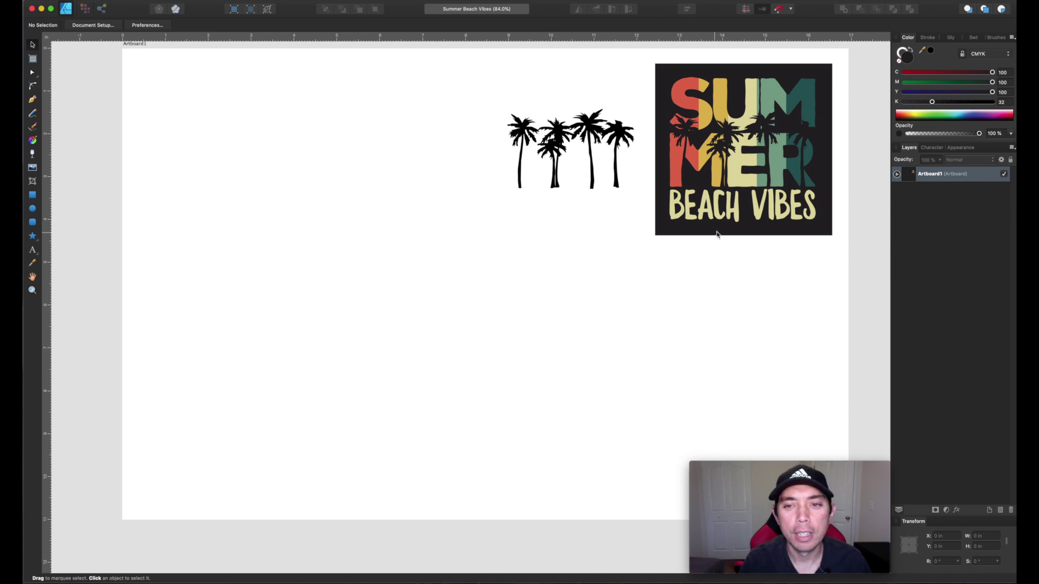
{"action": "scroll", "coordinate": [739, 162], "scroll_direction": "up", "scroll_amount": 2}
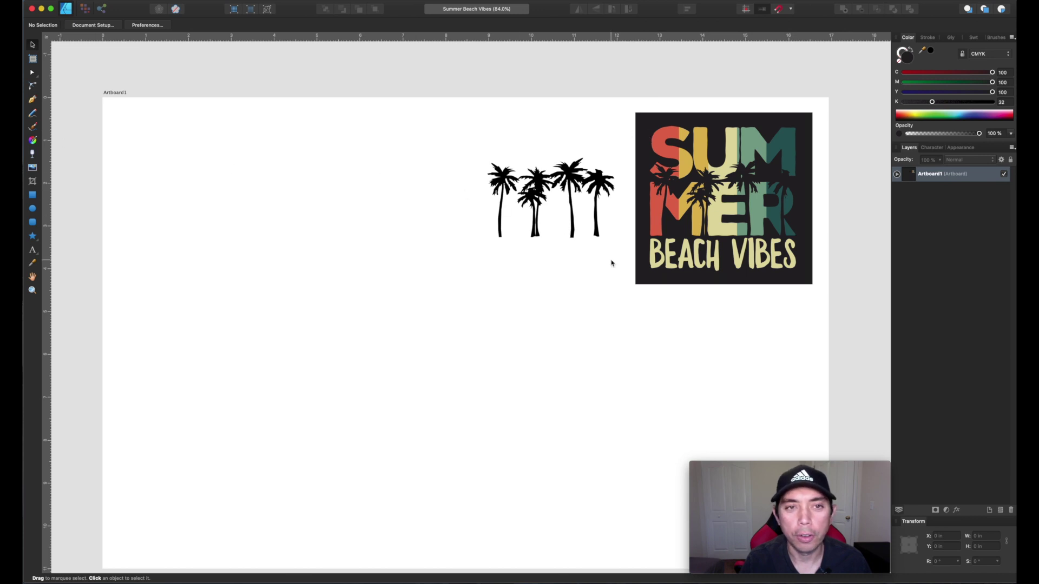
{"action": "scroll", "coordinate": [610, 262], "scroll_direction": "down", "scroll_amount": 1}
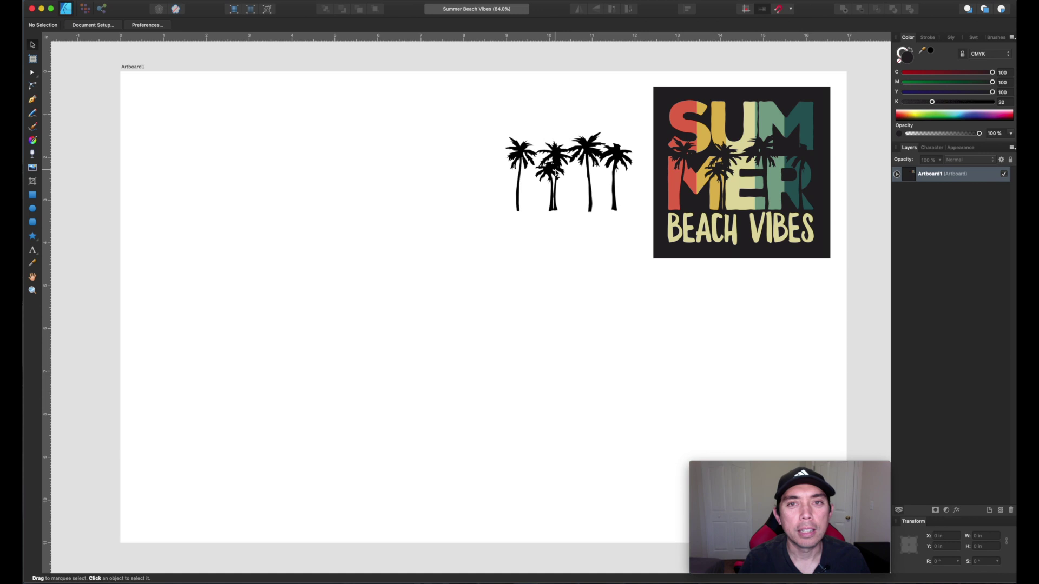
{"action": "scroll", "coordinate": [555, 173], "scroll_direction": "up", "scroll_amount": 1}
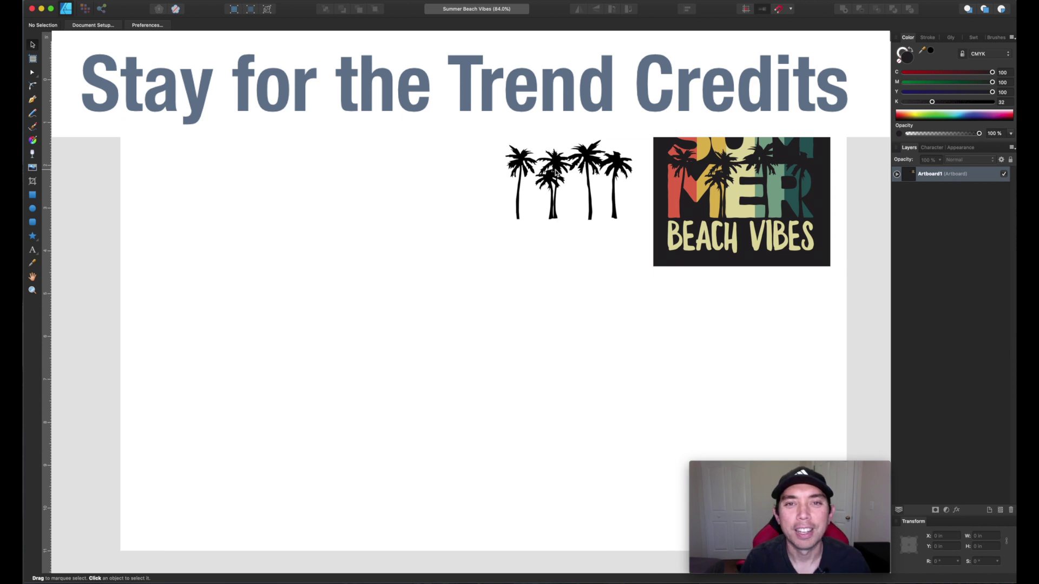
{"action": "scroll", "coordinate": [551, 186], "scroll_direction": "right", "scroll_amount": 2}
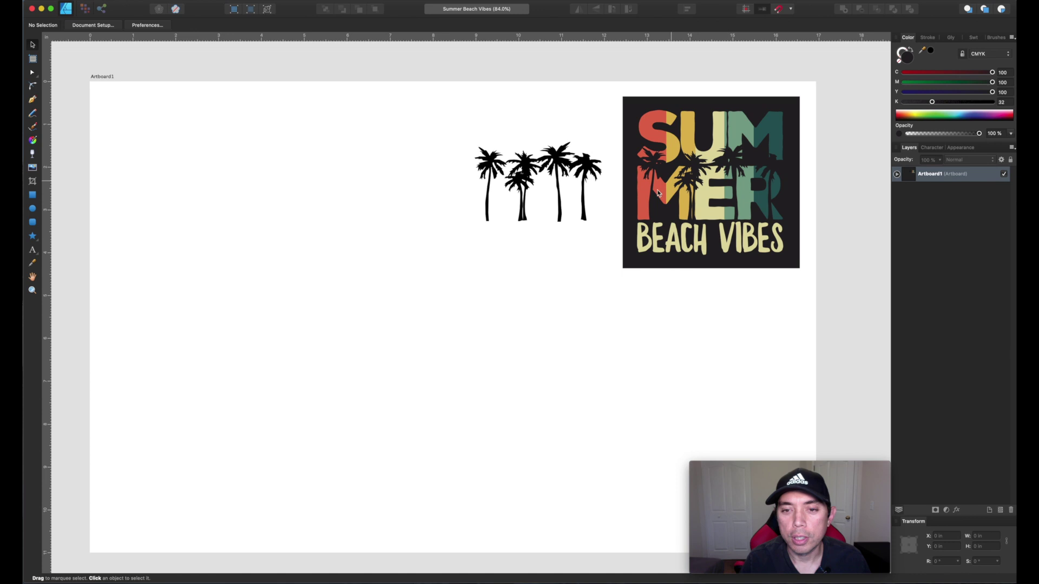
{"action": "scroll", "coordinate": [549, 233], "scroll_direction": "left", "scroll_amount": 3}
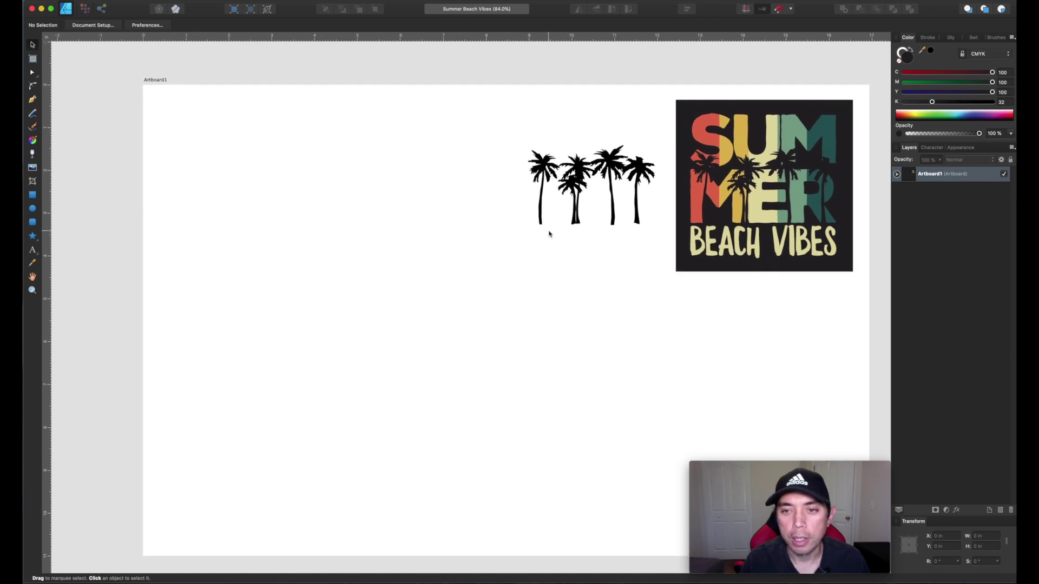
{"action": "scroll", "coordinate": [507, 180], "scroll_direction": "left", "scroll_amount": 2}
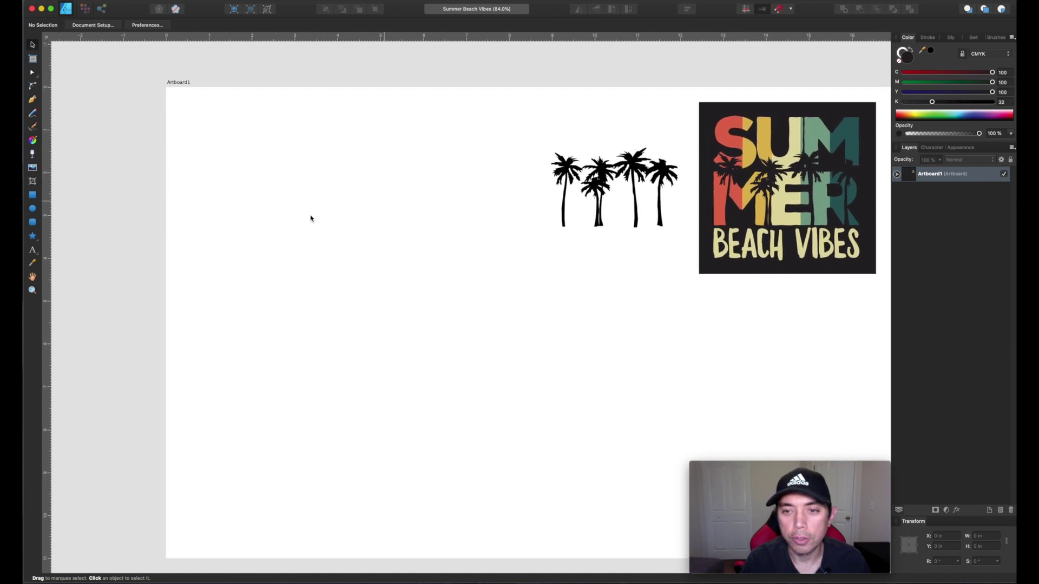
{"action": "scroll", "coordinate": [283, 225], "scroll_direction": "left", "scroll_amount": 2}
{"action": "scroll", "coordinate": [283, 226], "scroll_direction": "right", "scroll_amount": 2}
{"action": "scroll", "coordinate": [283, 225], "scroll_direction": "up", "scroll_amount": 2}
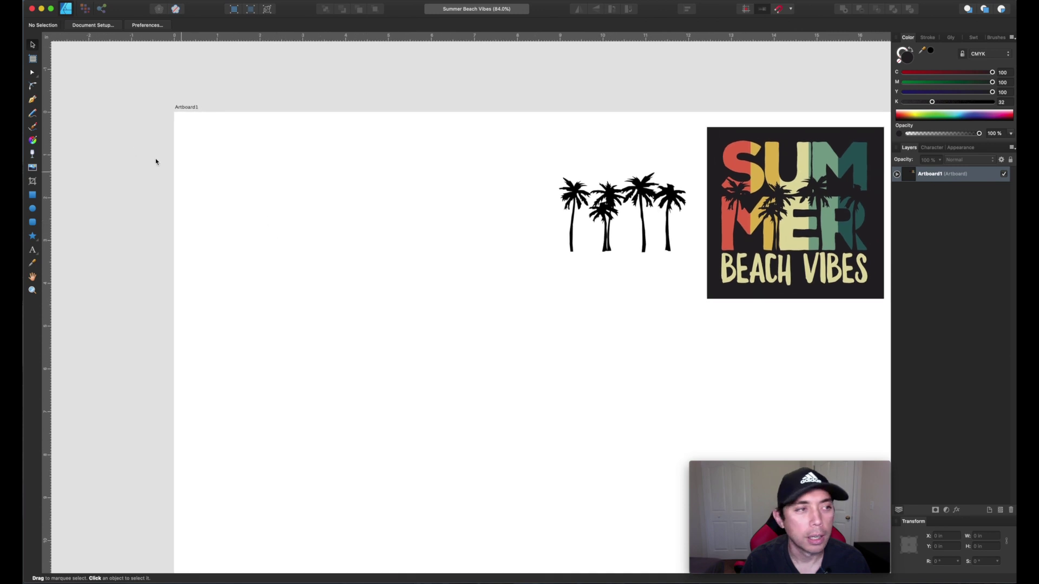
{"action": "scroll", "coordinate": [527, 260], "scroll_direction": "right", "scroll_amount": 2}
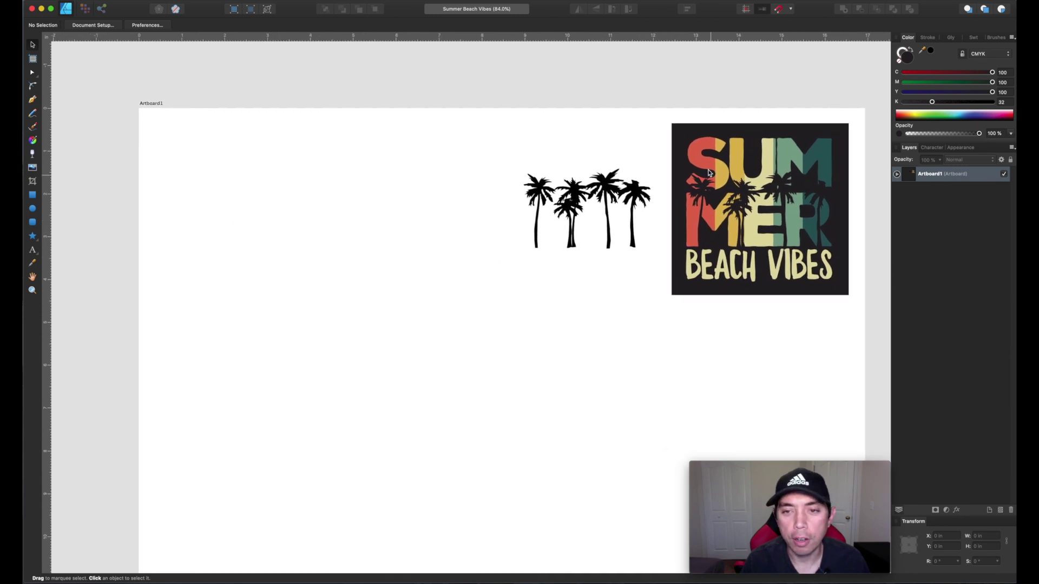
{"action": "scroll", "coordinate": [384, 181], "scroll_direction": "left", "scroll_amount": 2}
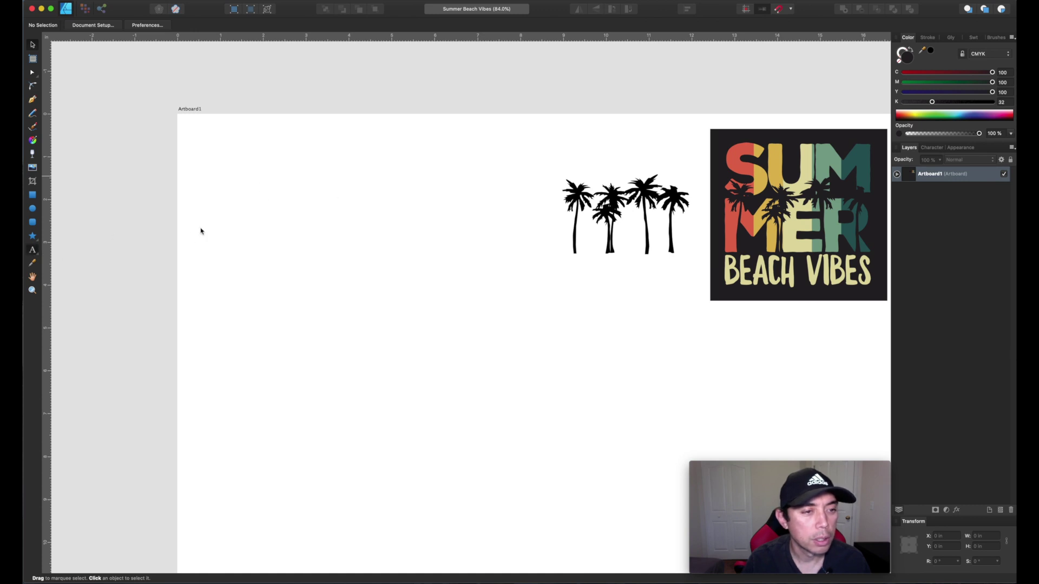
Add the art text "sum" in the empty area of the artboard, left of the palm trees.
{"action": "key", "text": "t"}
{"action": "left_click", "coordinate": [270, 187]}
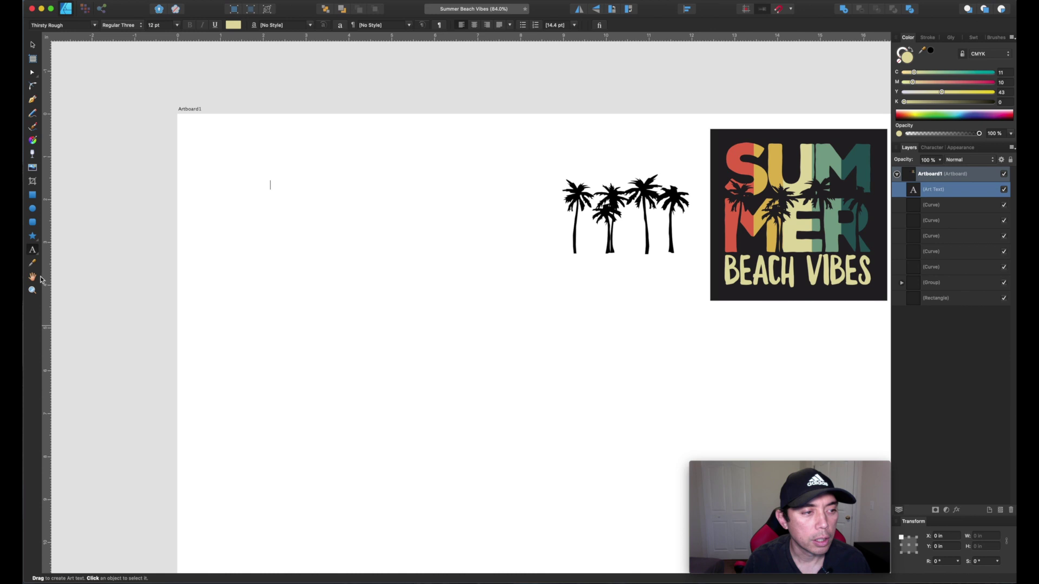
{"action": "type", "text": "sum"}
{"action": "key", "text": "Escape"}
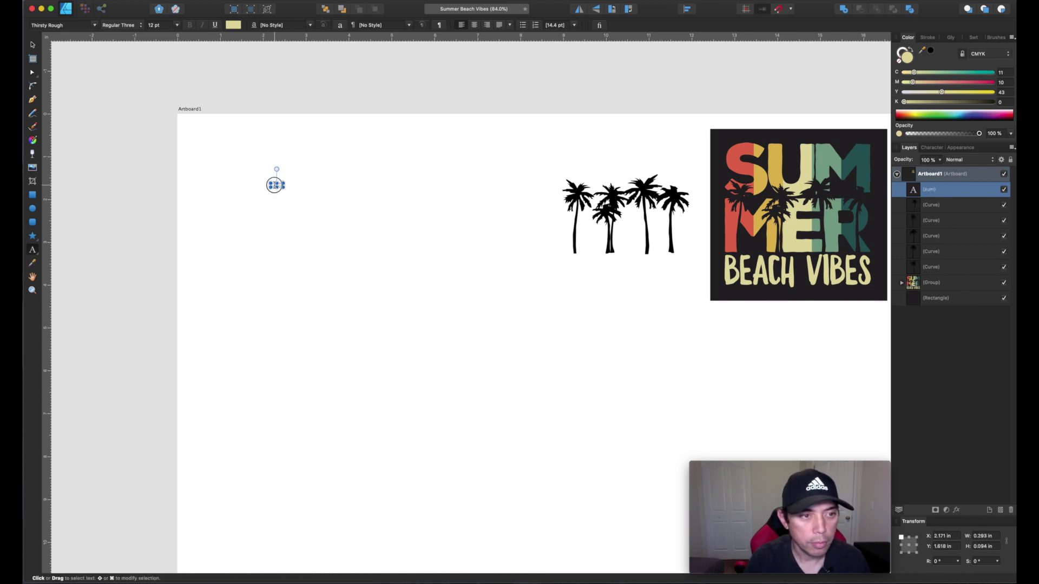
Set the "sum" text in the favourite font Nexa Rust Sans and enlarge it proportionally to about 4.66 in wide.
{"action": "left_click", "coordinate": [94, 25]}
{"action": "scroll", "coordinate": [199, 305], "scroll_direction": "down", "scroll_amount": 10}
{"action": "scroll", "coordinate": [200, 304], "scroll_direction": "down", "scroll_amount": 2}
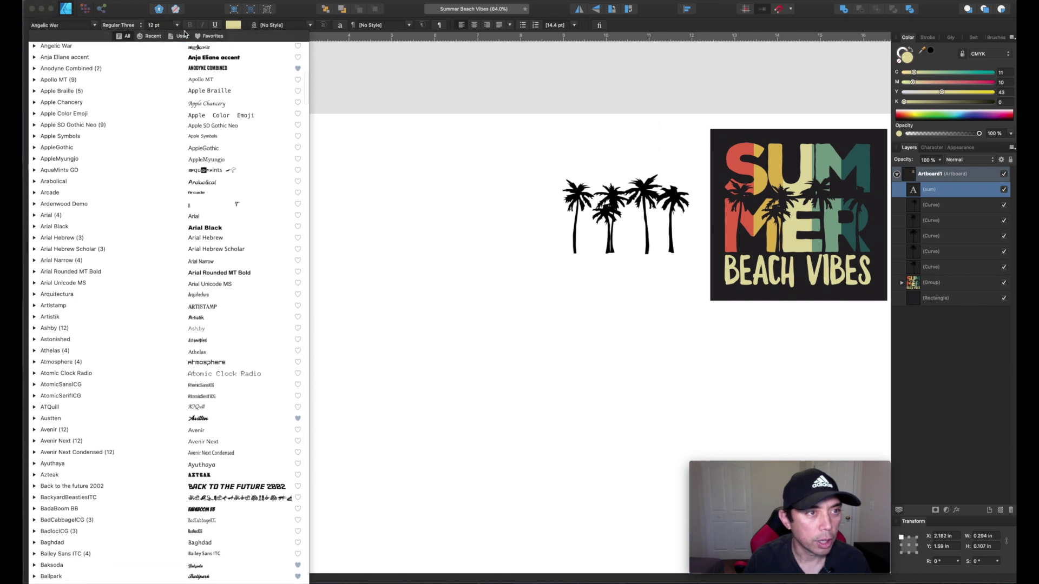
{"action": "left_click", "coordinate": [209, 37]}
{"action": "scroll", "coordinate": [213, 253], "scroll_direction": "down", "scroll_amount": 1}
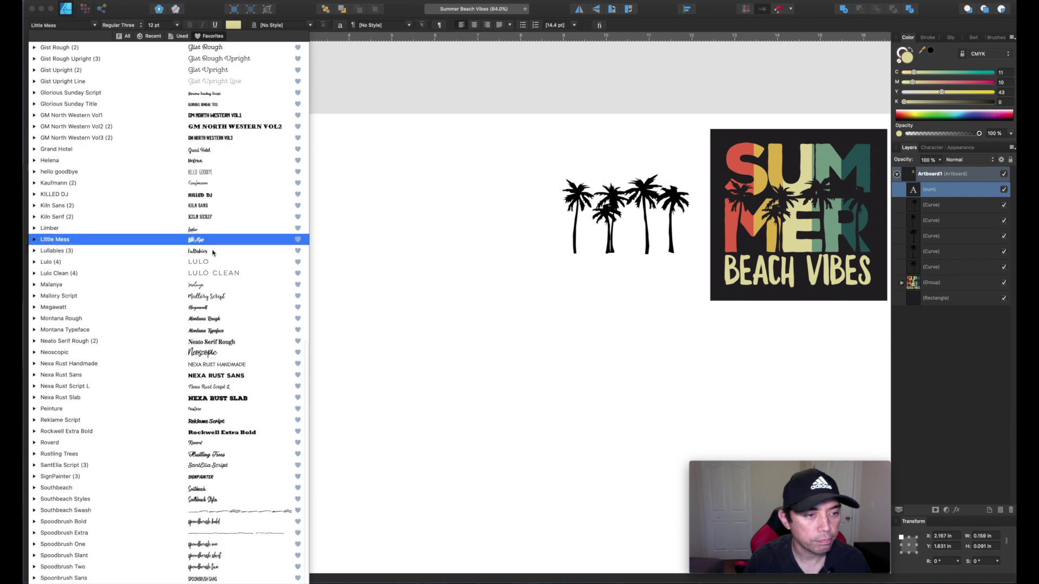
{"action": "left_click", "coordinate": [221, 378]}
{"action": "key", "text": "Escape"}
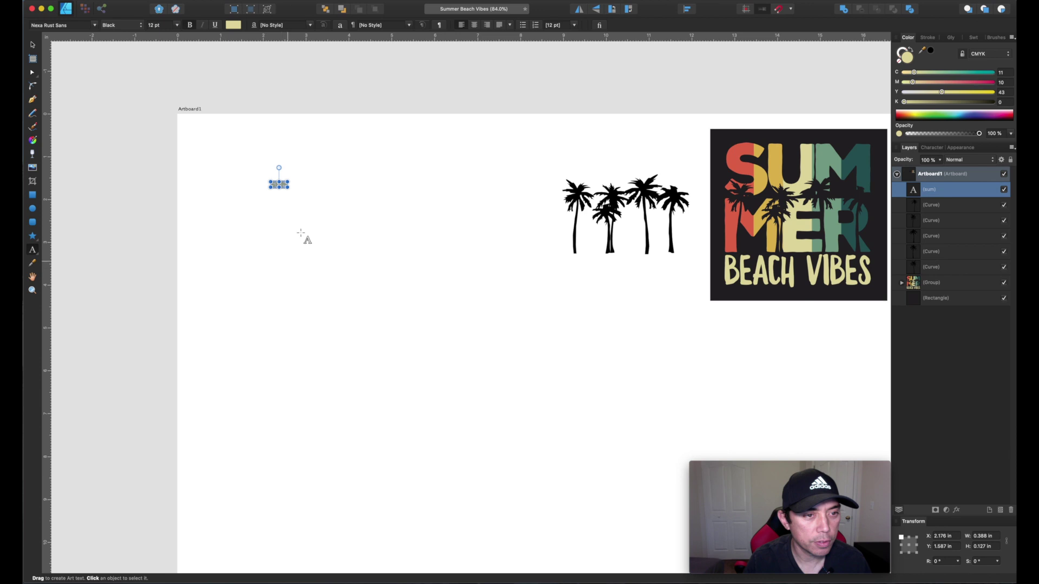
{"action": "left_click_drag", "start_coordinate": [290, 186], "coordinate": [471, 270]}
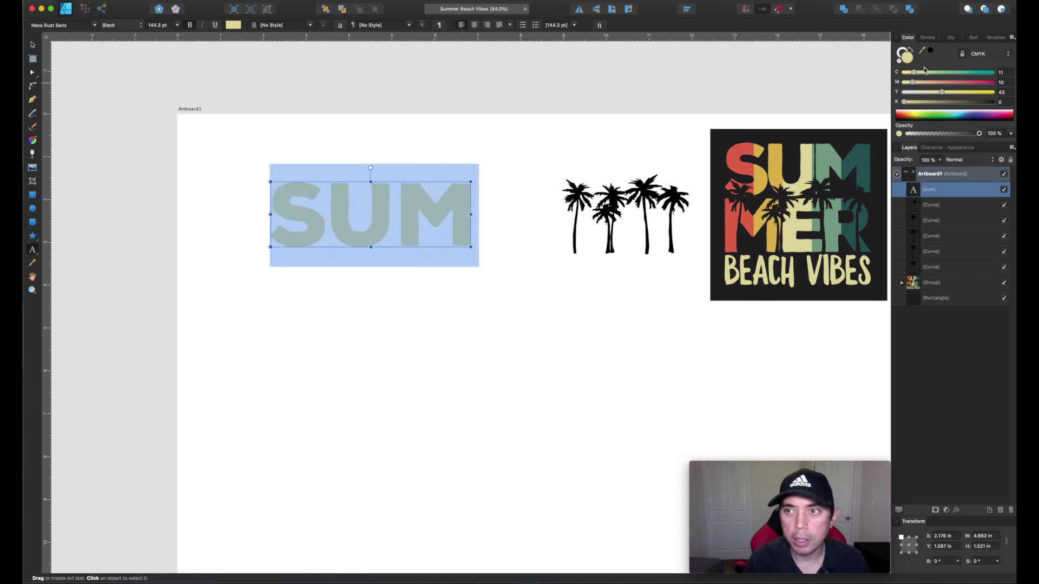
Recolour the SUM text black with all four CMYK values at 100, and deselect it.
{"action": "left_click", "coordinate": [932, 52]}
{"action": "left_click", "coordinate": [992, 72]}
{"action": "left_click", "coordinate": [992, 82]}
{"action": "left_click", "coordinate": [992, 92]}
{"action": "left_click", "coordinate": [993, 102]}
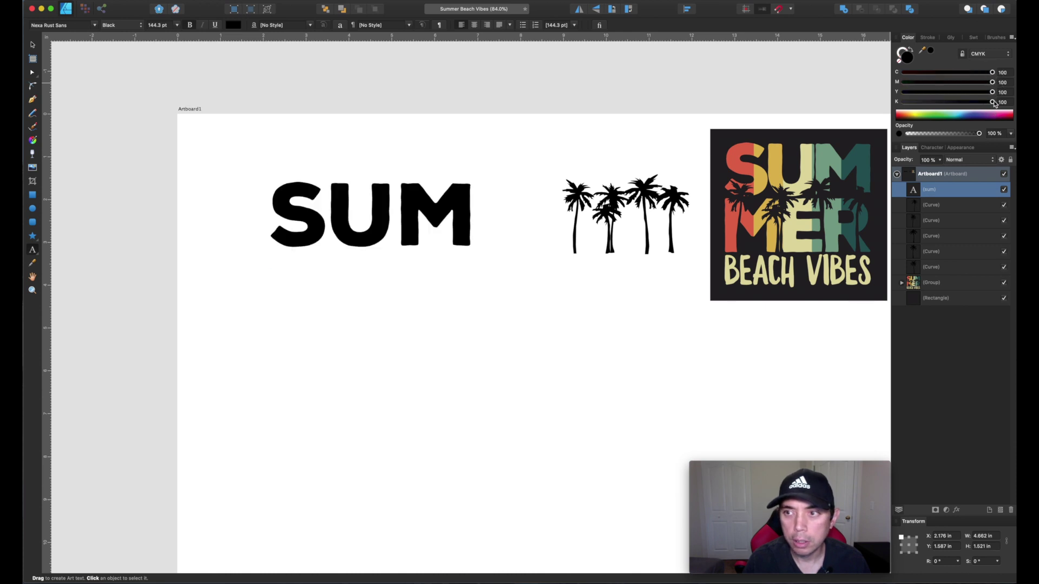
{"action": "left_click", "coordinate": [32, 44]}
{"action": "left_click", "coordinate": [300, 124]}
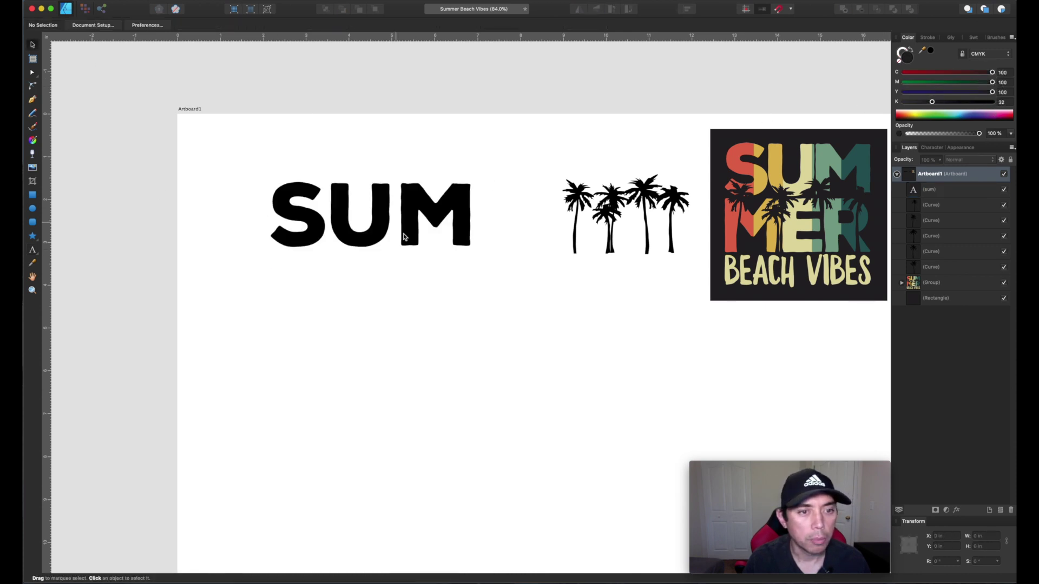
Duplicate the SUM text directly beneath the original and change the copy's wording to "Mer".
{"action": "left_click", "coordinate": [380, 224]}
{"action": "mouse_move", "coordinate": [380, 224]}
{"action": "left_mouse_down"}
{"action": "mouse_move", "coordinate": [364, 223]}
{"action": "mouse_move", "coordinate": [361, 291]}
{"action": "left_mouse_up"}
{"action": "key", "text": "t"}
{"action": "double_click", "coordinate": [361, 289]}
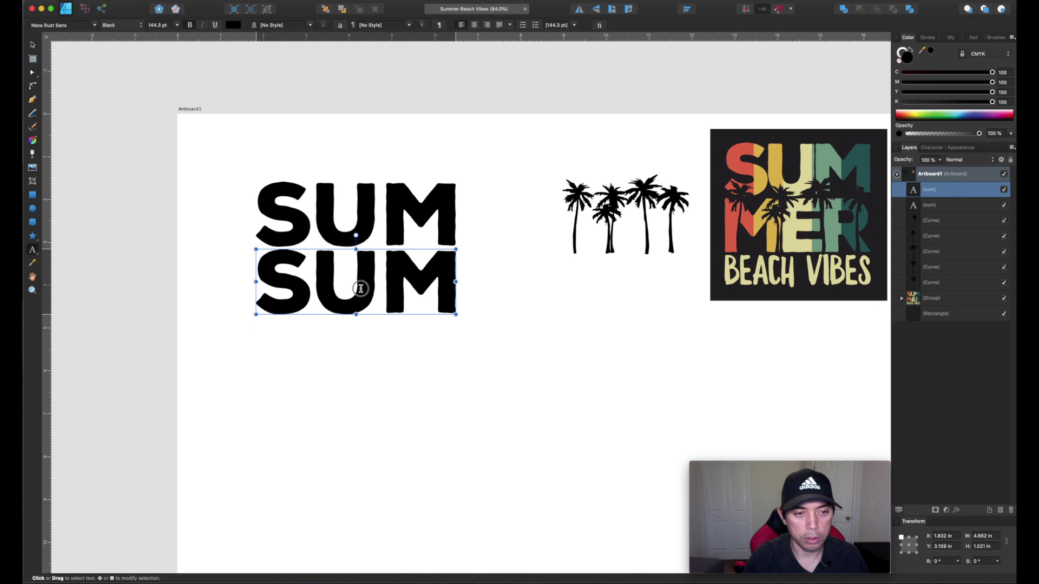
{"action": "type", "text": "Mer"}
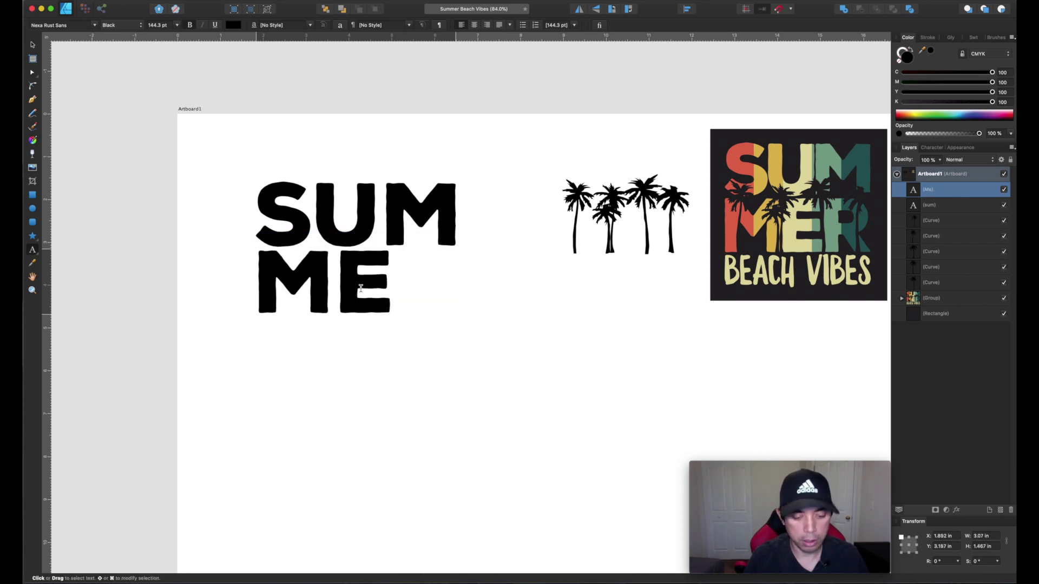
{"action": "key", "text": "Escape"}
{"action": "key", "text": "v"}
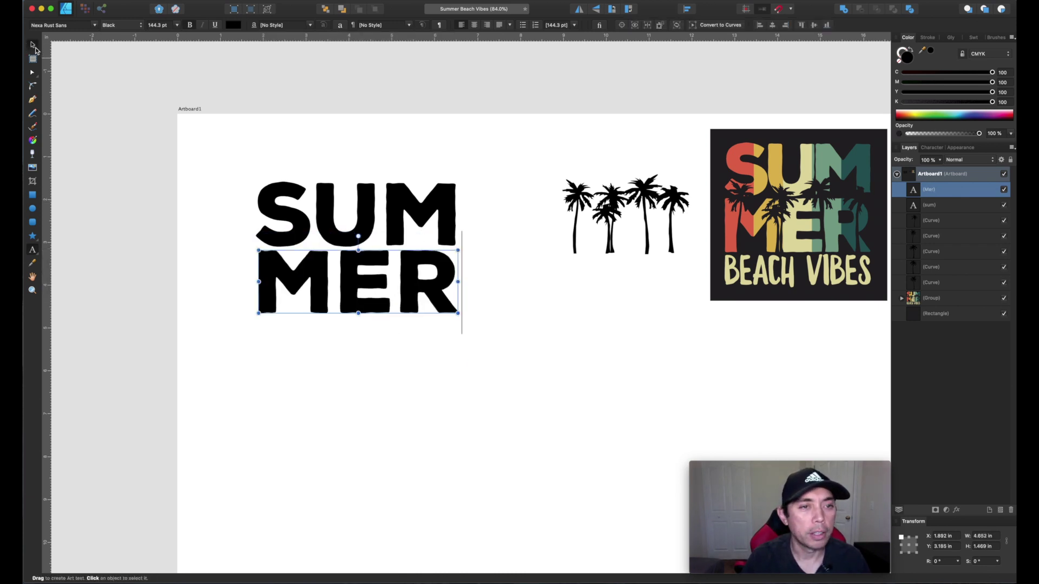
{"action": "left_click", "coordinate": [371, 162]}
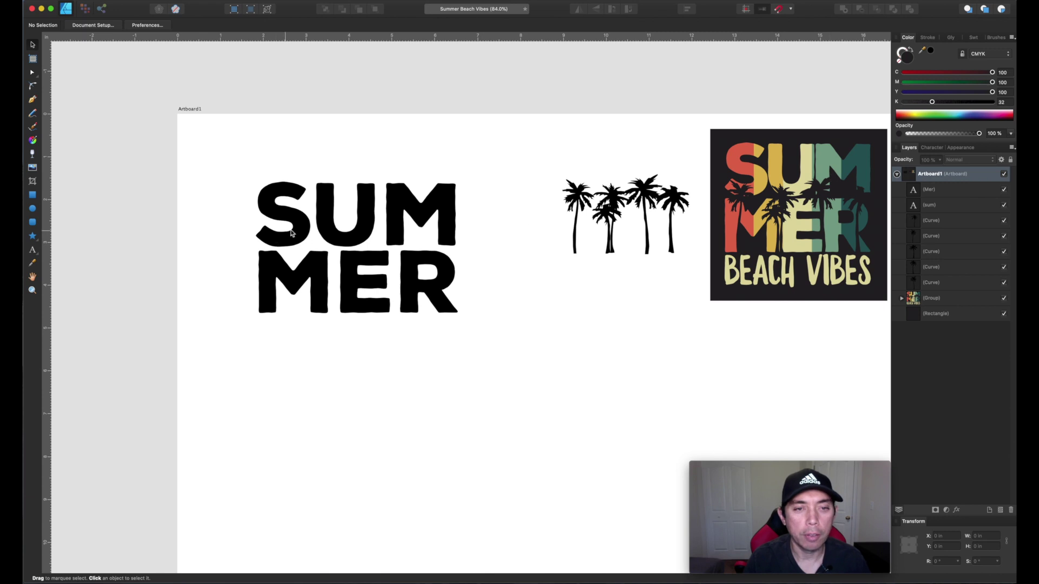
Convert both the SUM and MER text objects to curves.
{"action": "left_click", "coordinate": [340, 223]}
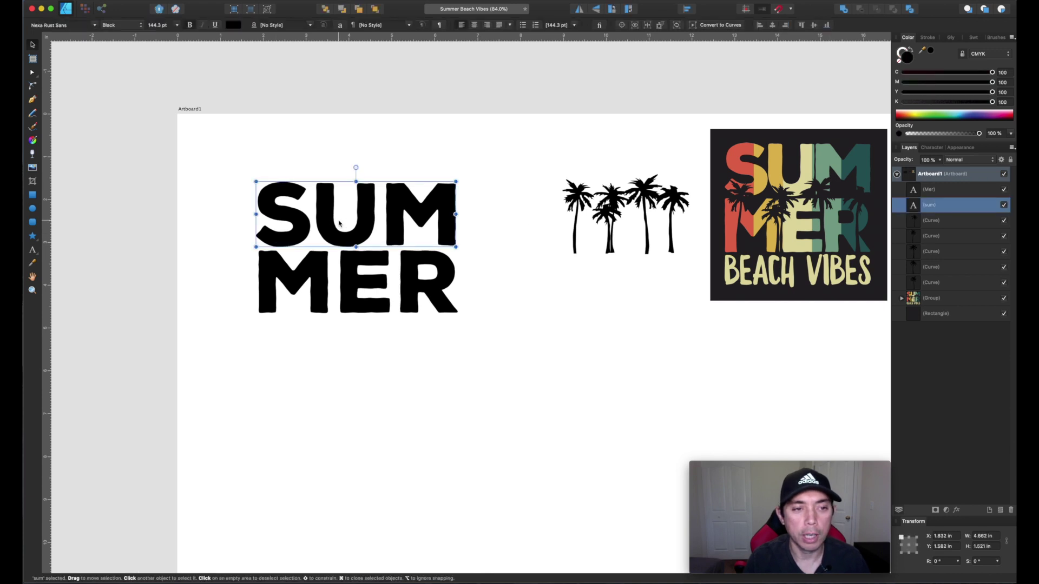
{"action": "left_click", "coordinate": [350, 269], "text": "shift"}
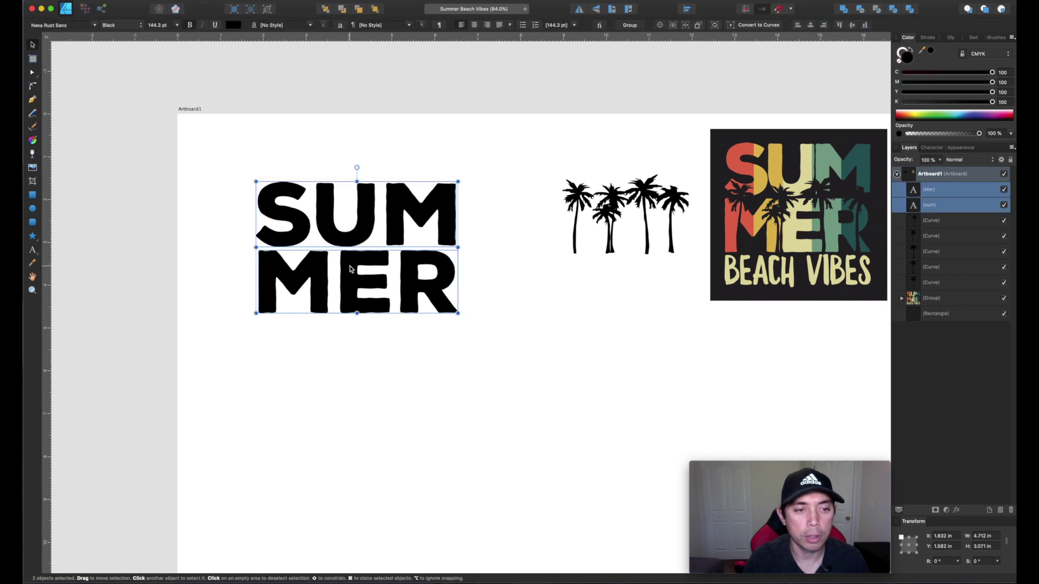
{"action": "left_click", "coordinate": [759, 25]}
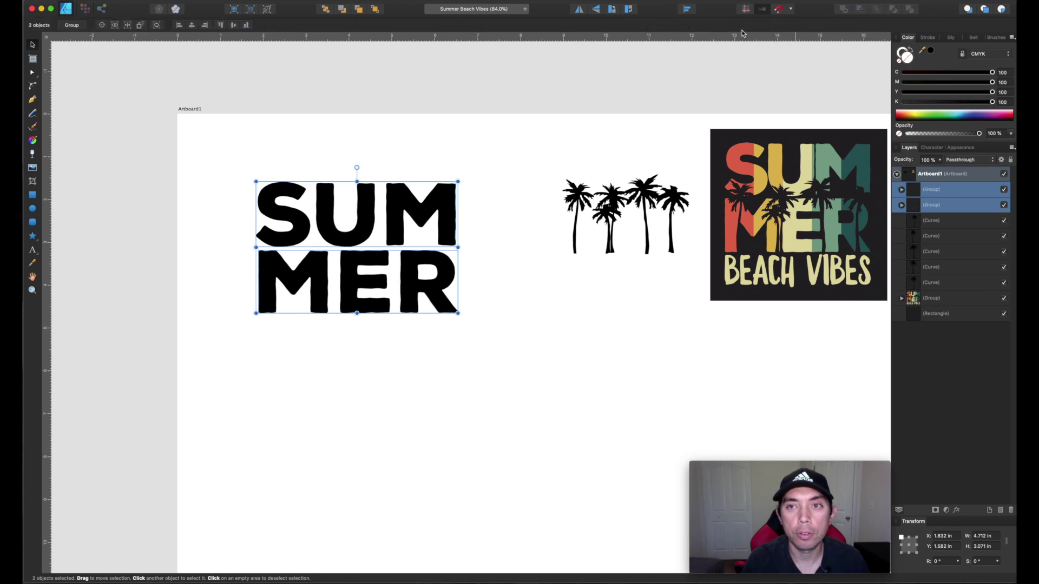
{"action": "left_click", "coordinate": [300, 160]}
Ungroup the SUM curves into separate letters and clear the selection.
{"action": "left_click", "coordinate": [295, 190]}
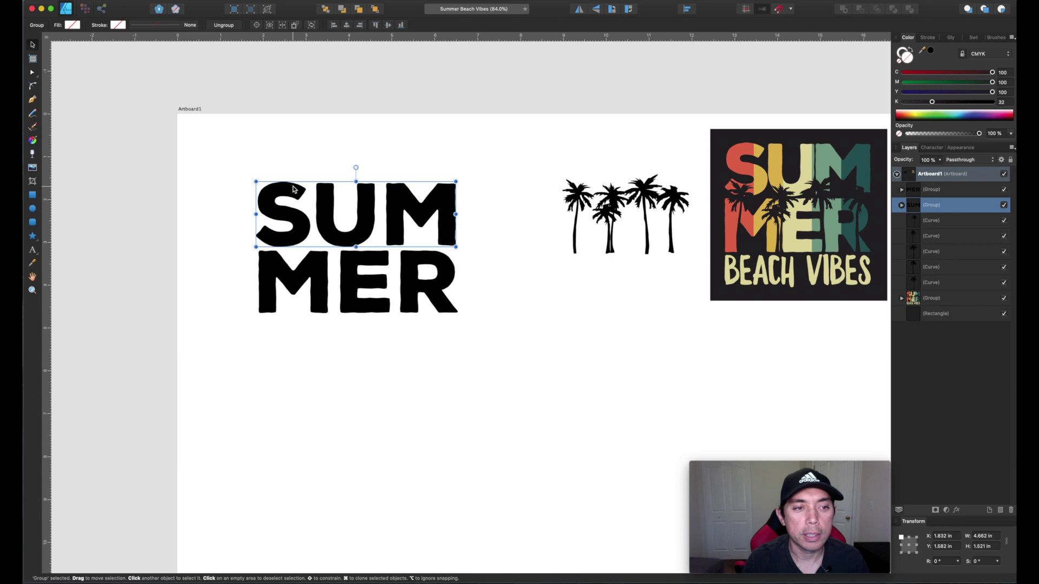
{"action": "left_click", "coordinate": [225, 27]}
{"action": "left_click", "coordinate": [286, 105]}
{"action": "left_click", "coordinate": [290, 152]}
Try shifting the separated S toward the U and show its curve nodes.
{"action": "mouse_move", "coordinate": [296, 196]}
{"action": "left_mouse_down"}
{"action": "mouse_move", "coordinate": [258, 166]}
{"action": "mouse_move", "coordinate": [309, 150]}
{"action": "mouse_move", "coordinate": [308, 190]}
{"action": "left_mouse_up"}
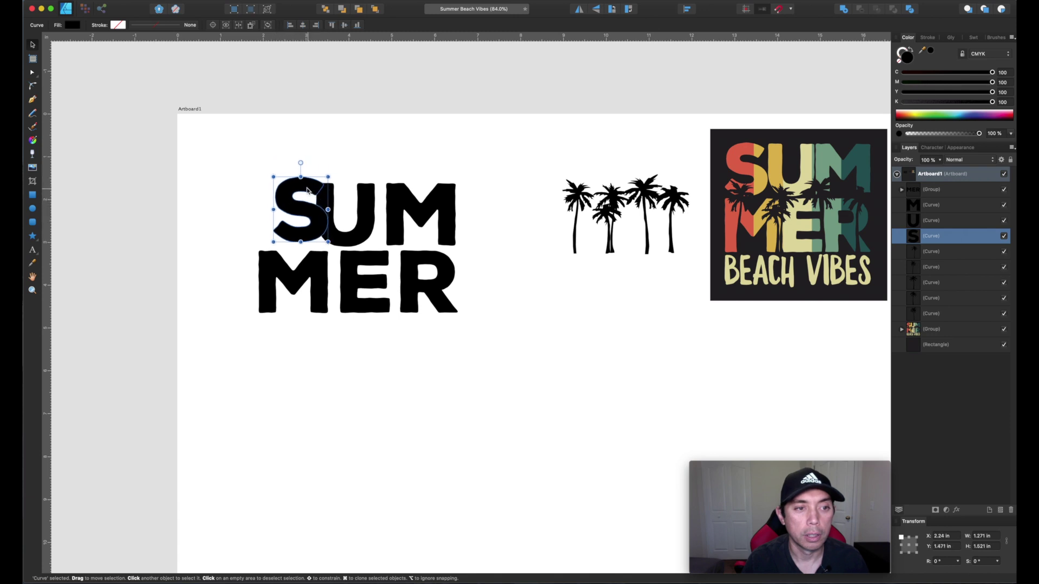
{"action": "key", "text": "a"}
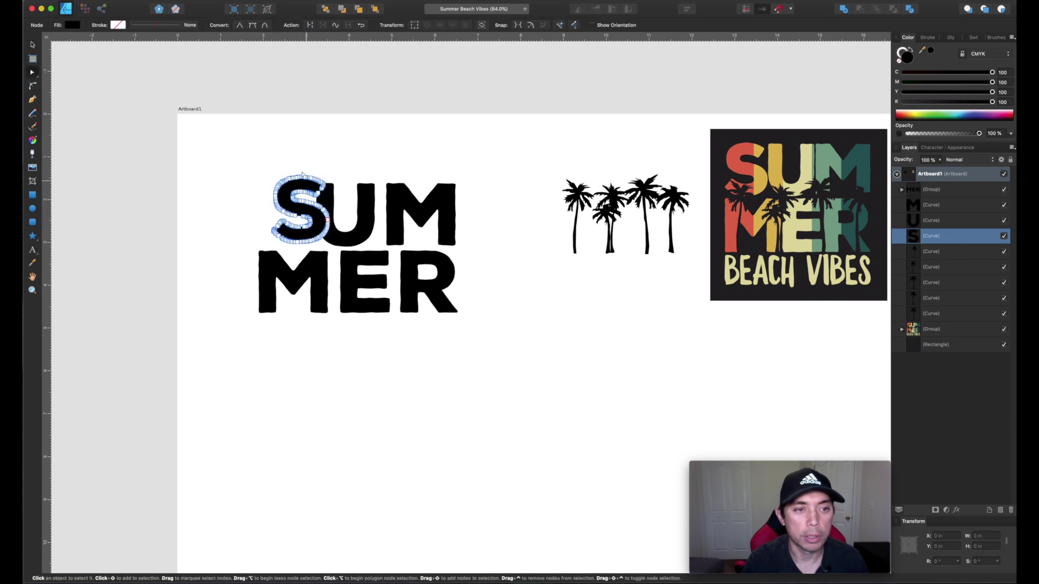
{"action": "left_click", "coordinate": [287, 154]}
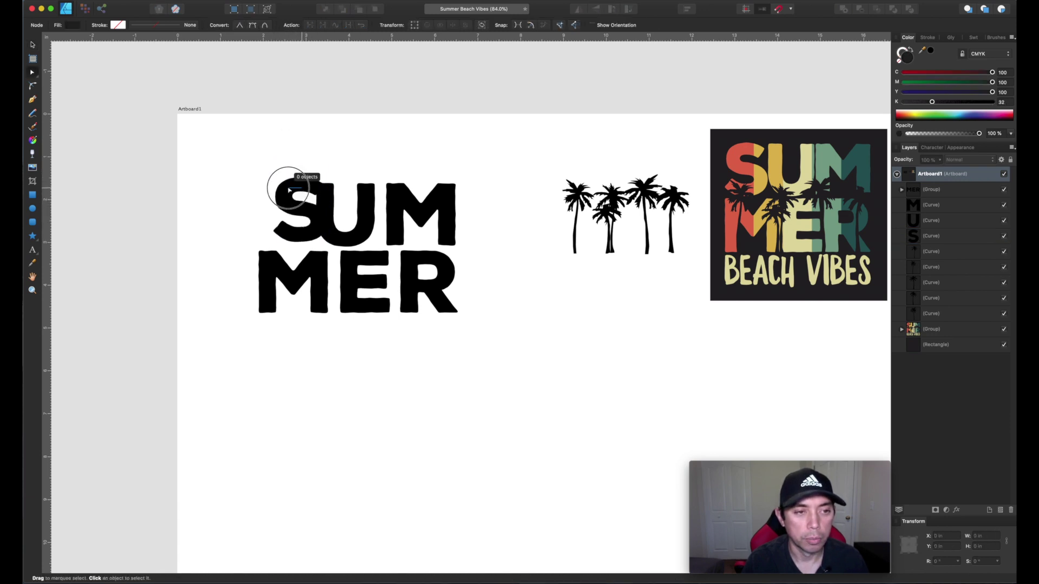
Place the S just beside the U and move the upper M closer to the U to tighten SUM's spacing.
{"action": "left_click", "coordinate": [33, 46]}
{"action": "left_click_drag", "start_coordinate": [293, 204], "coordinate": [282, 209]}
{"action": "left_click_drag", "start_coordinate": [398, 213], "coordinate": [388, 213]}
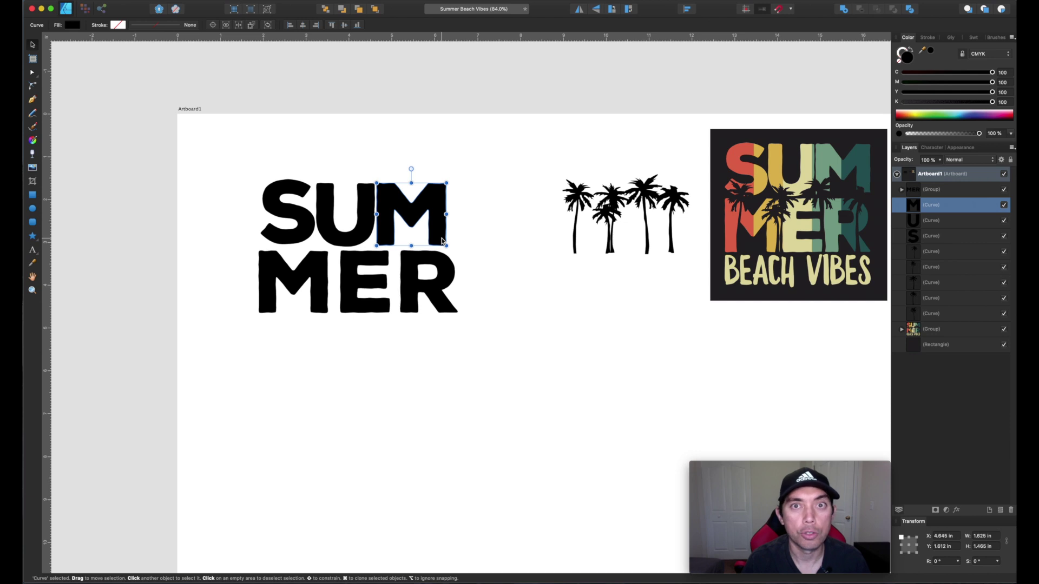
Select the MER group and add vertical guides at the left and right edges of the word SUM.
{"action": "left_click", "coordinate": [292, 268]}
{"action": "left_click_drag", "start_coordinate": [44, 208], "coordinate": [260, 239]}
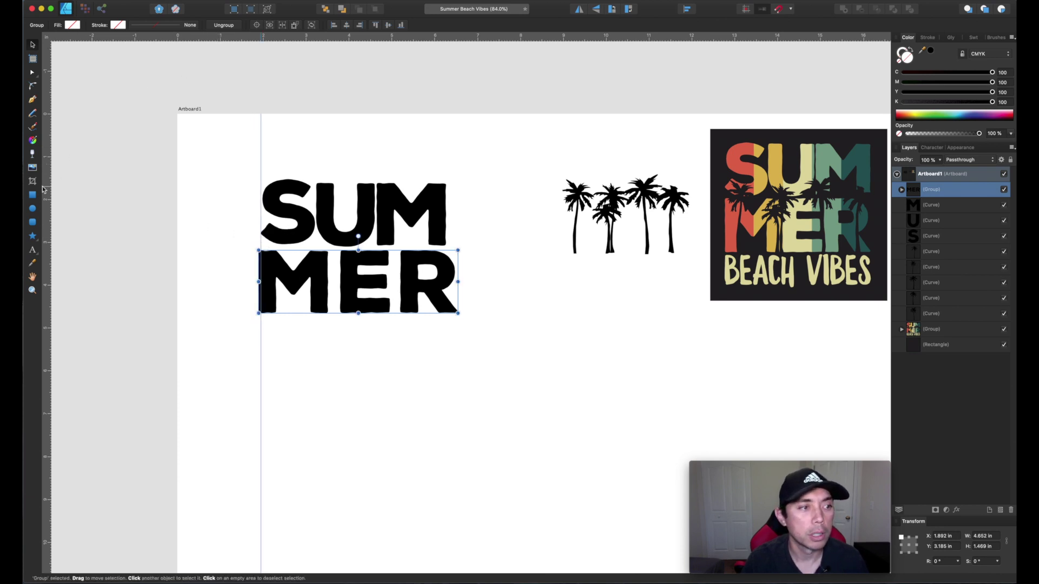
{"action": "left_click_drag", "start_coordinate": [44, 189], "coordinate": [448, 215]}
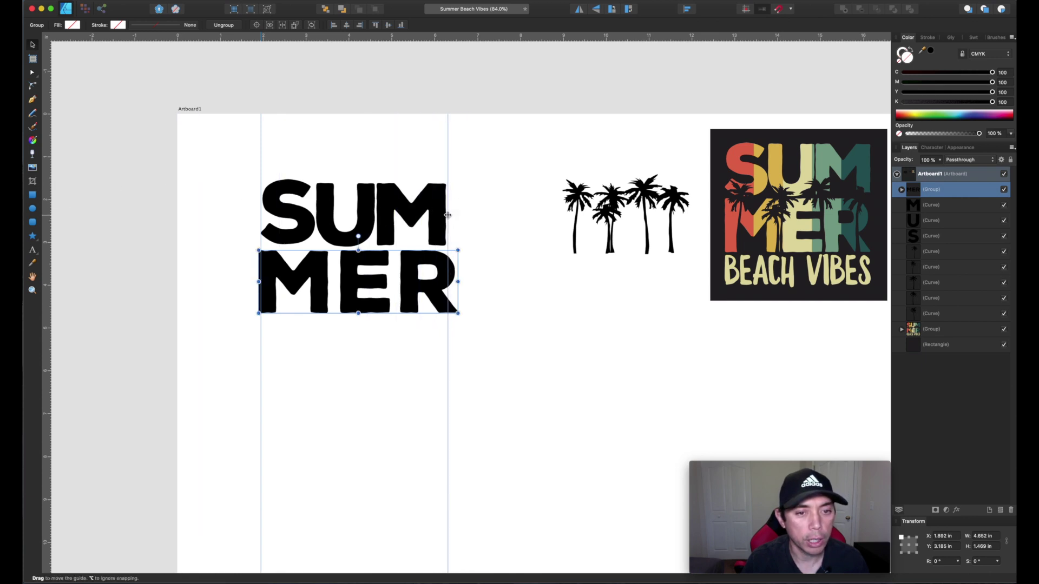
Move the MER group up close beneath SUM with its left edge on the left guide.
{"action": "scroll", "coordinate": [313, 275], "scroll_direction": "up", "scroll_amount": 3}
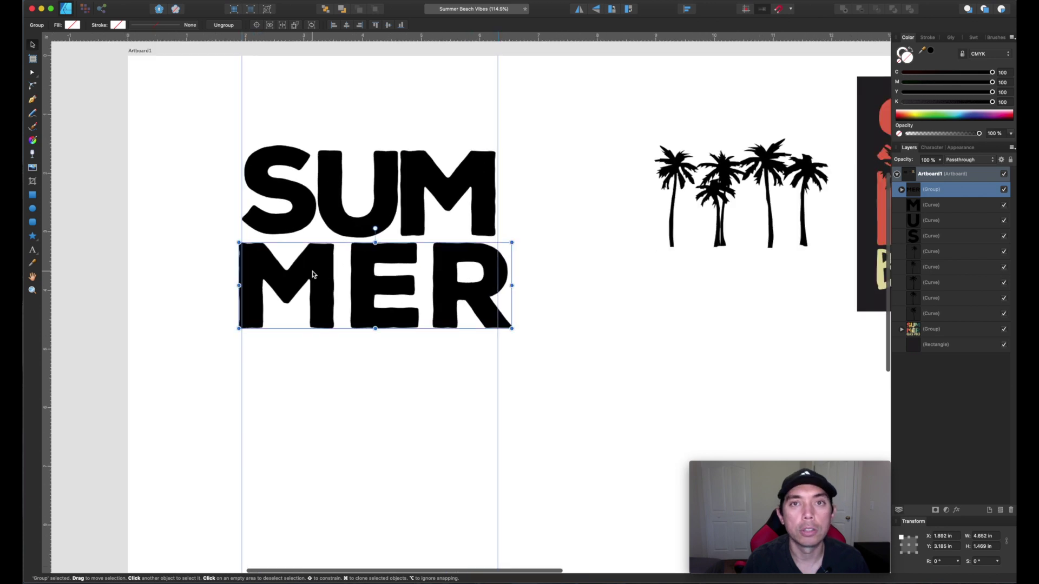
{"action": "scroll", "coordinate": [312, 275], "scroll_direction": "up", "scroll_amount": 3}
{"action": "left_click_drag", "start_coordinate": [248, 266], "coordinate": [251, 259]}
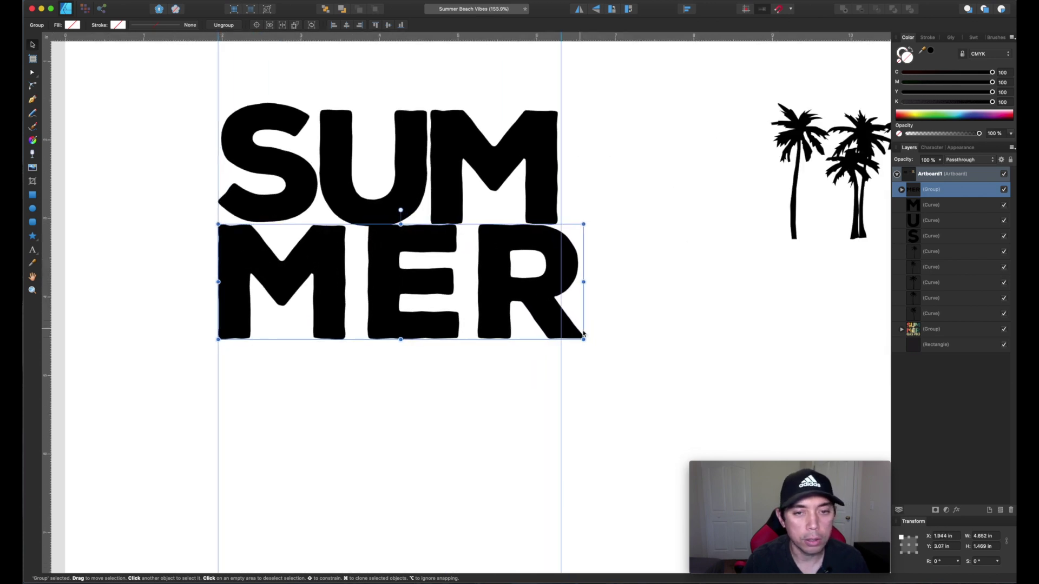
Ungroup the MER lettering into separate letters.
{"action": "left_click", "coordinate": [440, 355]}
{"action": "left_click", "coordinate": [371, 271]}
{"action": "double_click", "coordinate": [371, 271]}
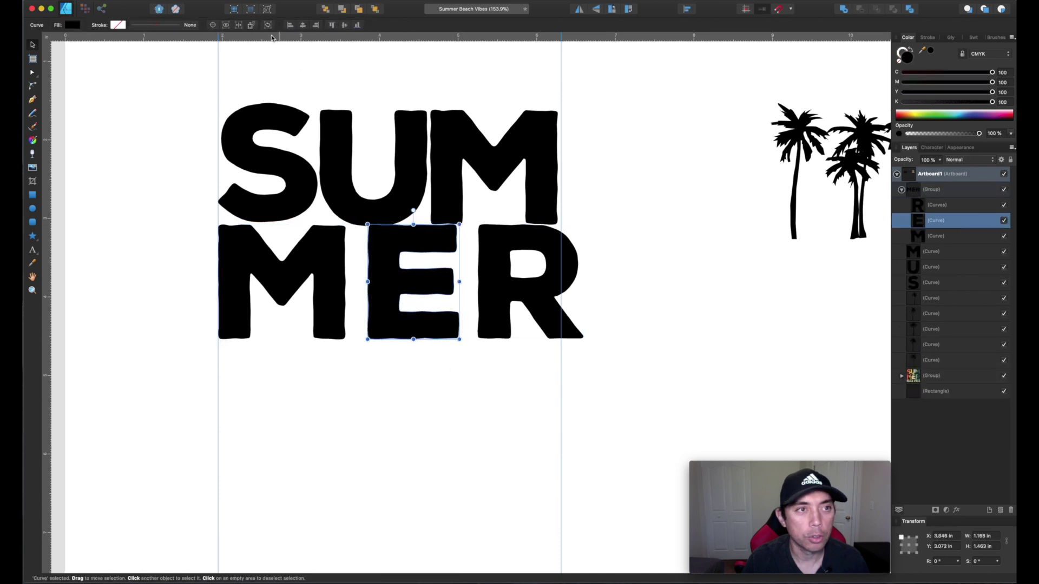
{"action": "left_click", "coordinate": [198, 270]}
{"action": "left_click", "coordinate": [399, 295]}
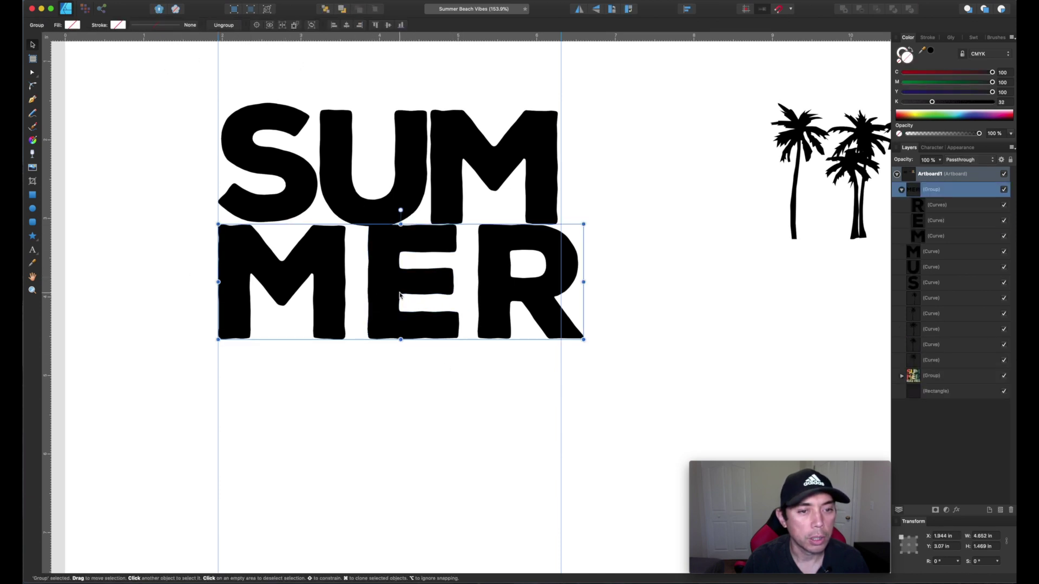
{"action": "left_click", "coordinate": [236, 27]}
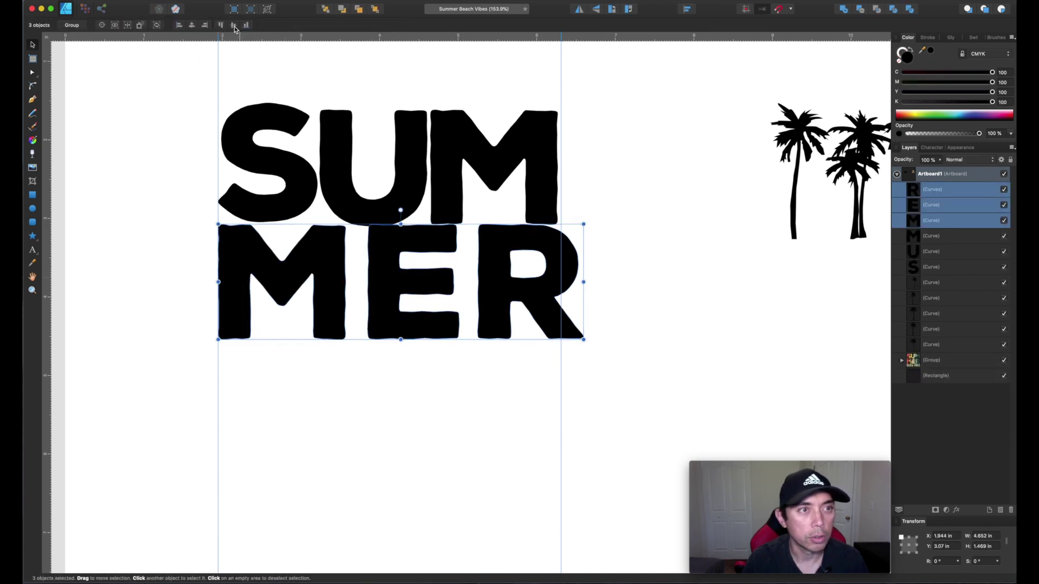
{"action": "left_click", "coordinate": [420, 445]}
Tighten the spacing of the lower M, E and R, and scale the three letters together to reach the right guide.
{"action": "left_click_drag", "start_coordinate": [383, 302], "coordinate": [362, 297]}
{"action": "left_click_drag", "start_coordinate": [482, 293], "coordinate": [449, 295]}
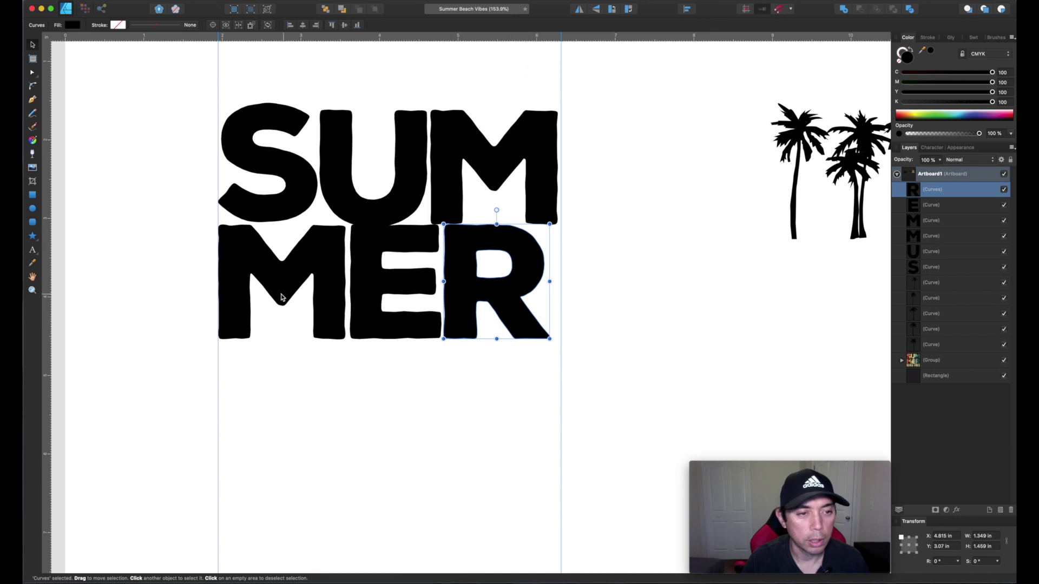
{"action": "left_click", "coordinate": [272, 283], "text": "shift"}
{"action": "left_click", "coordinate": [393, 292], "text": "shift"}
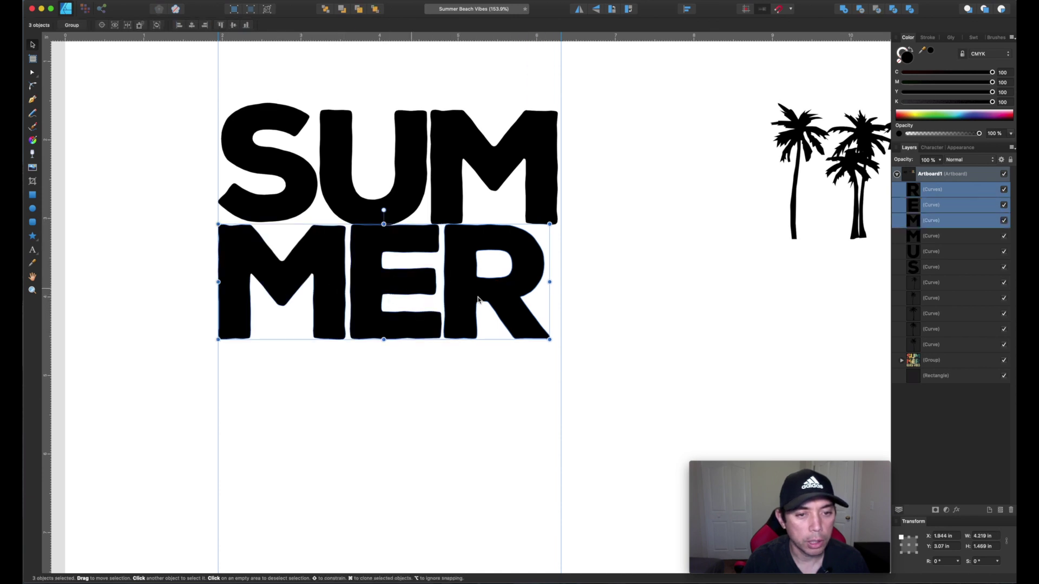
{"action": "left_click_drag", "start_coordinate": [550, 339], "coordinate": [561, 341]}
Select the three letters of SUM and scale them together to reach the right guide.
{"action": "left_click", "coordinate": [478, 153]}
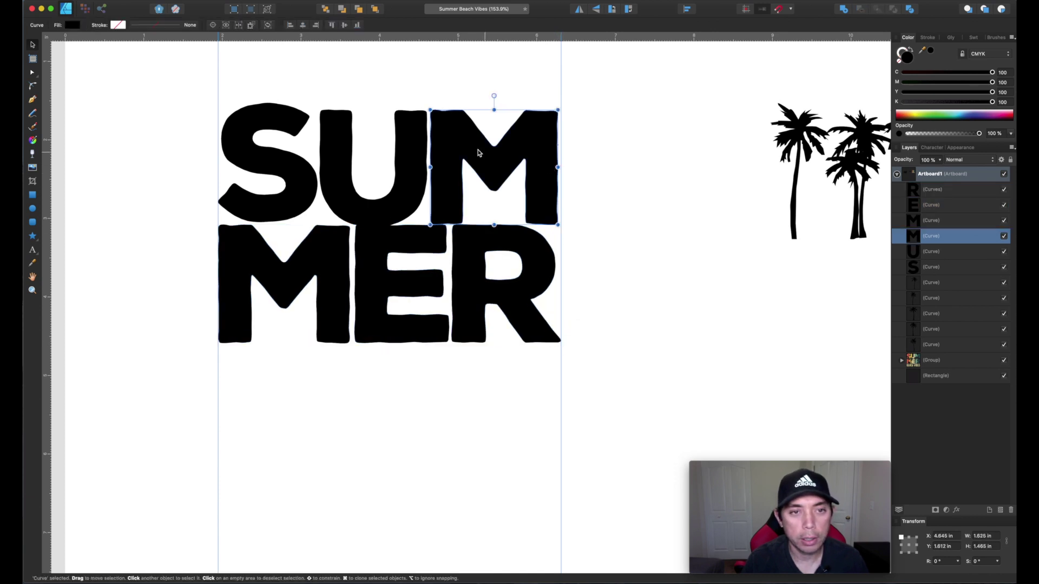
{"action": "left_click", "coordinate": [423, 139], "text": "shift"}
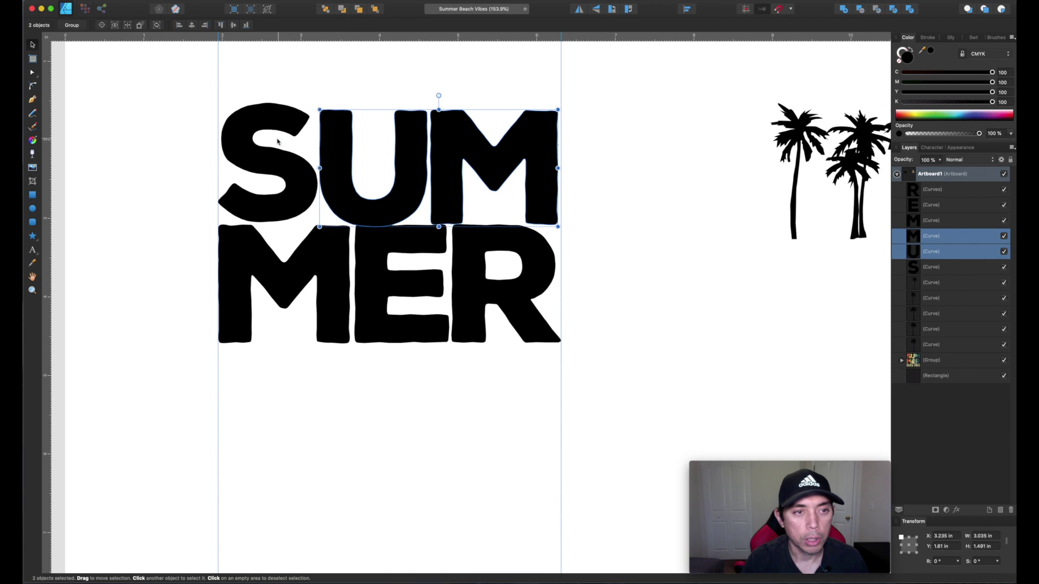
{"action": "left_click", "coordinate": [266, 109], "text": "shift"}
{"action": "left_click_drag", "start_coordinate": [562, 101], "coordinate": [563, 101]}
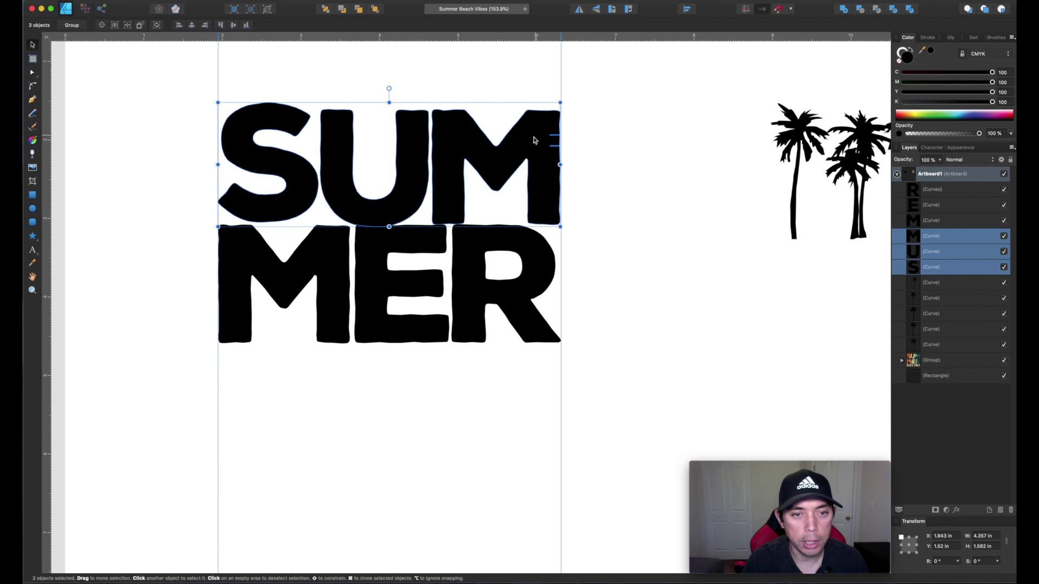
Move SUM up slightly above MER and adjust the heights of the S and U to sit level with the M.
{"action": "left_click_drag", "start_coordinate": [529, 150], "coordinate": [527, 147]}
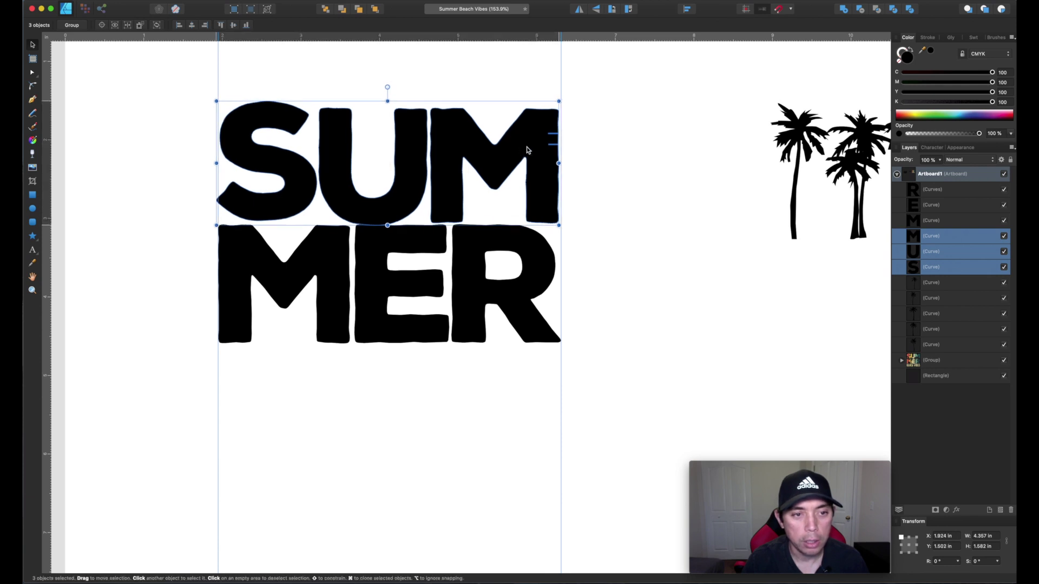
{"action": "left_click", "coordinate": [527, 149], "text": "shift"}
{"action": "key", "text": "Up"}
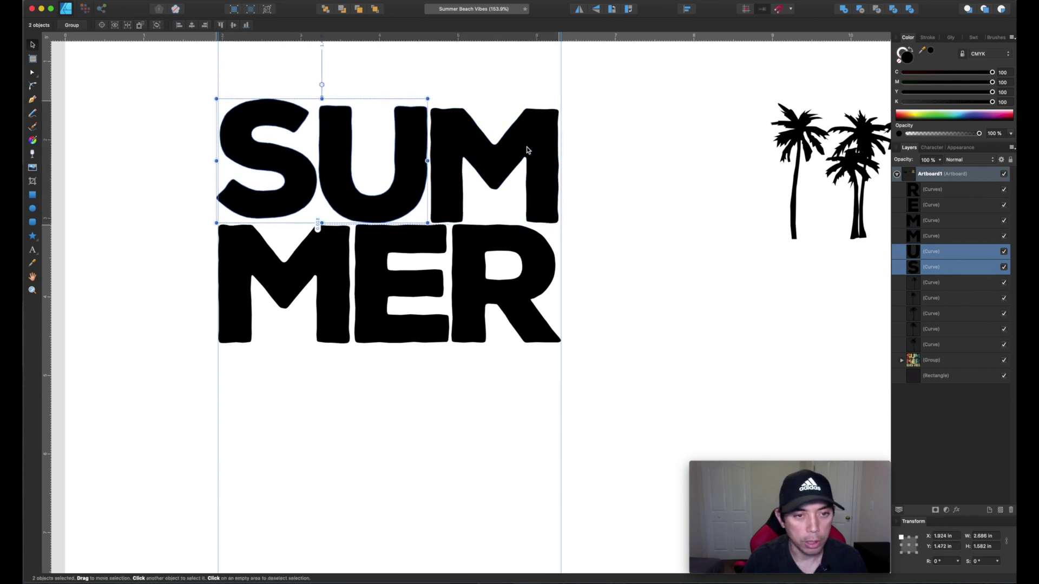
{"action": "left_click", "coordinate": [392, 161]}
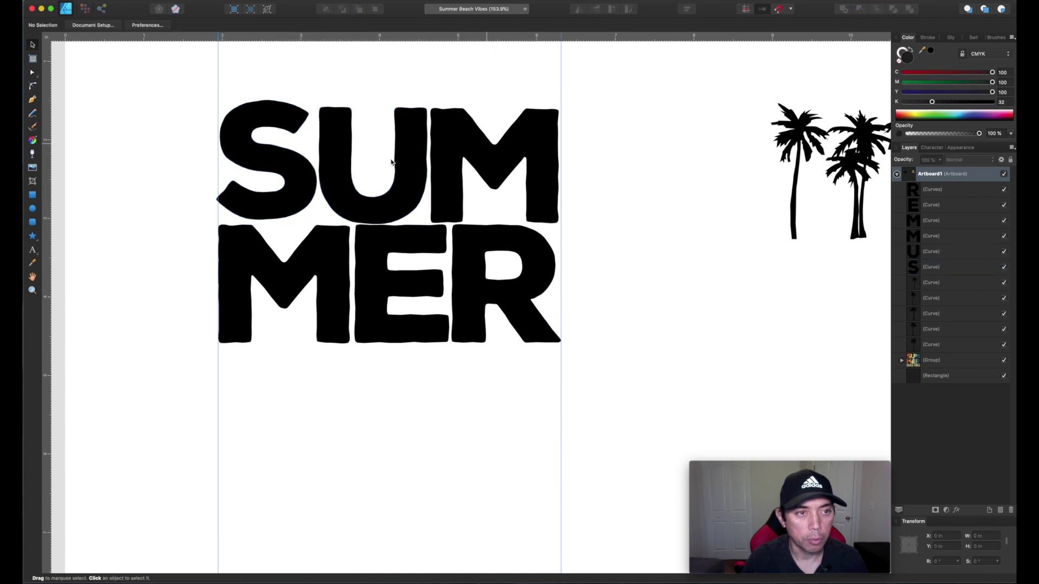
{"action": "left_click", "coordinate": [251, 166]}
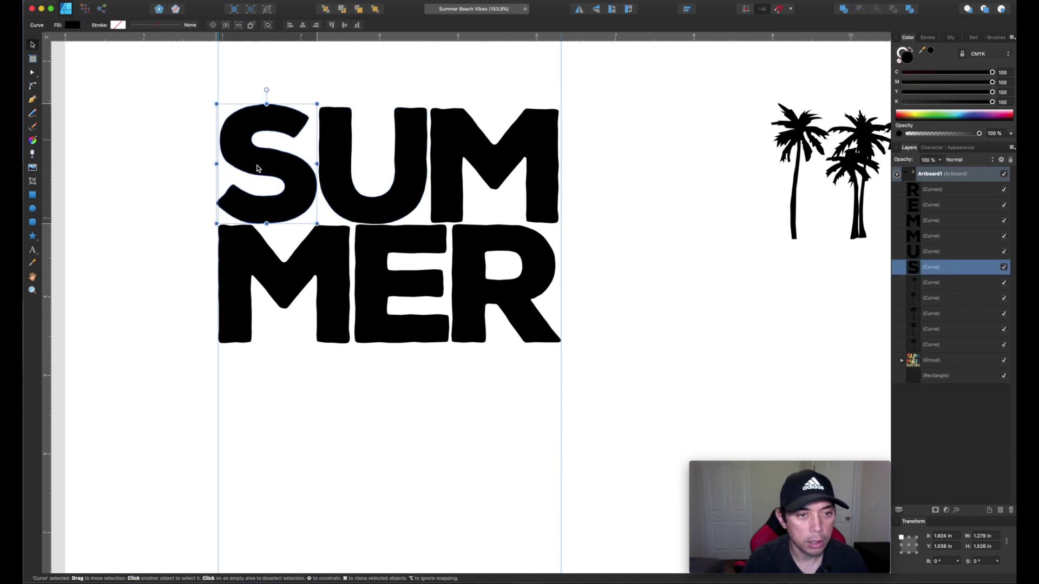
{"action": "left_click", "coordinate": [587, 187]}
{"action": "scroll", "coordinate": [606, 184], "scroll_direction": "down", "scroll_amount": 5}
{"action": "scroll", "coordinate": [605, 184], "scroll_direction": "right", "scroll_amount": 3}
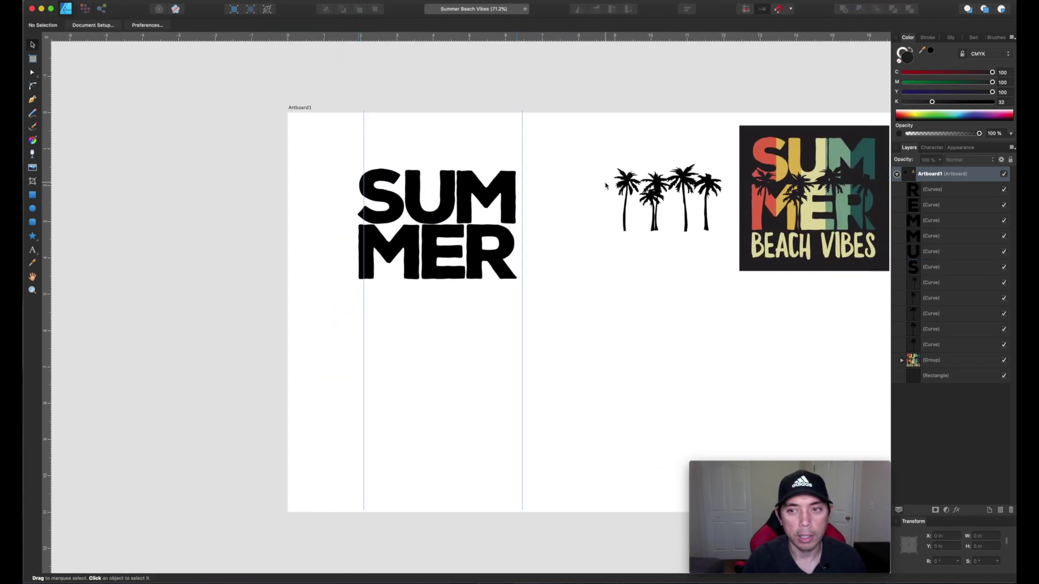
{"action": "scroll", "coordinate": [498, 227], "scroll_direction": "up", "scroll_amount": 3}
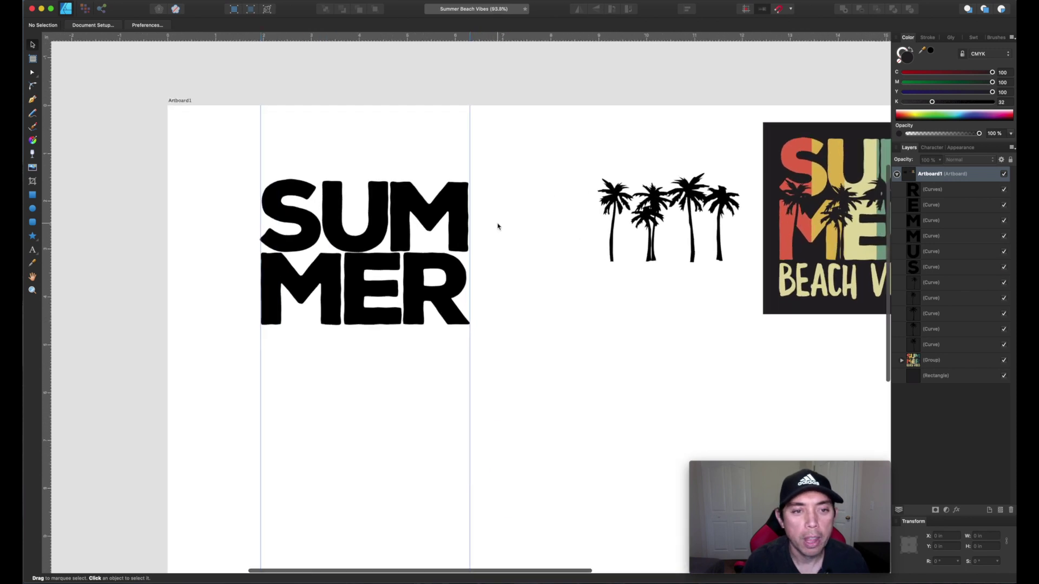
{"action": "scroll", "coordinate": [498, 226], "scroll_direction": "up", "scroll_amount": 1}
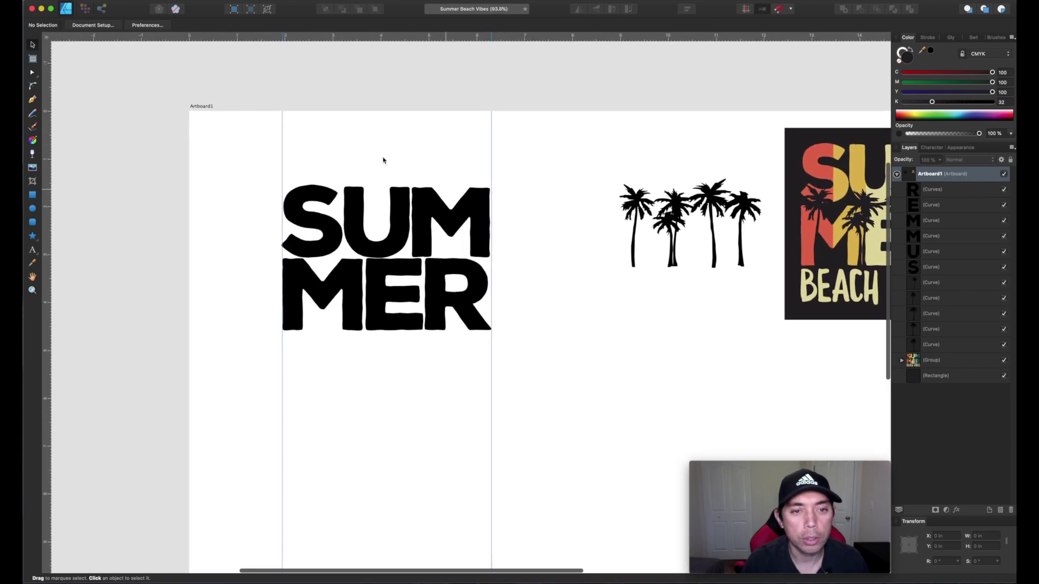
{"action": "scroll", "coordinate": [370, 226], "scroll_direction": "down", "scroll_amount": 2}
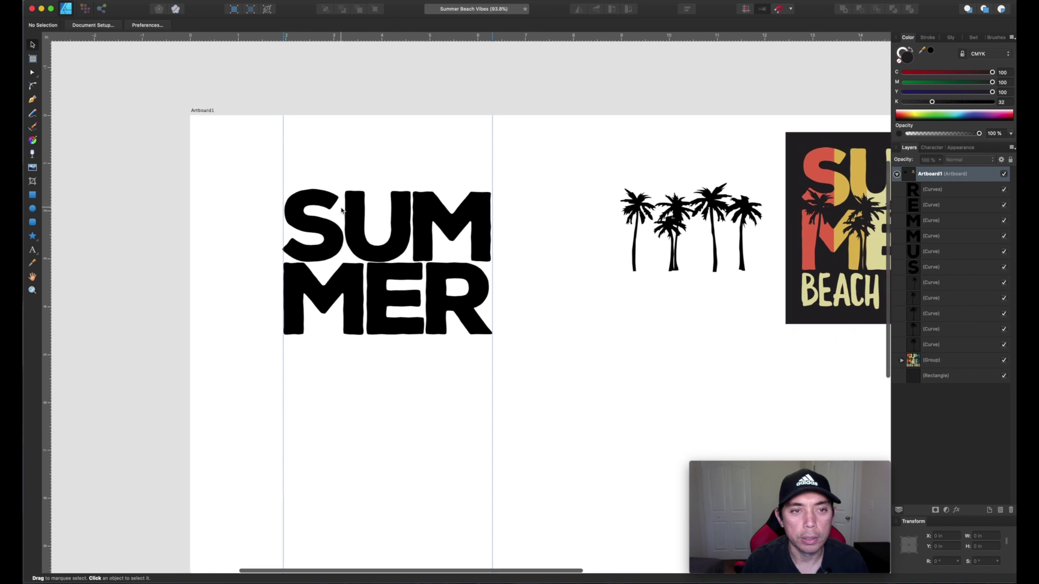
{"action": "scroll", "coordinate": [341, 210], "scroll_direction": "down", "scroll_amount": 1}
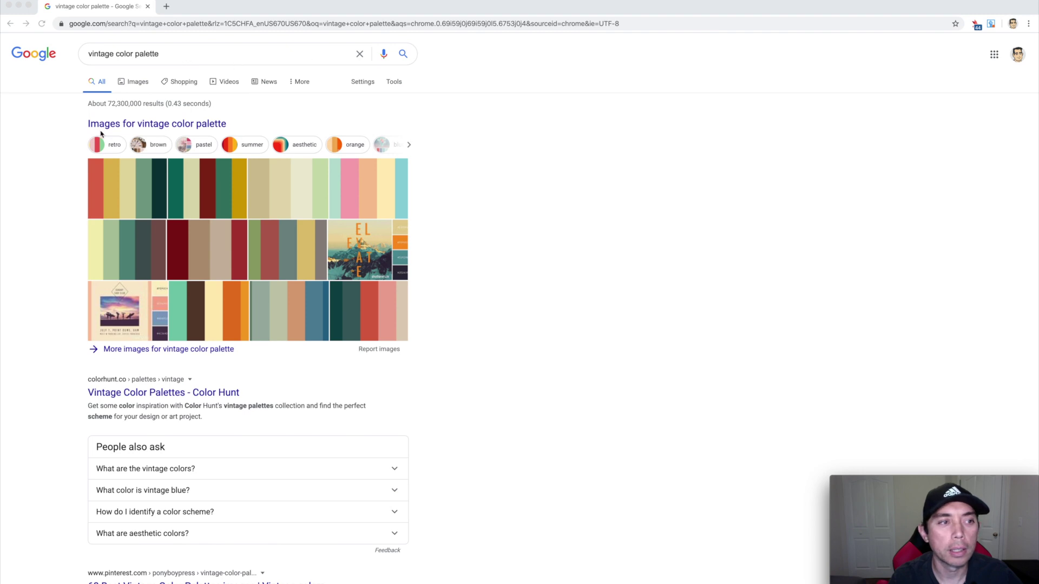
In the browser, show the image results for "vintage color palette" and preview the red, gold, cream, green and dark teal palette.
{"action": "left_click", "coordinate": [135, 82]}
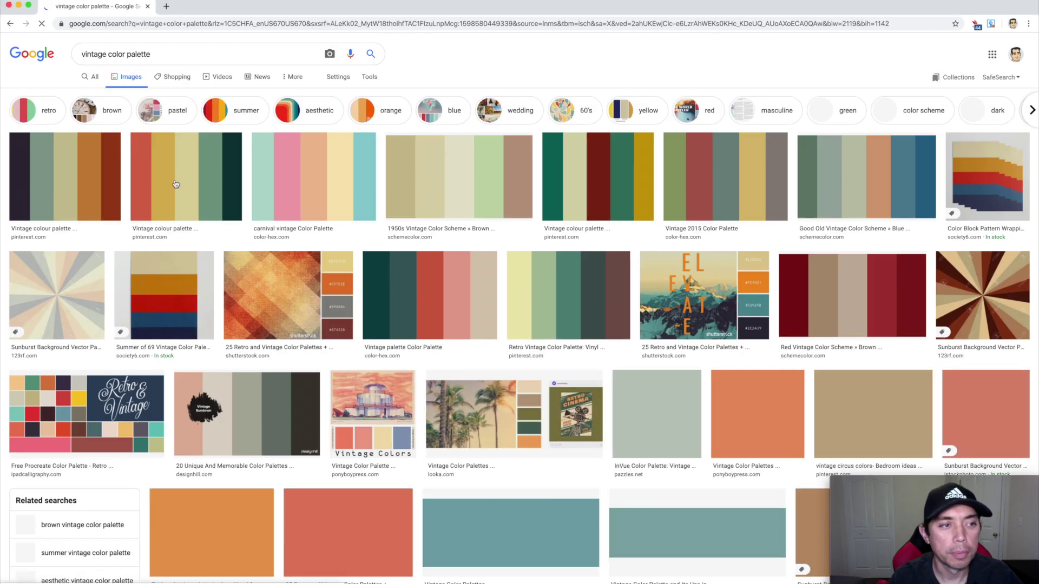
{"action": "left_click", "coordinate": [103, 197]}
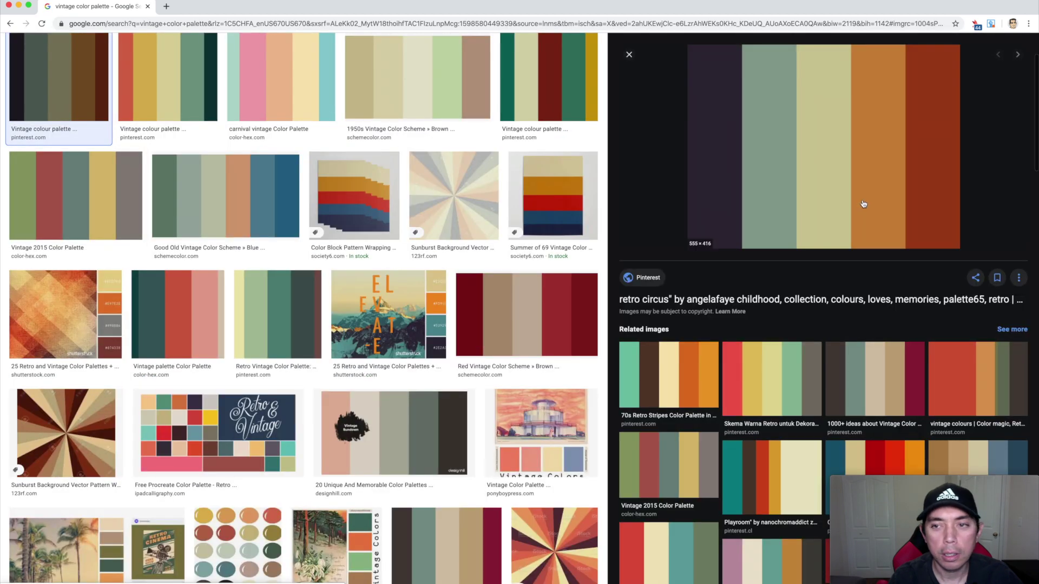
{"action": "left_click", "coordinate": [168, 81]}
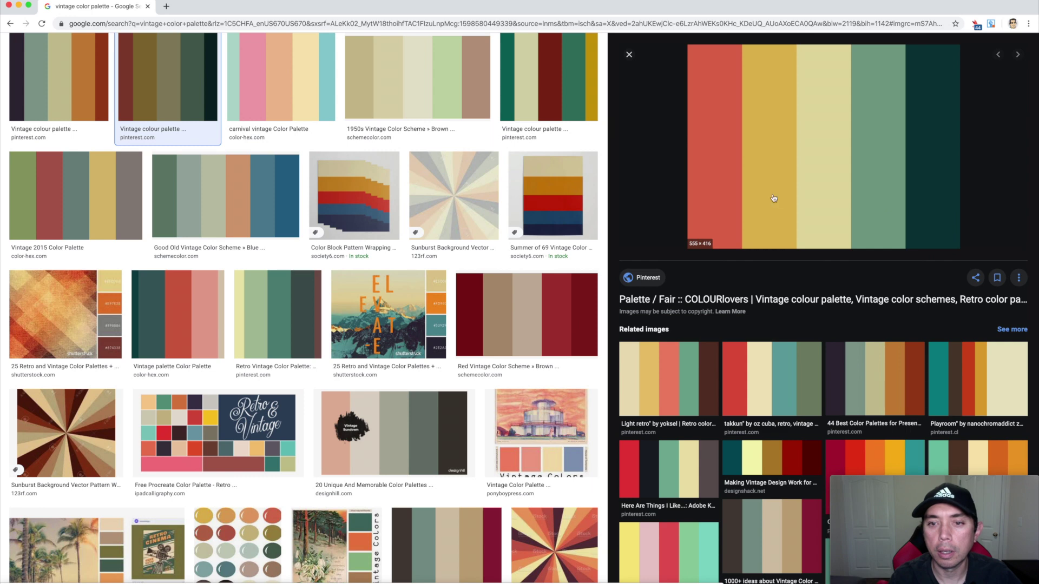
{"action": "left_click_drag", "start_coordinate": [784, 203], "coordinate": [439, 140]}
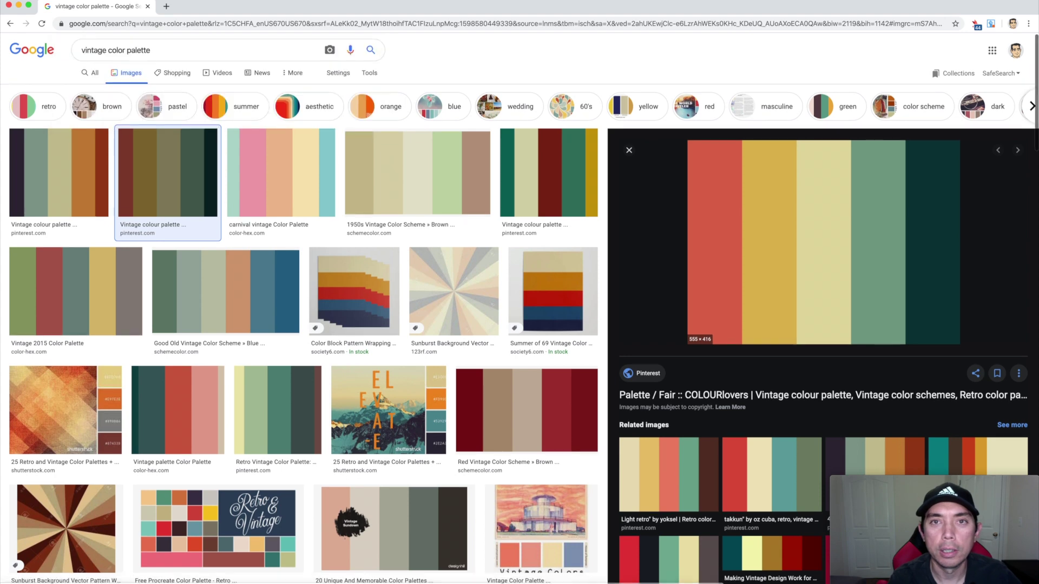
{"action": "scroll", "coordinate": [438, 139], "scroll_direction": "down", "scroll_amount": 2}
{"action": "scroll", "coordinate": [409, 183], "scroll_direction": "up", "scroll_amount": 2}
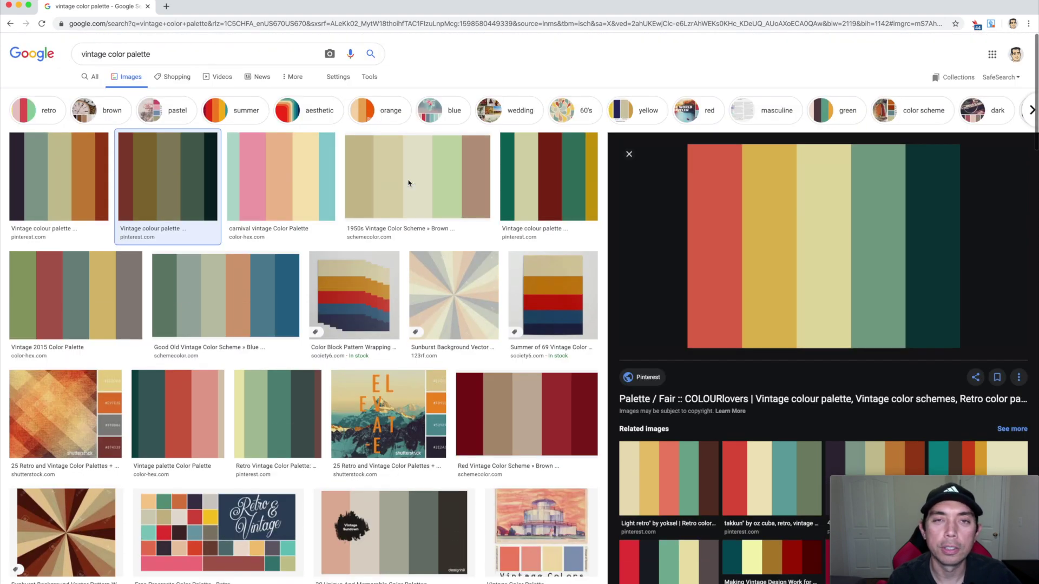
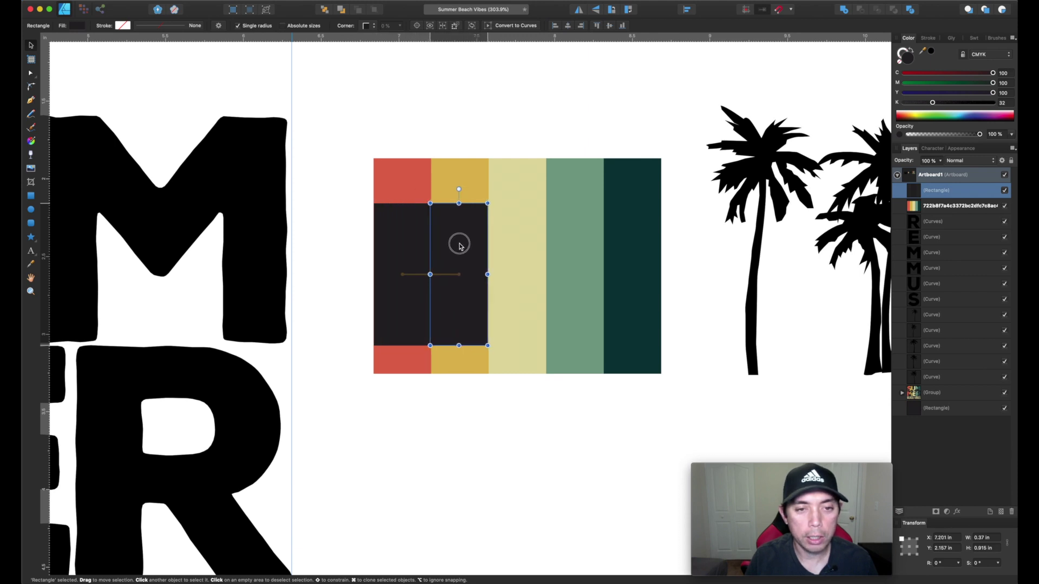
Duplicate the dark rectangle across the cream, green and dark teal stripes so five adjoining copies span the palette image.
{"action": "key", "text": "super+j"}
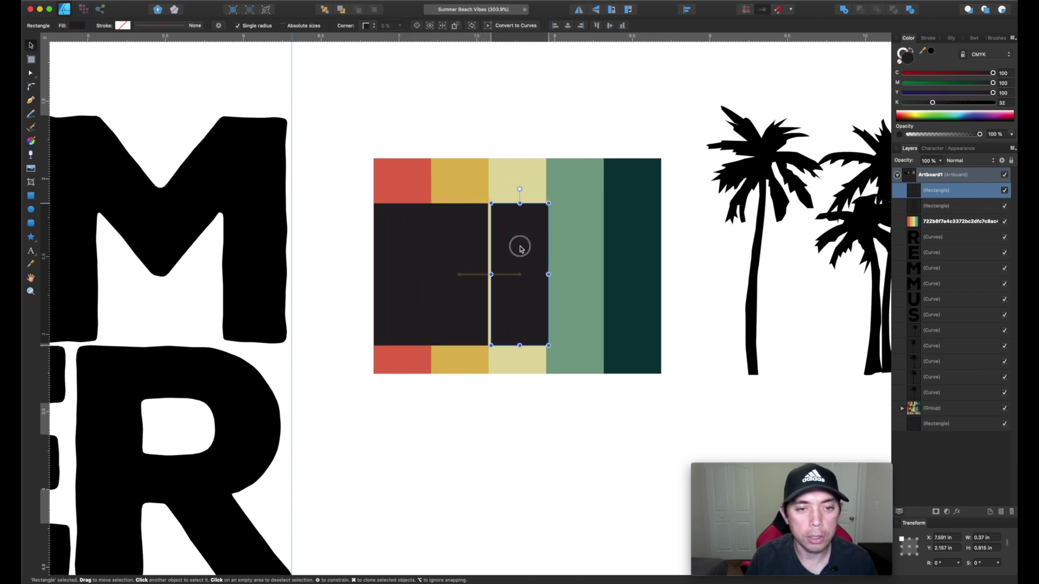
{"action": "key", "text": "super+j"}
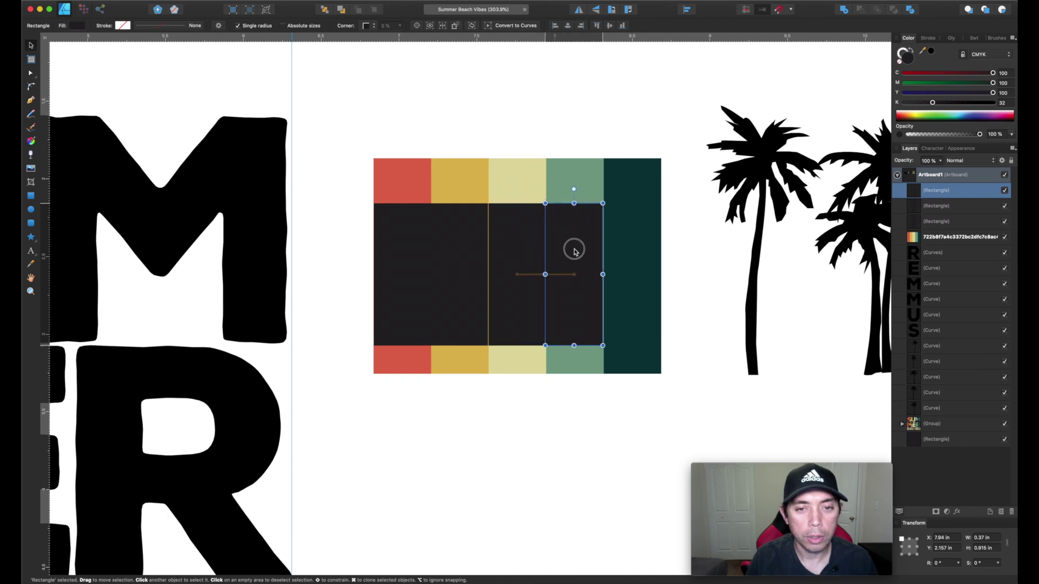
{"action": "key", "text": "super+j"}
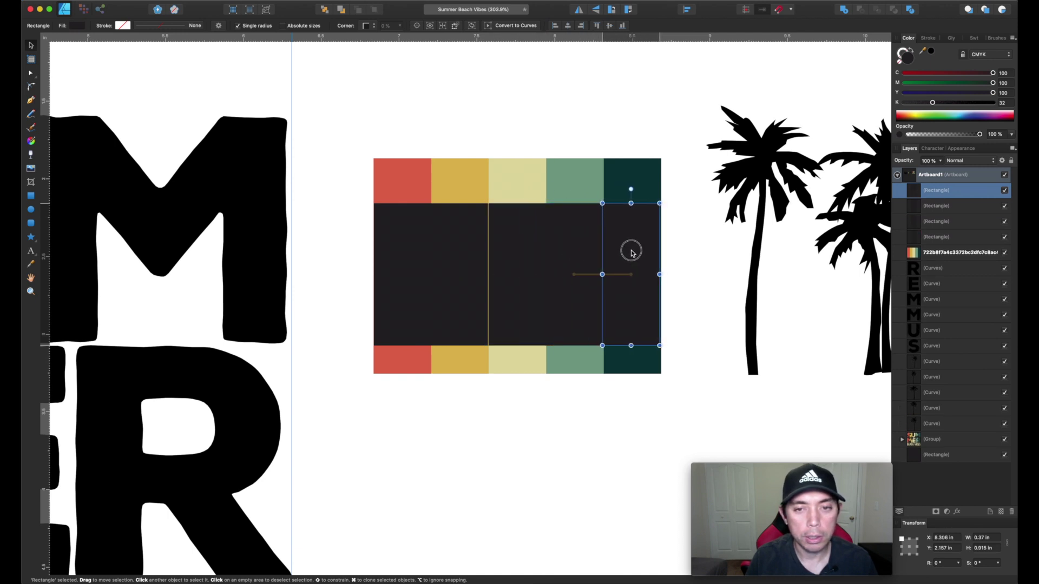
{"action": "key", "text": "super+j"}
Shift the third dark rectangle slightly to close the thin gap beside the second one.
{"action": "left_click", "coordinate": [517, 242]}
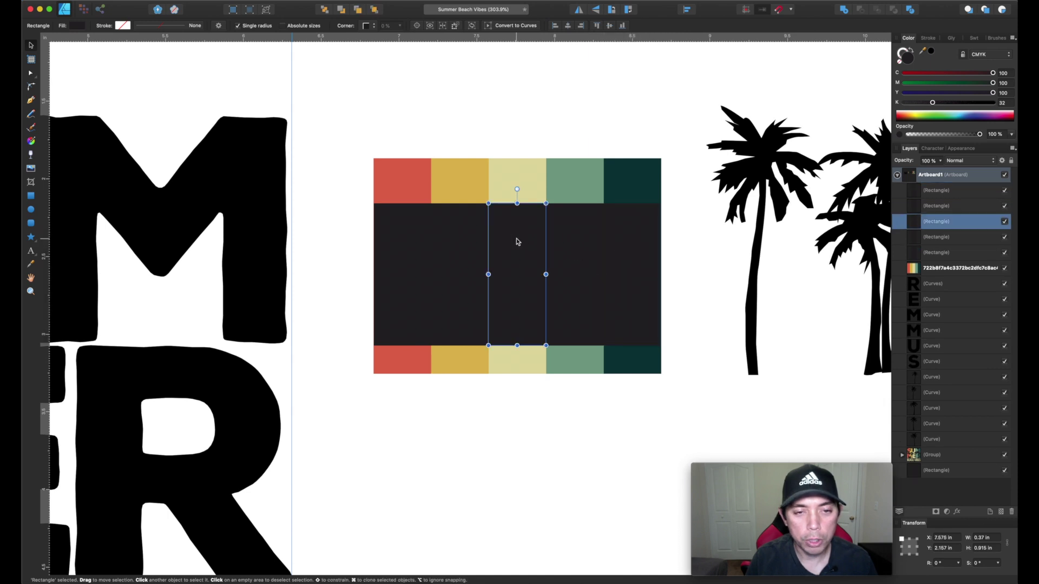
{"action": "scroll", "coordinate": [517, 242], "scroll_direction": "up", "scroll_amount": 5}
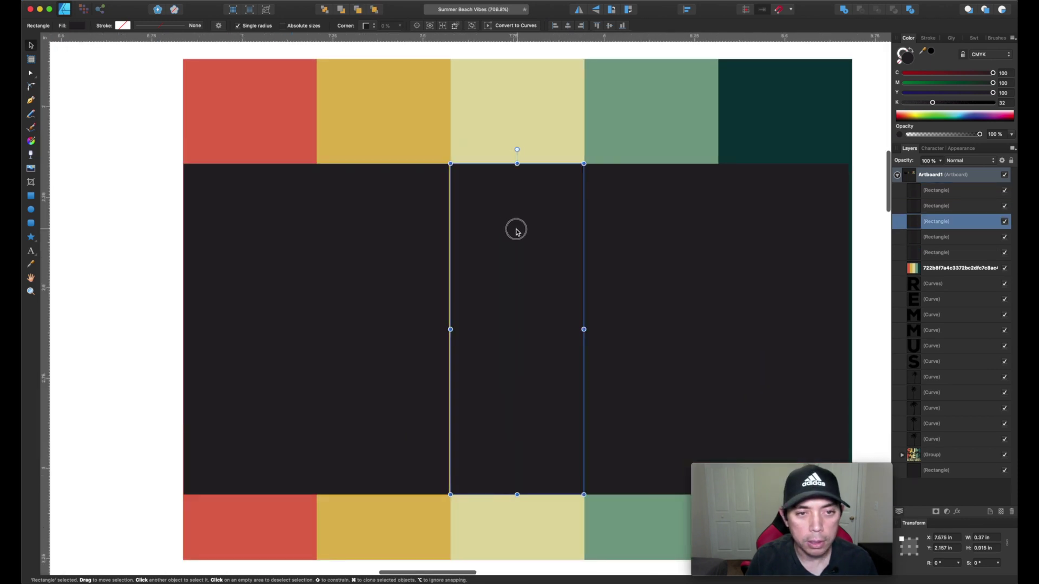
{"action": "left_click", "coordinate": [608, 233]}
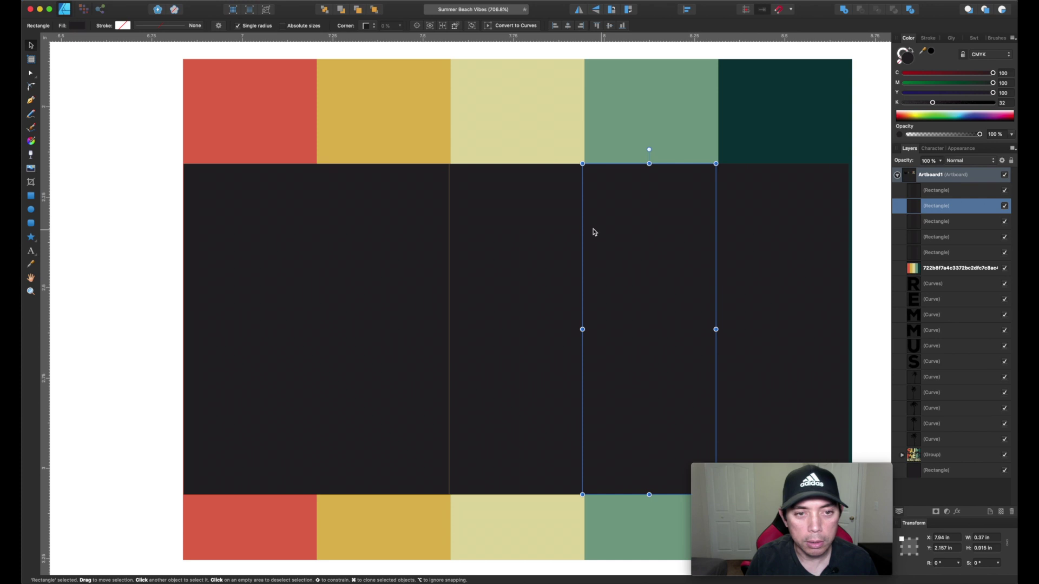
{"action": "left_click", "coordinate": [537, 222]}
{"action": "left_click", "coordinate": [636, 235]}
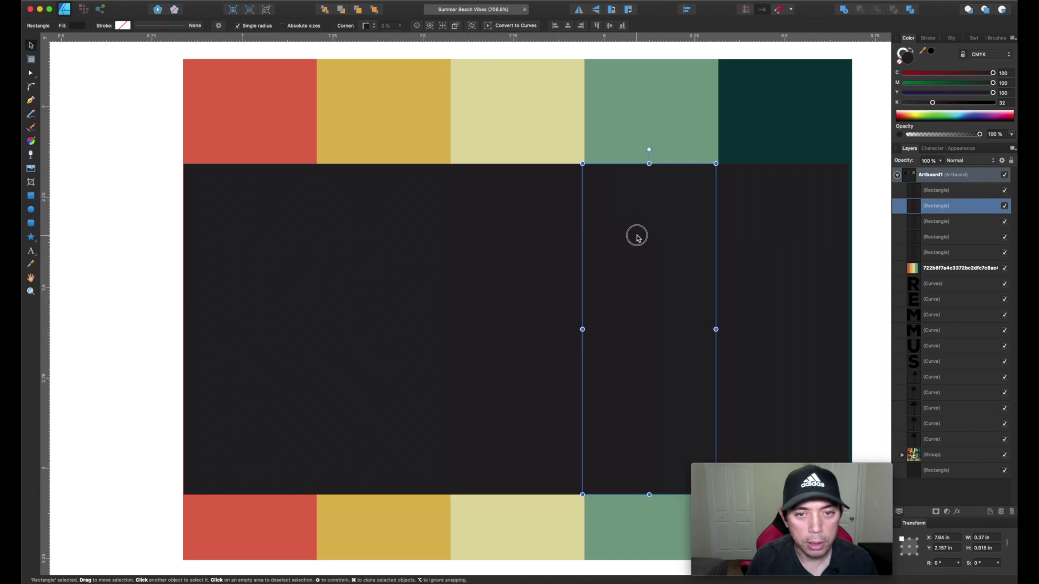
{"action": "key", "text": "a"}
{"action": "left_click", "coordinate": [759, 246]}
{"action": "left_click", "coordinate": [650, 232]}
{"action": "left_click", "coordinate": [650, 232]}
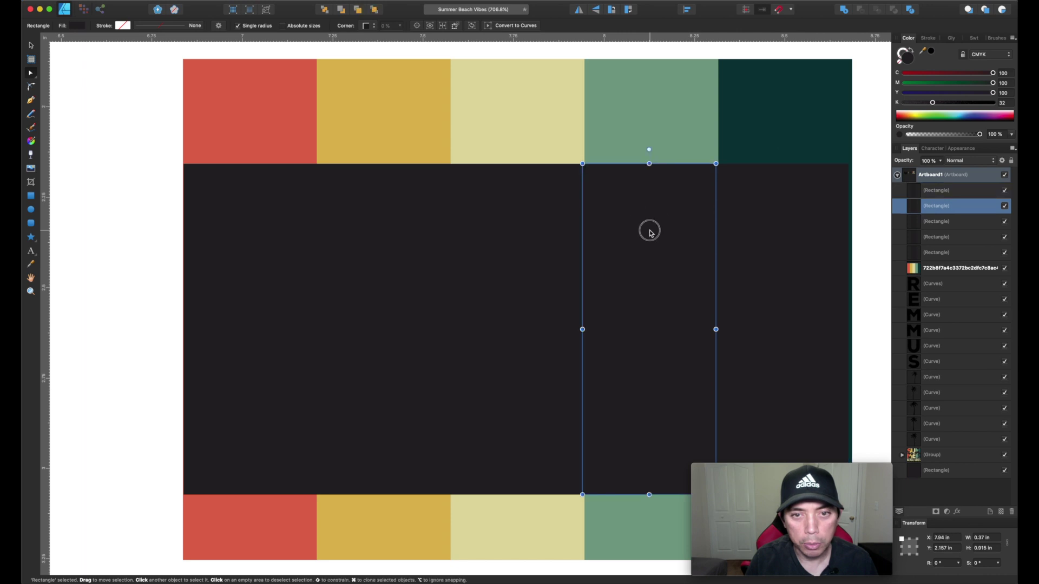
Select all five dark rectangles and move them together straight down below the palette image.
{"action": "left_click", "coordinate": [751, 219]}
{"action": "scroll", "coordinate": [629, 223], "scroll_direction": "down", "scroll_amount": 5}
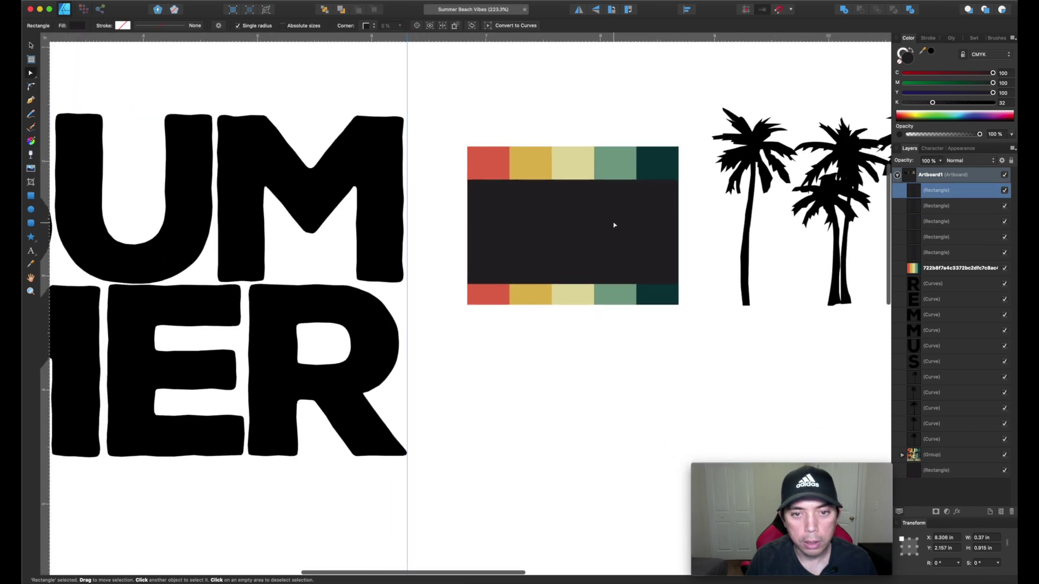
{"action": "left_click", "coordinate": [606, 193], "text": "shift"}
{"action": "left_click", "coordinate": [557, 193], "text": "shift"}
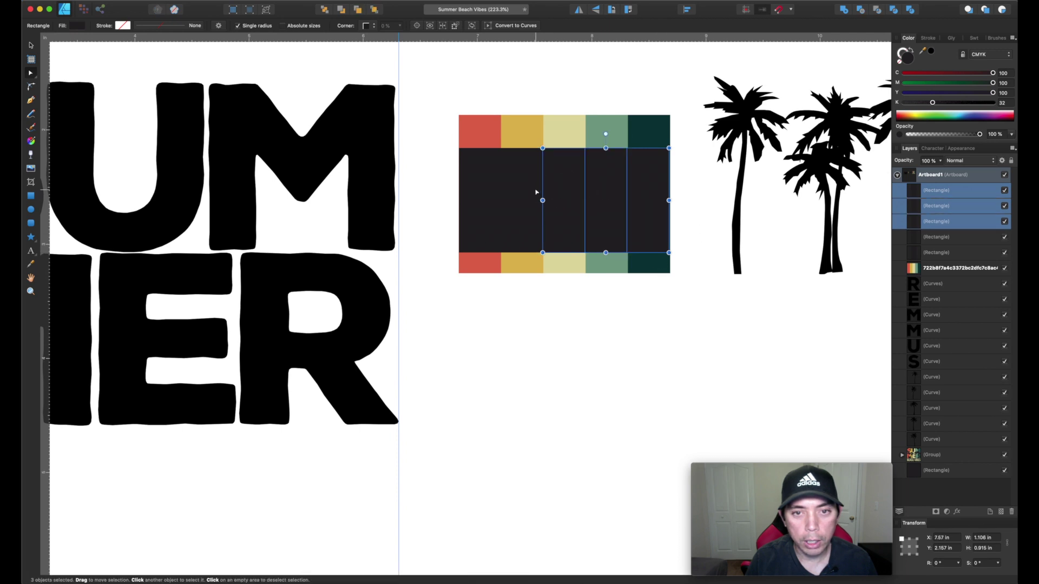
{"action": "left_click", "coordinate": [522, 193], "text": "shift"}
{"action": "left_click", "coordinate": [484, 191], "text": "shift"}
{"action": "left_click_drag", "start_coordinate": [483, 191], "coordinate": [483, 342]}
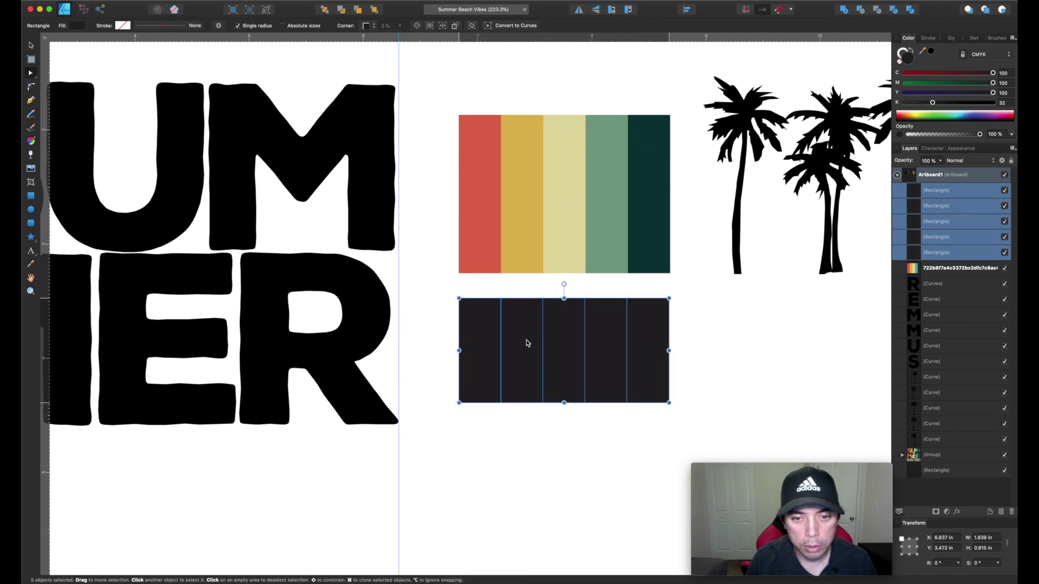
{"action": "left_click", "coordinate": [720, 307]}
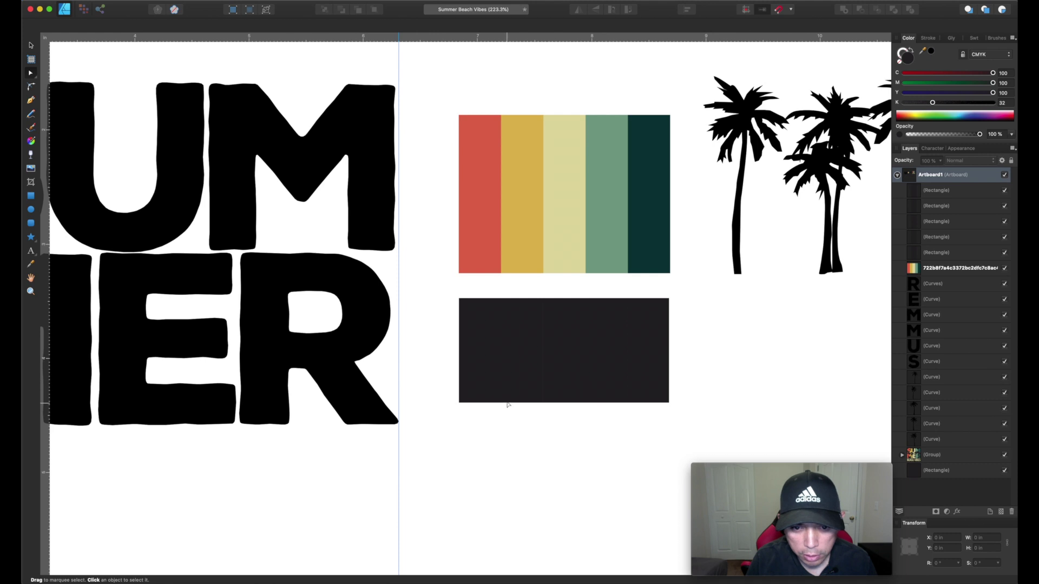
Fill the first dark rectangle below the palette image with the red sampled from the palette's first stripe.
{"action": "scroll", "coordinate": [507, 403], "scroll_direction": "up", "scroll_amount": 2}
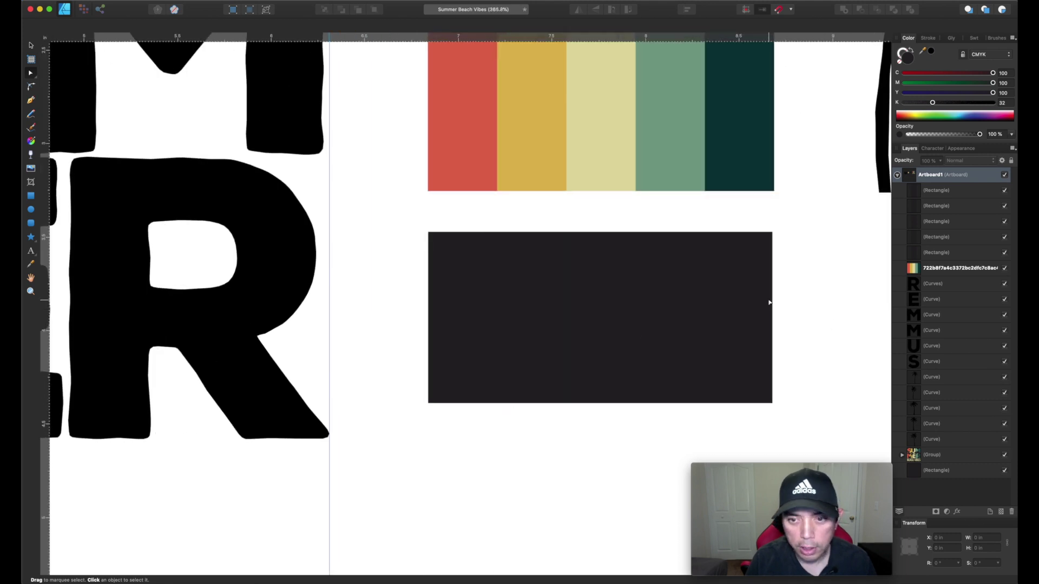
{"action": "scroll", "coordinate": [769, 303], "scroll_direction": "down", "scroll_amount": 4}
{"action": "left_click", "coordinate": [500, 287]}
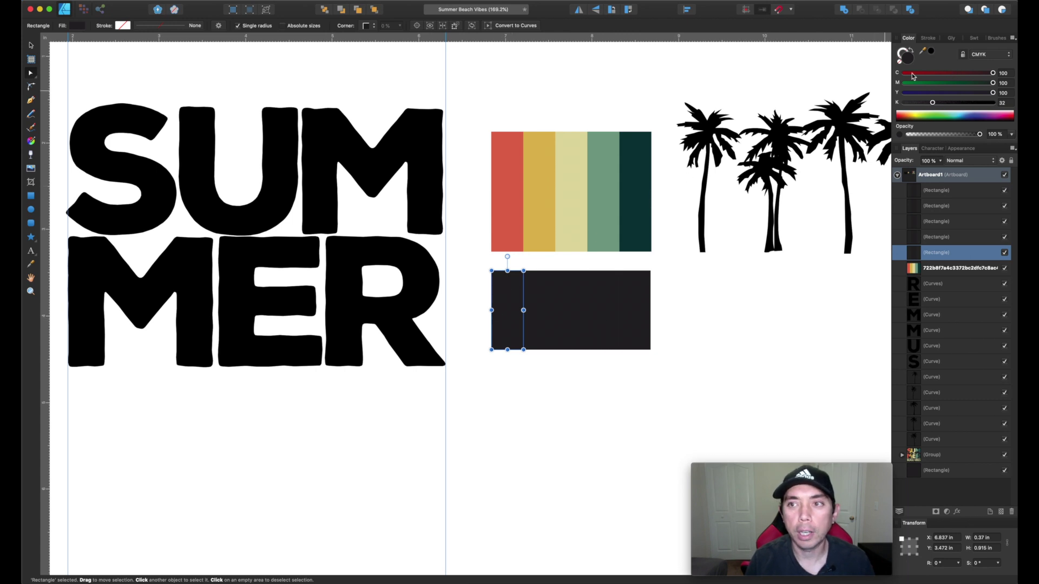
{"action": "left_click", "coordinate": [923, 50]}
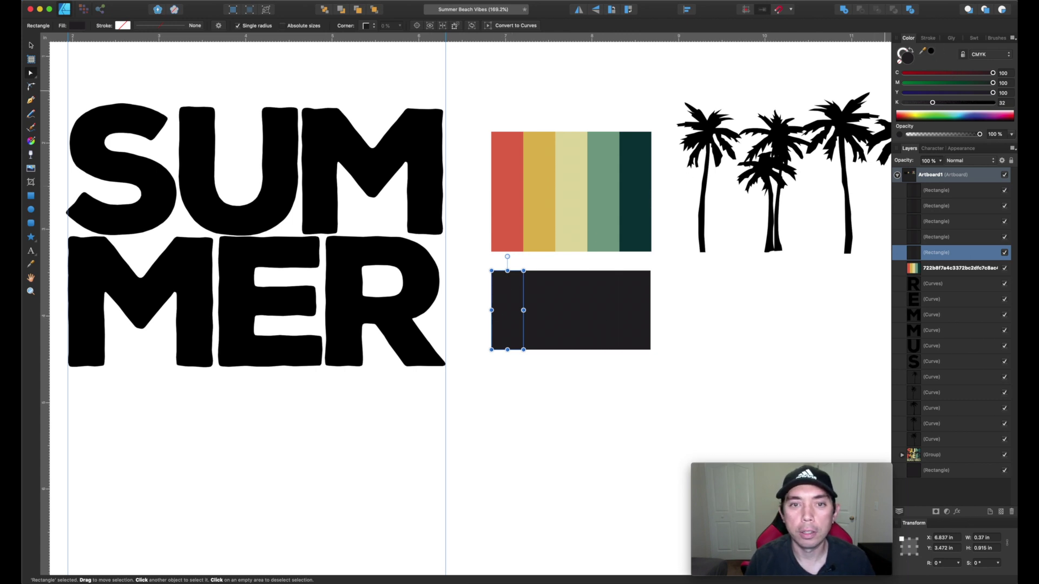
{"action": "left_click_drag", "start_coordinate": [923, 50], "coordinate": [505, 174]}
{"action": "left_click", "coordinate": [931, 52]}
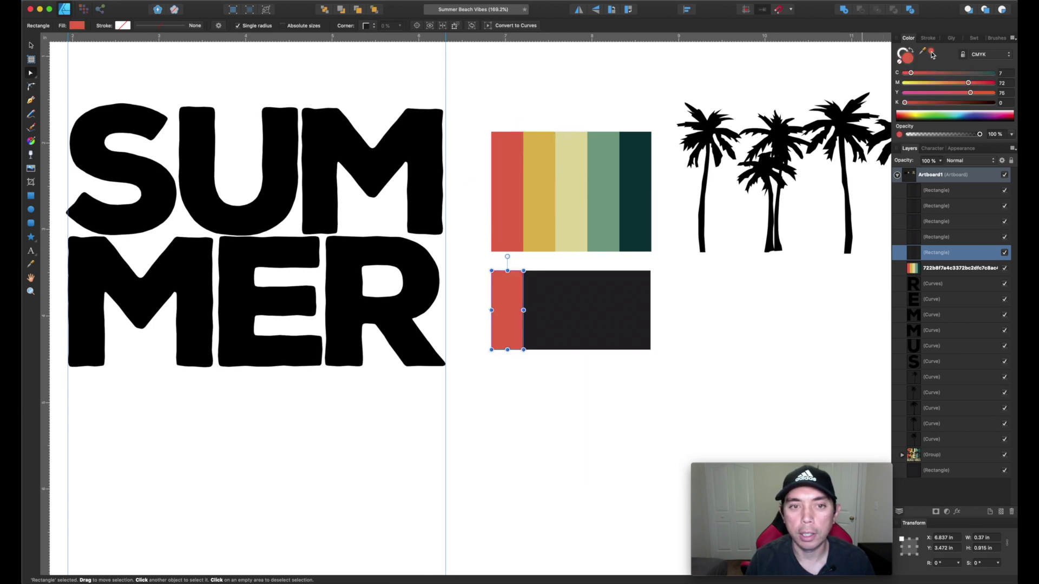
Fill the second and third dark rectangles with the gold and cream sampled from the palette image.
{"action": "left_click", "coordinate": [535, 298]}
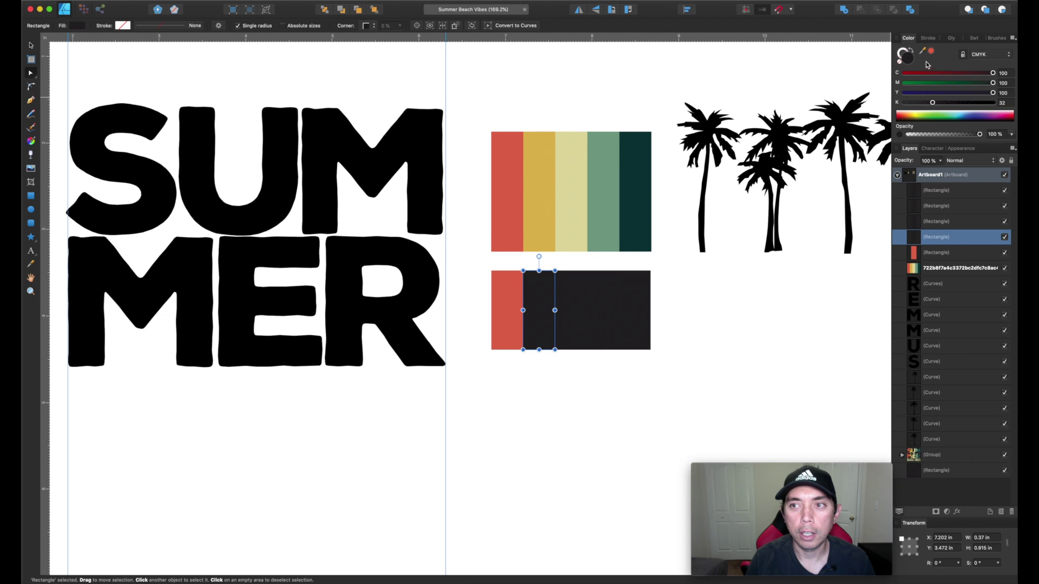
{"action": "left_click_drag", "start_coordinate": [931, 52], "coordinate": [539, 175]}
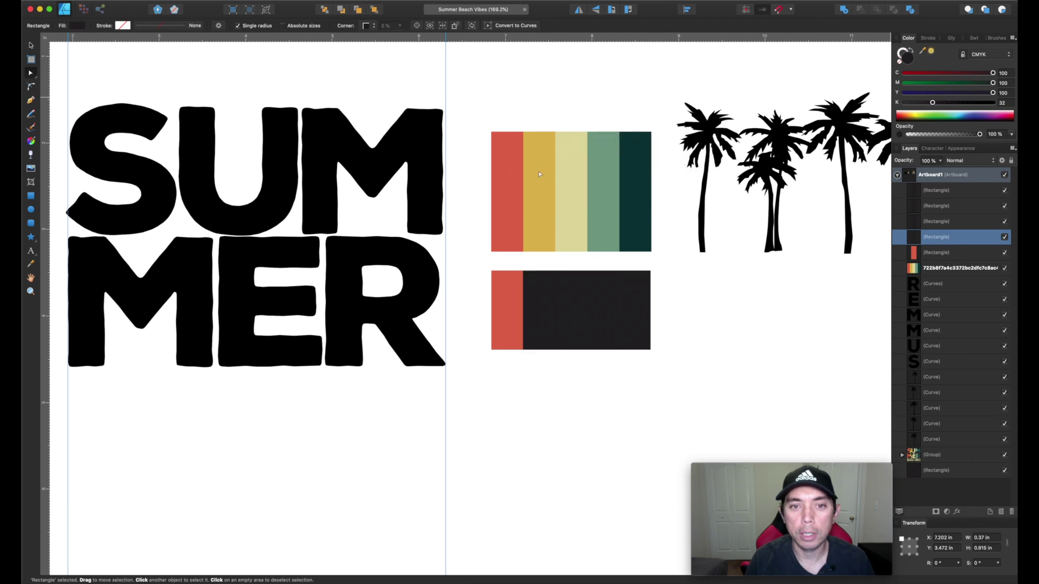
{"action": "left_click", "coordinate": [932, 51]}
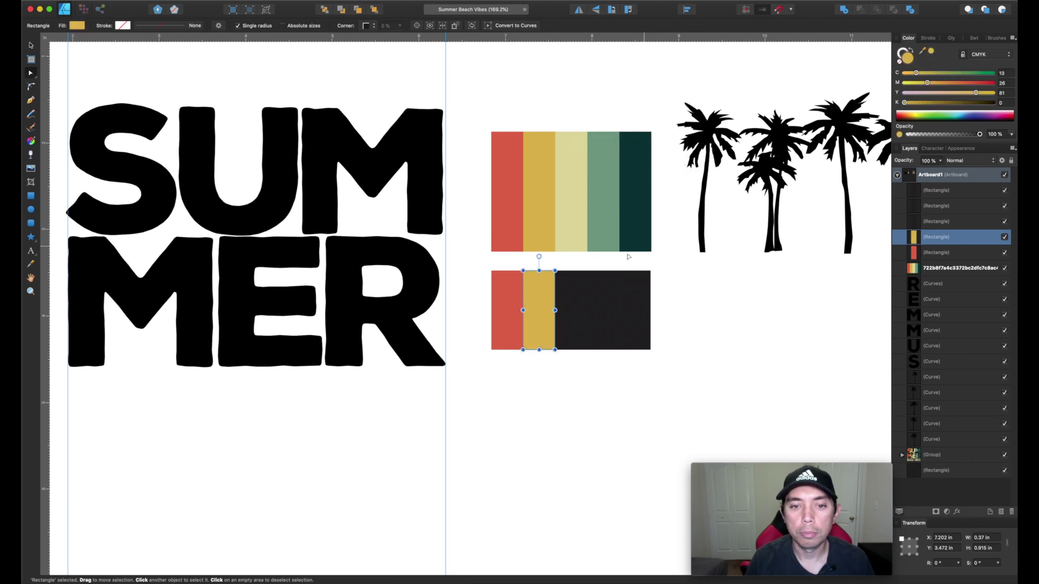
{"action": "left_click", "coordinate": [568, 301]}
{"action": "left_click_drag", "start_coordinate": [931, 52], "coordinate": [568, 186]}
{"action": "left_click", "coordinate": [930, 52]}
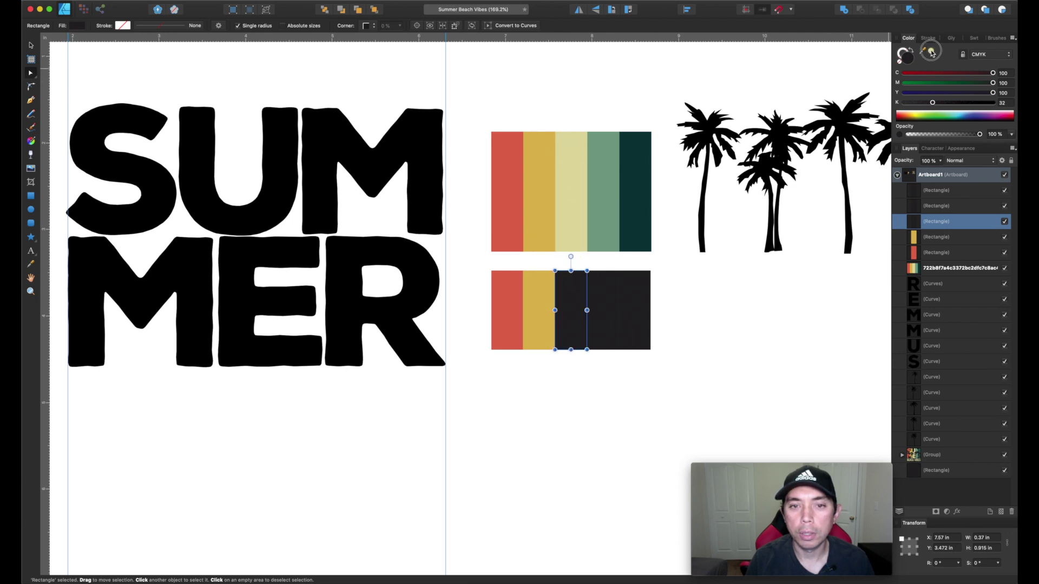
Fill the fourth and fifth dark rectangles with the green and dark teal sampled from the palette image.
{"action": "left_click", "coordinate": [606, 287]}
{"action": "left_click_drag", "start_coordinate": [931, 52], "coordinate": [602, 185]}
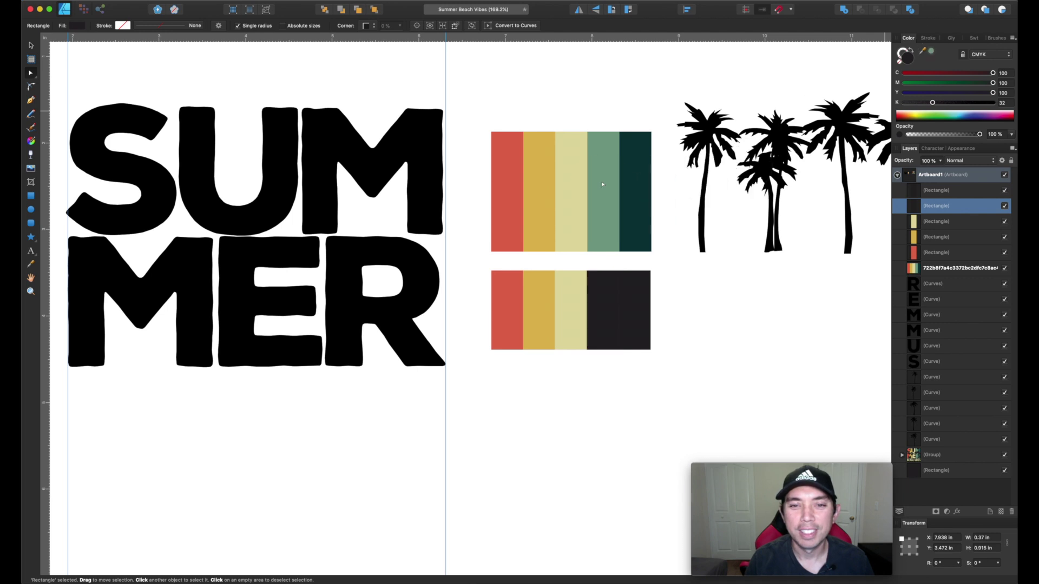
{"action": "left_click", "coordinate": [931, 53]}
{"action": "left_click", "coordinate": [937, 190]}
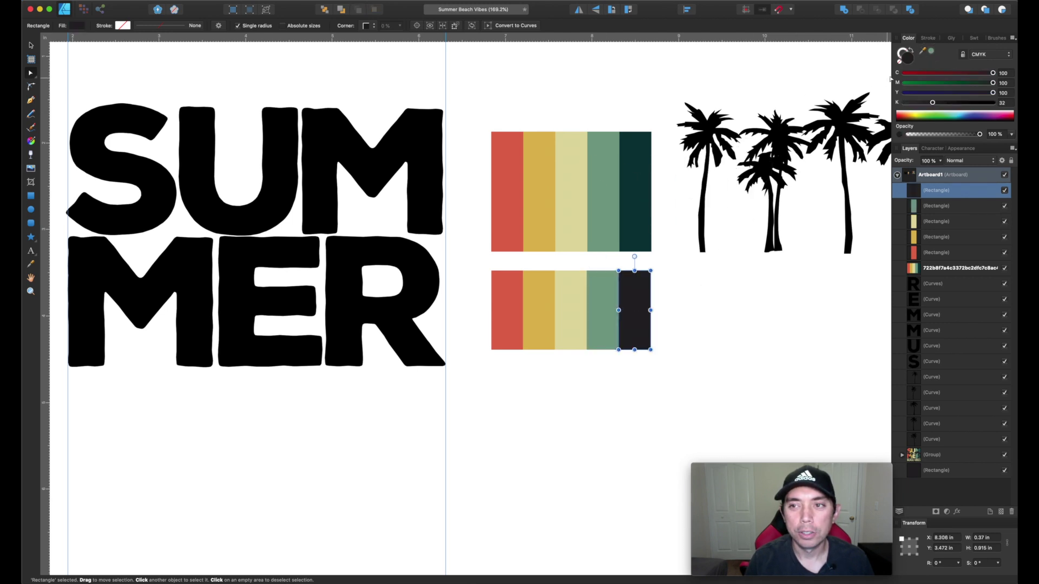
{"action": "left_click_drag", "start_coordinate": [932, 53], "coordinate": [638, 163]}
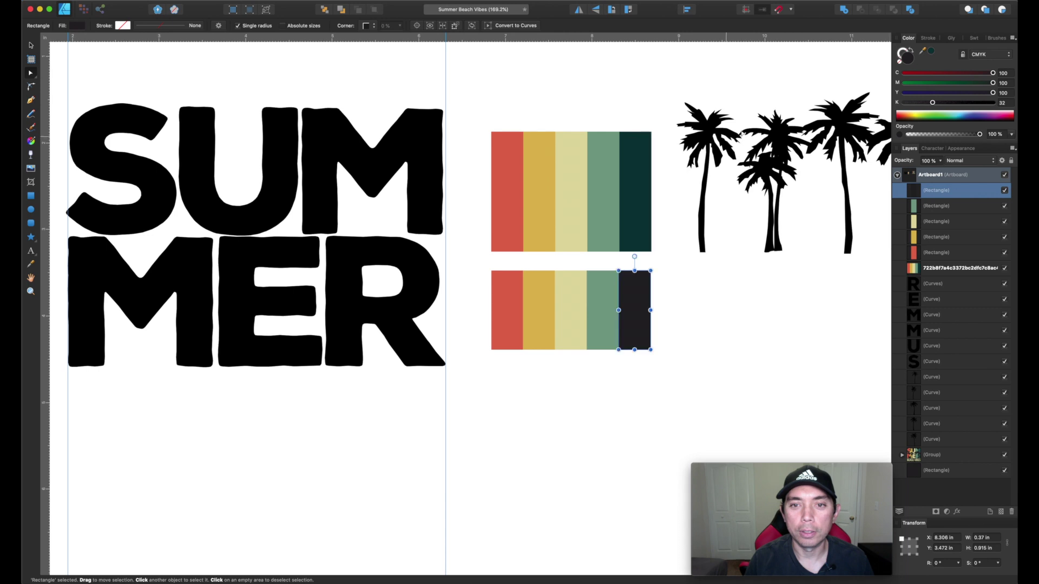
{"action": "left_click", "coordinate": [934, 53]}
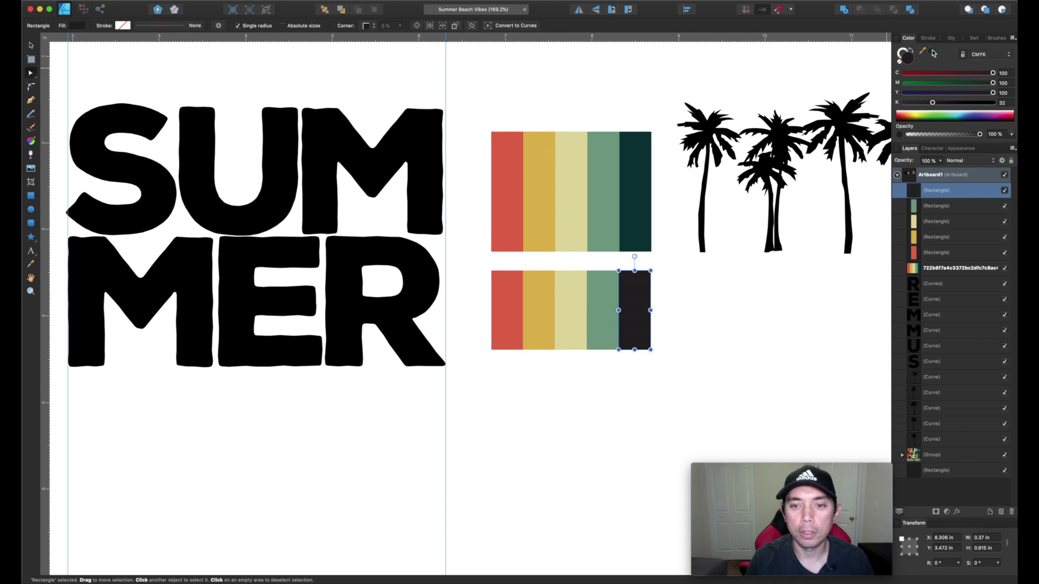
Move all five coloured rectangles together onto the SUMMER lettering and enlarge them to about 4.36 by 4.16 in so they cover it.
{"action": "left_click", "coordinate": [468, 276]}
{"action": "left_click_drag", "start_coordinate": [466, 262], "coordinate": [710, 413]}
{"action": "scroll", "coordinate": [709, 413], "scroll_direction": "left", "scroll_amount": 5}
{"action": "left_click_drag", "start_coordinate": [719, 348], "coordinate": [318, 125]}
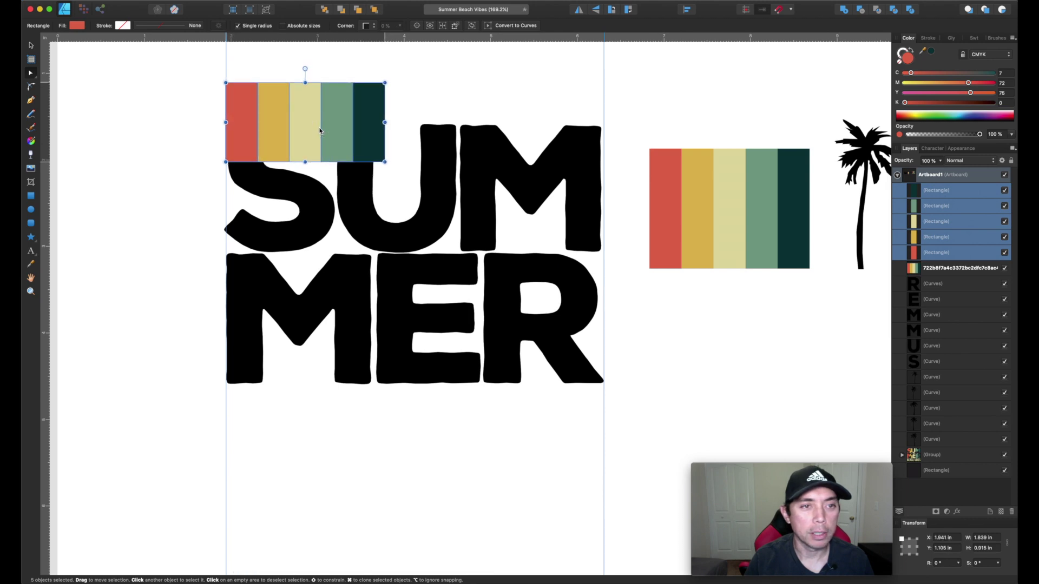
{"action": "left_click_drag", "start_coordinate": [385, 162], "coordinate": [602, 443]}
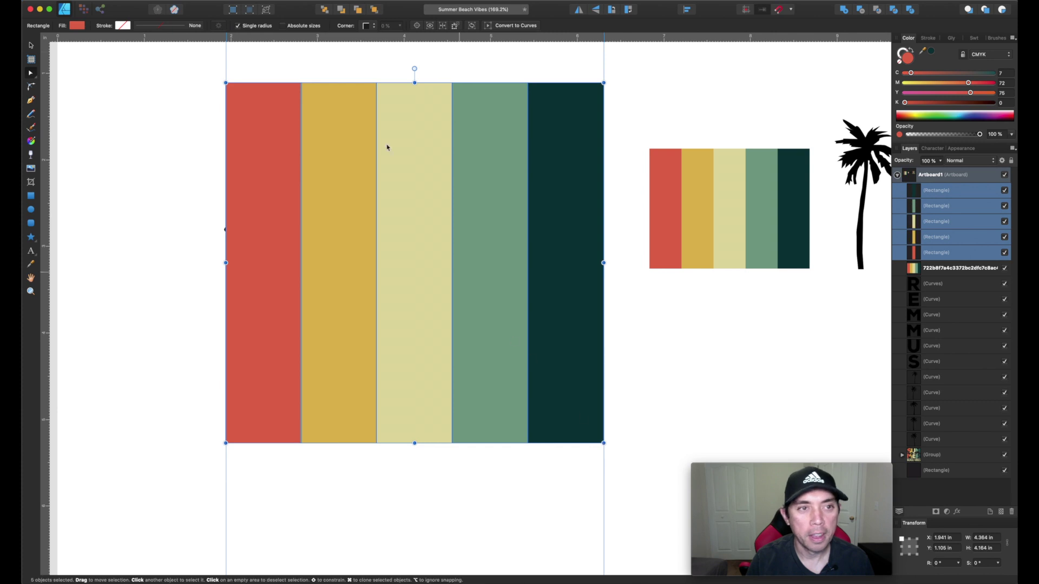
Send the five stripes behind the lettering and shorten them from below to about 3.78 in high.
{"action": "left_click", "coordinate": [324, 10]}
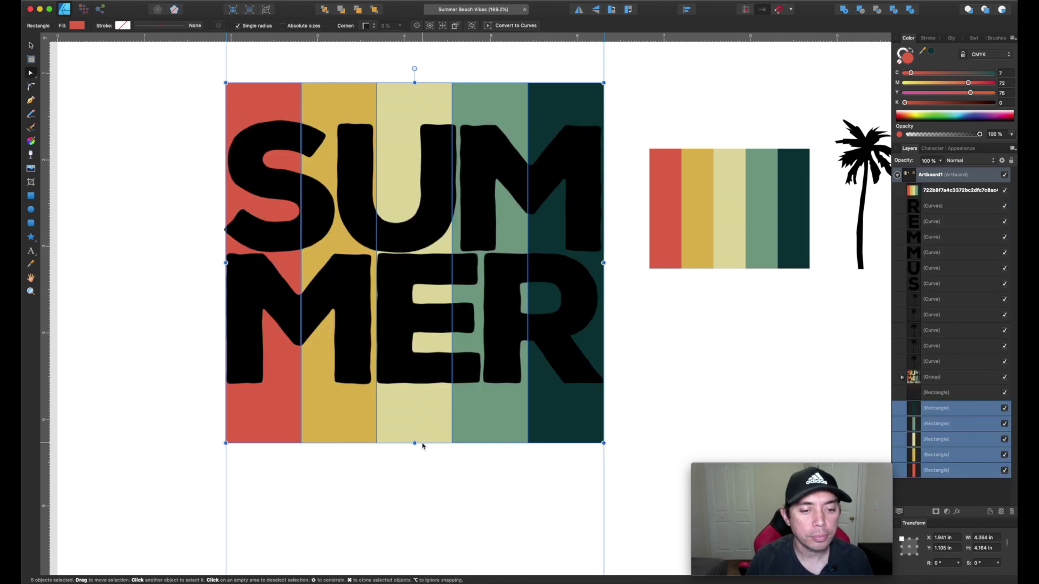
{"action": "left_click_drag", "start_coordinate": [415, 443], "coordinate": [412, 411]}
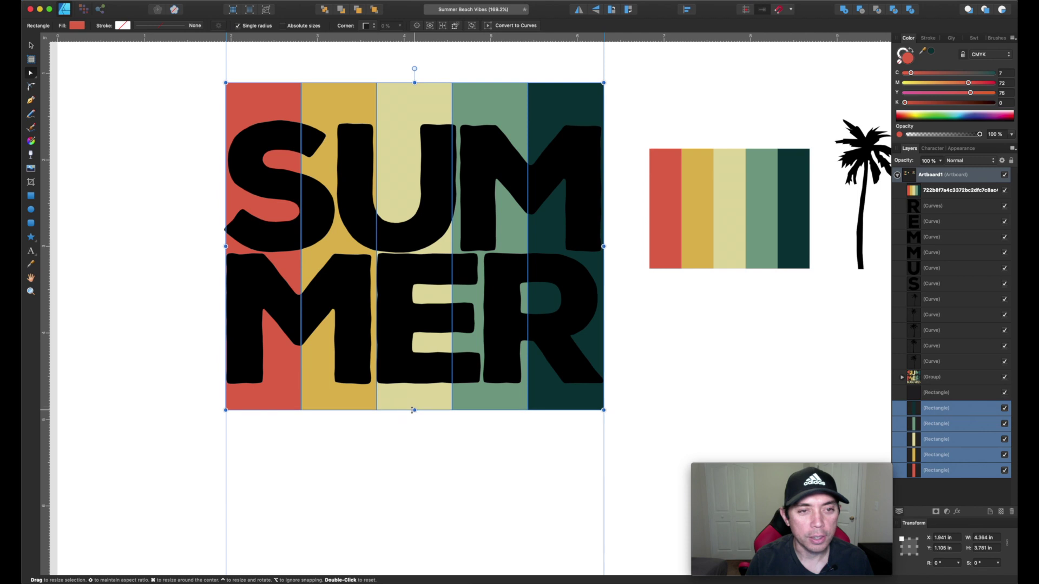
{"action": "left_click", "coordinate": [659, 327]}
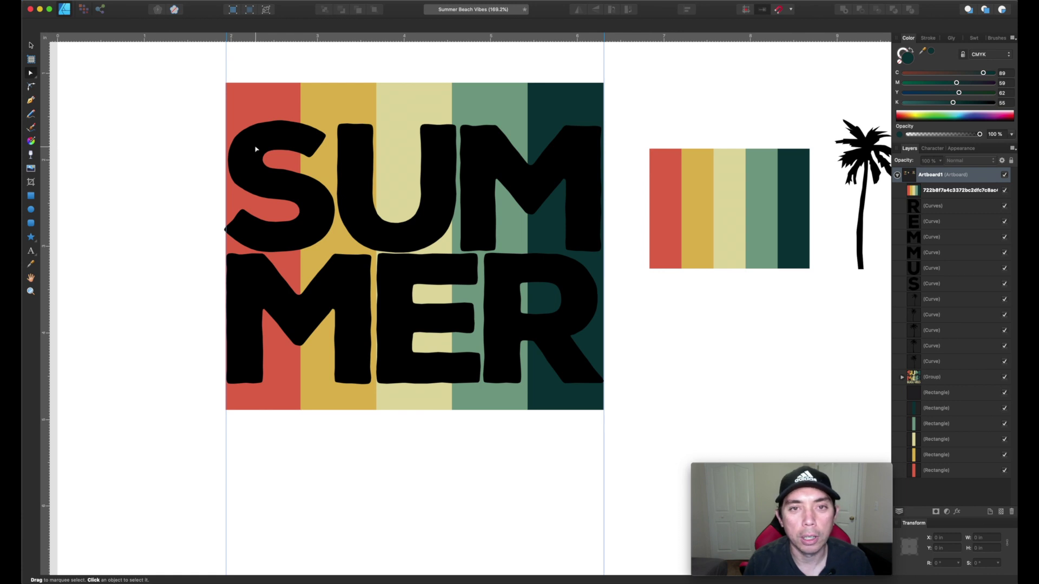
Select the letter S as a whole object and duplicate it in place.
{"action": "left_click", "coordinate": [285, 137]}
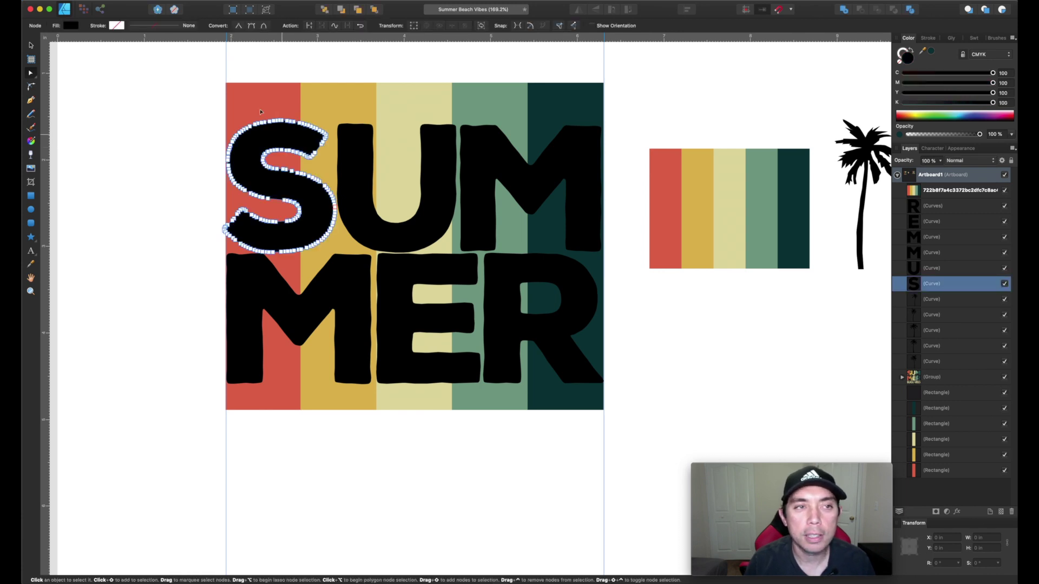
{"action": "key", "text": "v"}
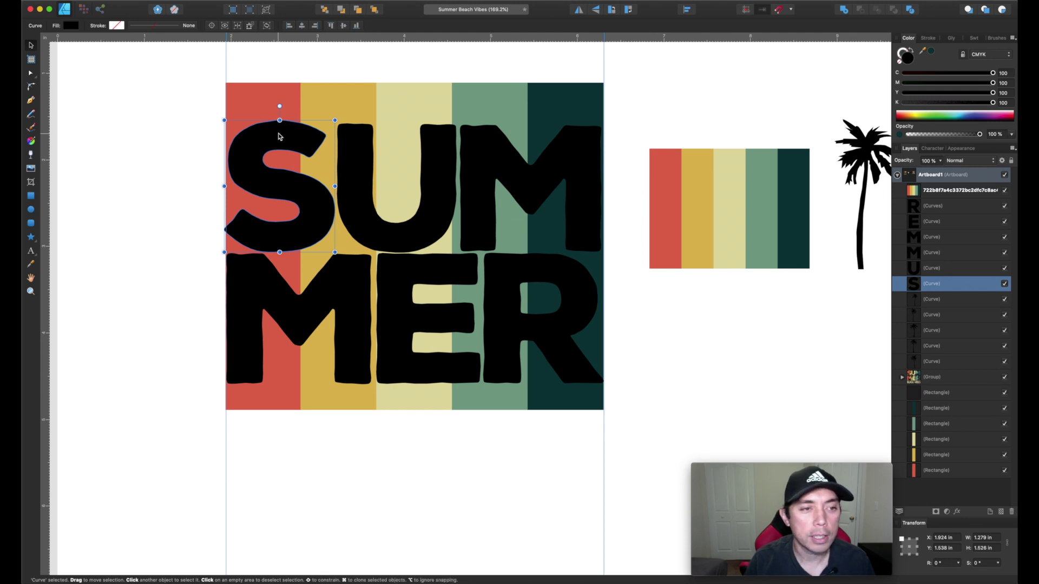
{"action": "left_click", "coordinate": [258, 99]}
{"action": "left_click", "coordinate": [349, 98]}
{"action": "left_click", "coordinate": [272, 147]}
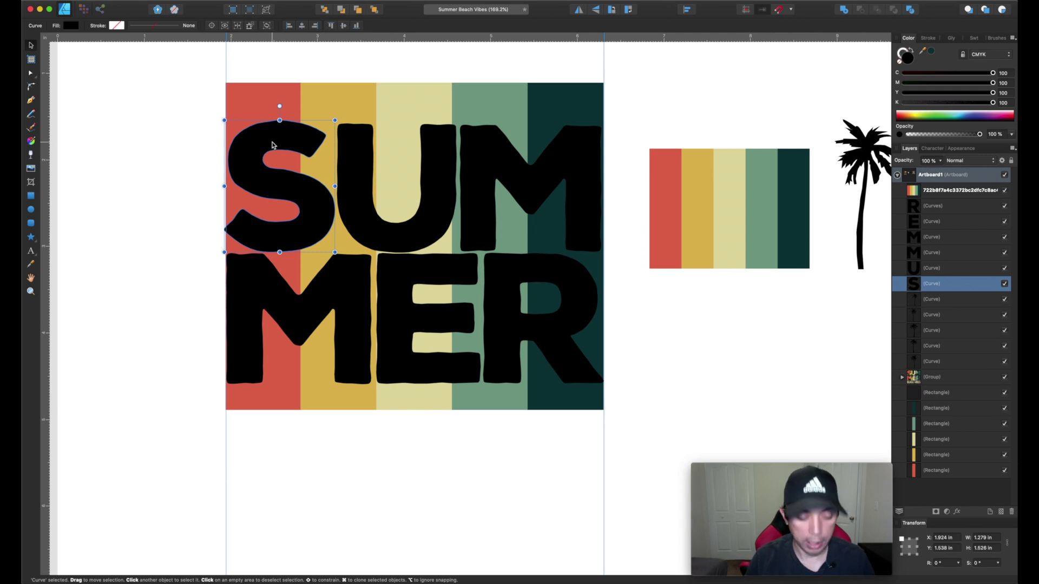
{"action": "key", "text": "super+j"}
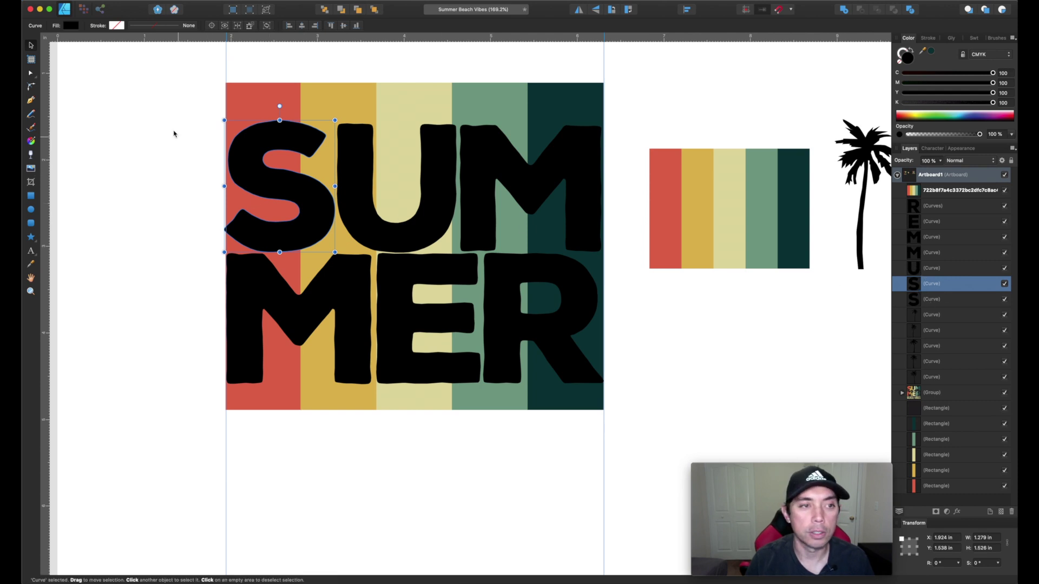
{"action": "left_click", "coordinate": [186, 148]}
Duplicate the red stripe once and the gold stripe twice in place behind the lettering.
{"action": "left_click", "coordinate": [268, 105]}
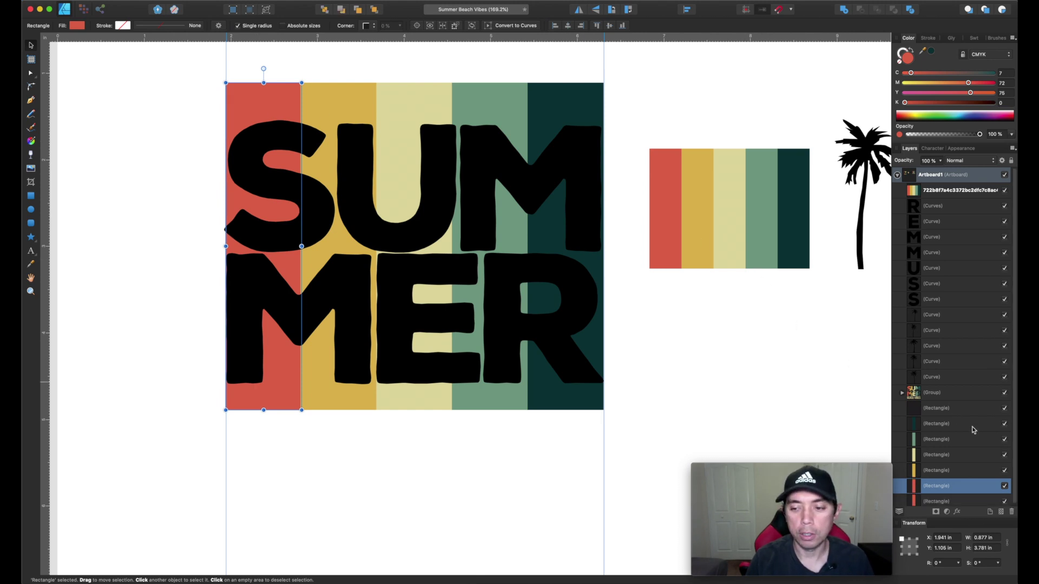
{"action": "key", "text": "super+j"}
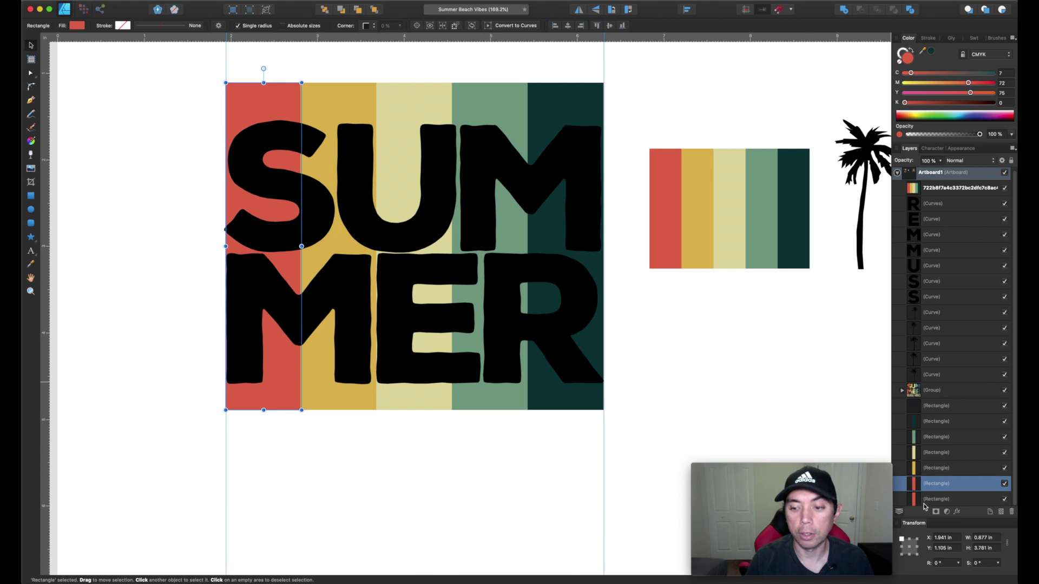
{"action": "left_click", "coordinate": [326, 95]}
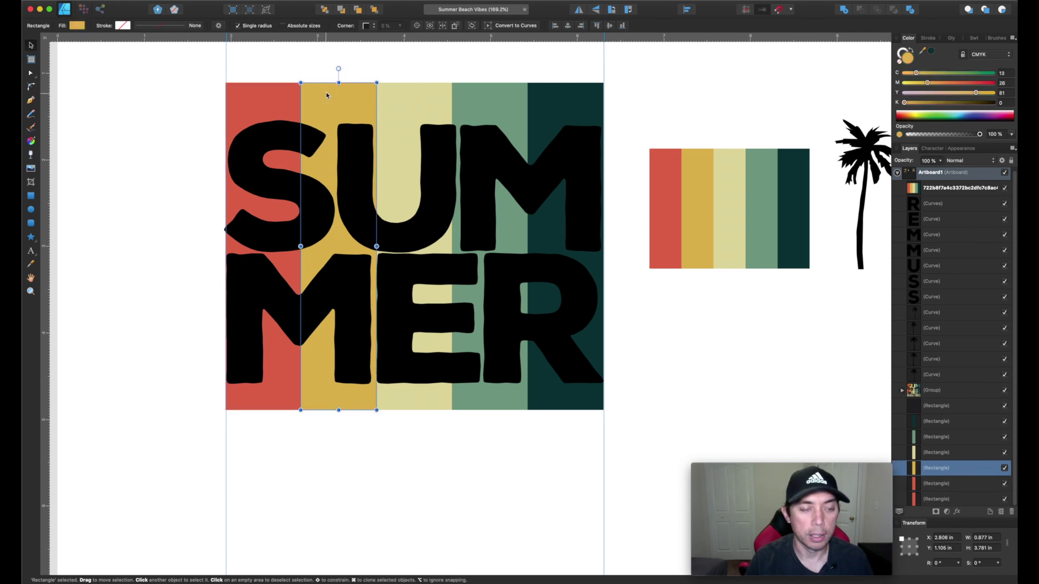
{"action": "key", "text": "super+j"}
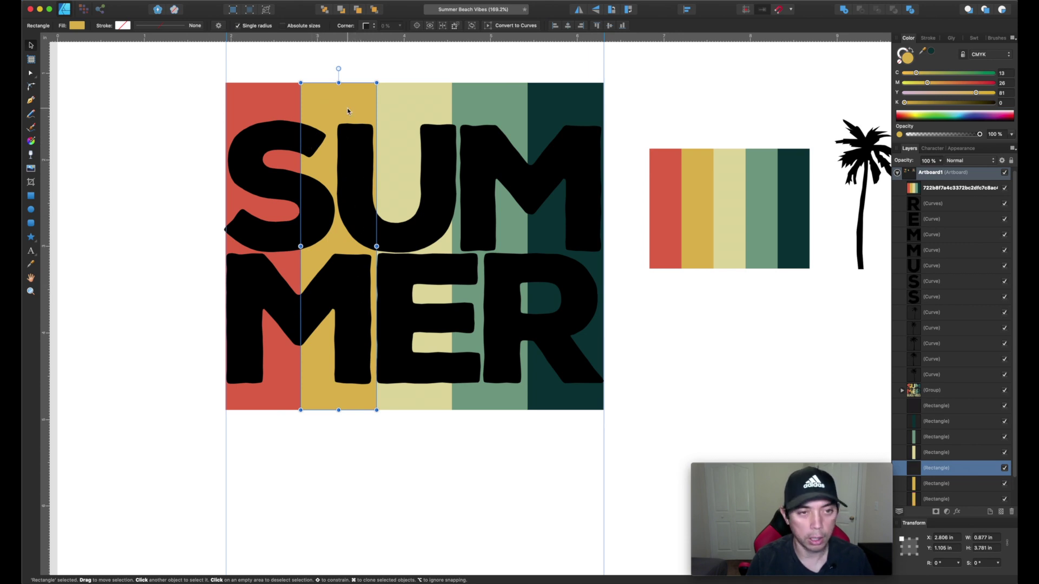
{"action": "scroll", "coordinate": [936, 469], "scroll_direction": "down", "scroll_amount": 1}
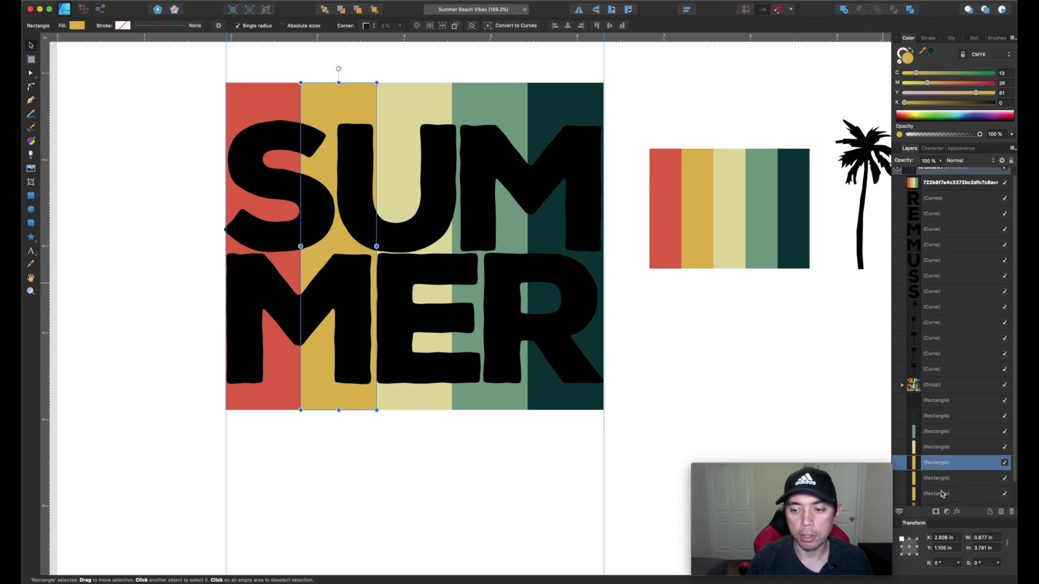
{"action": "left_click", "coordinate": [216, 72]}
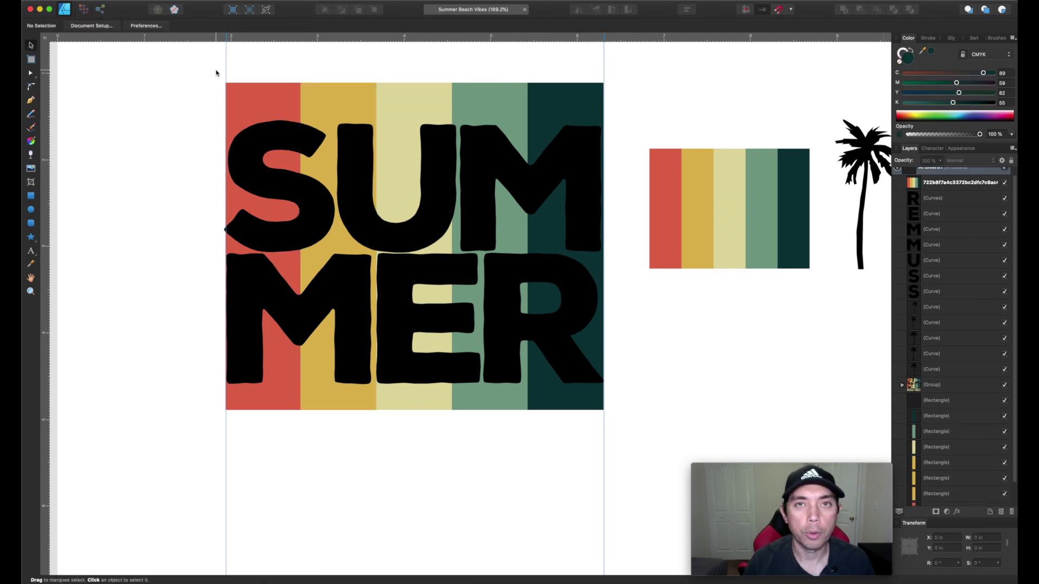
Intersect the upper copy of the letter S with a red stripe copy to create the red part of the letter.
{"action": "left_click", "coordinate": [273, 143]}
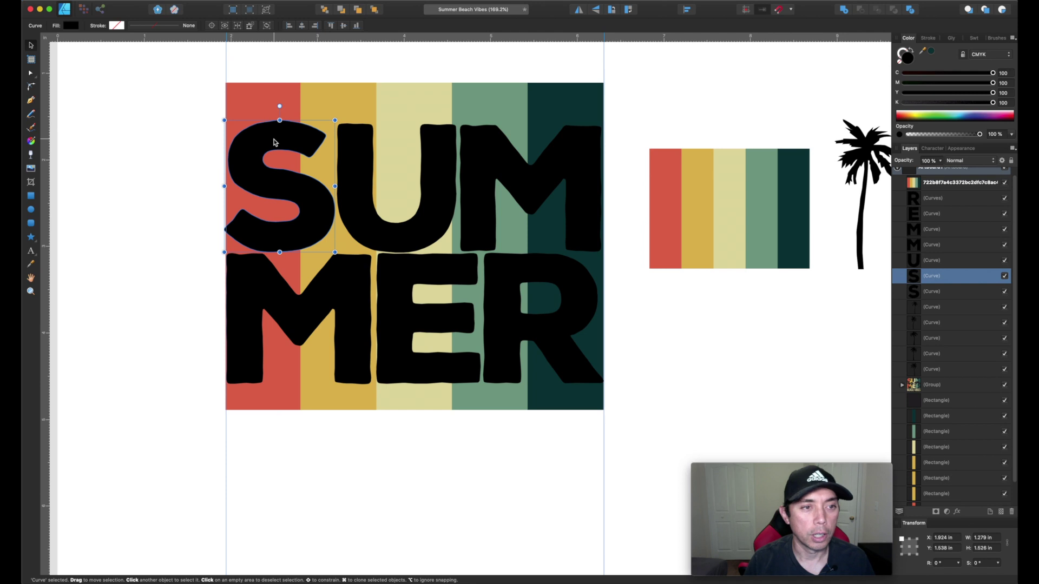
{"action": "left_click", "coordinate": [261, 104], "text": "shift"}
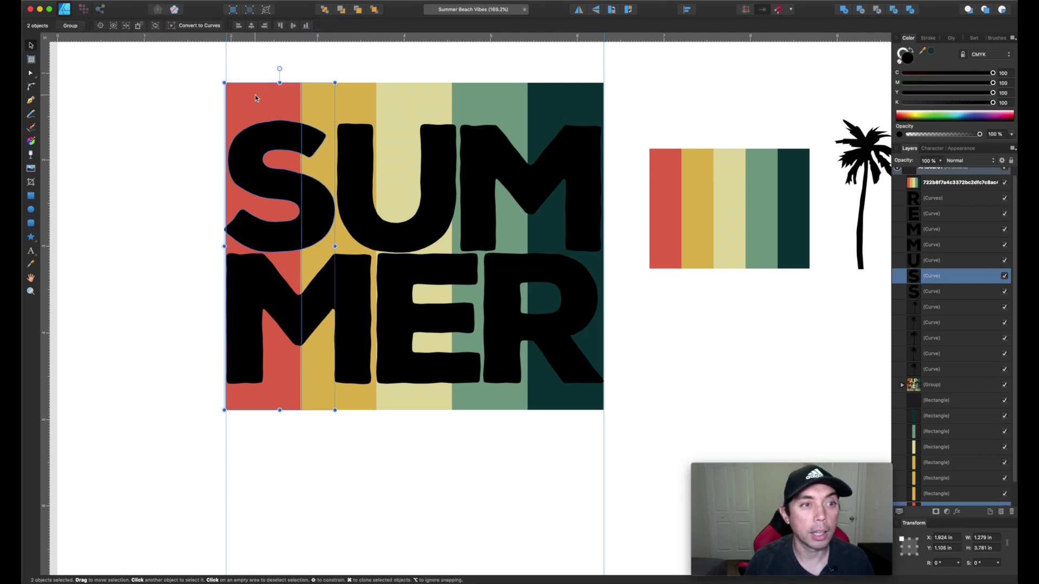
{"action": "left_click", "coordinate": [878, 10]}
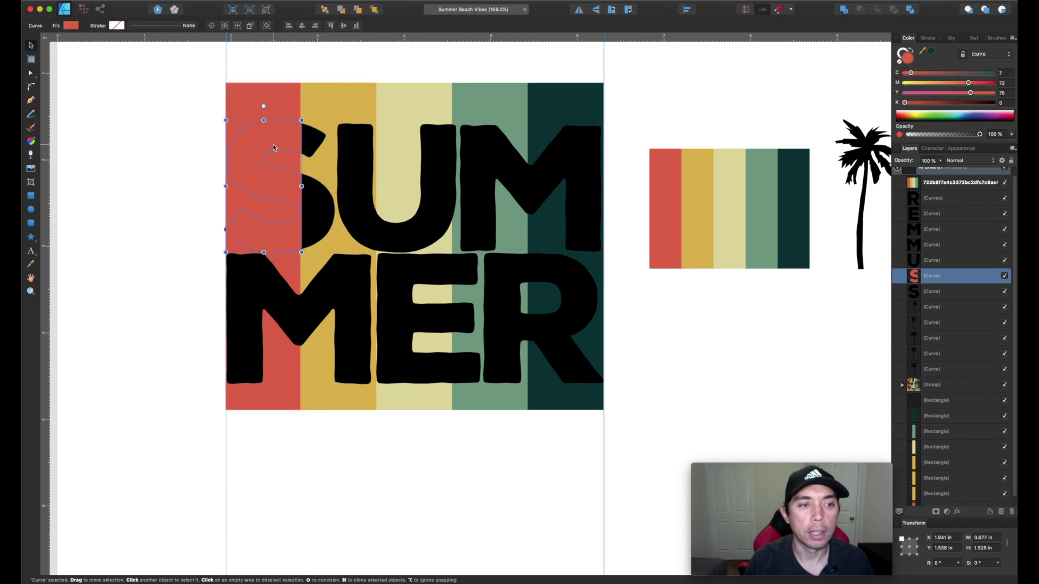
Intersect the remaining black S with a gold stripe copy to create the gold part of the letter.
{"action": "left_click", "coordinate": [324, 114]}
{"action": "left_click", "coordinate": [310, 138]}
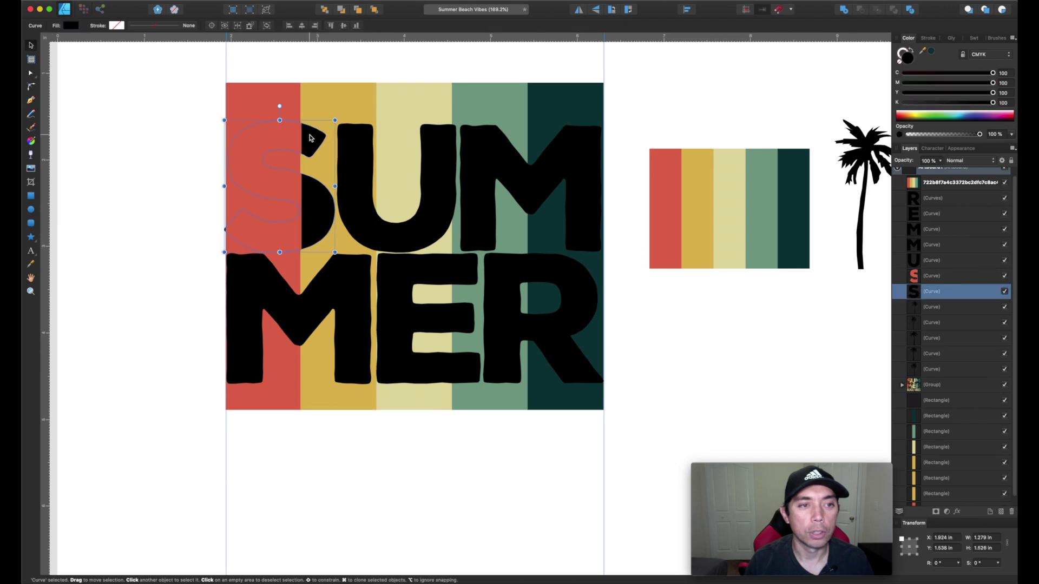
{"action": "left_click", "coordinate": [320, 100], "text": "shift"}
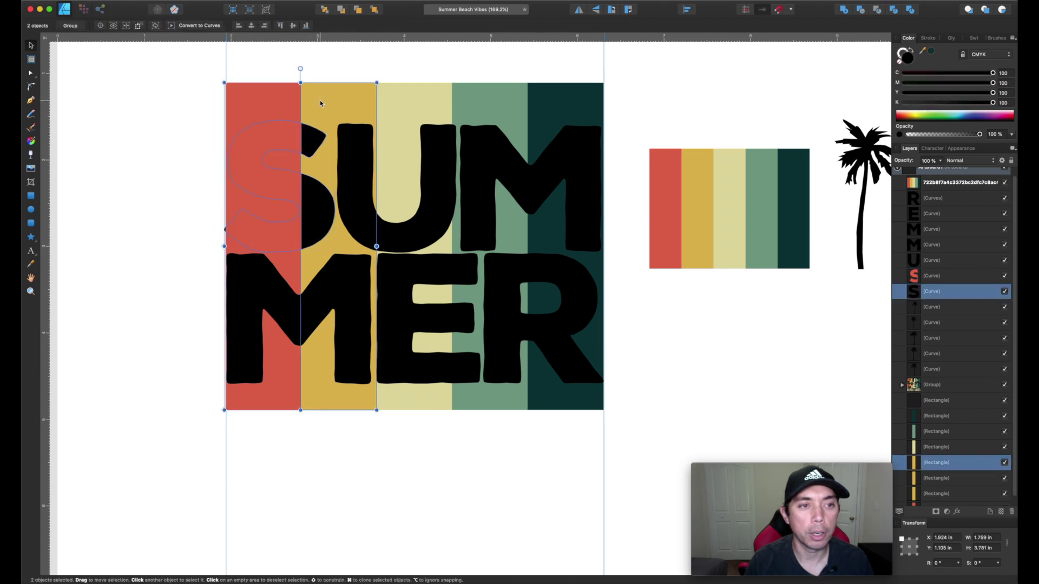
{"action": "left_click", "coordinate": [878, 10]}
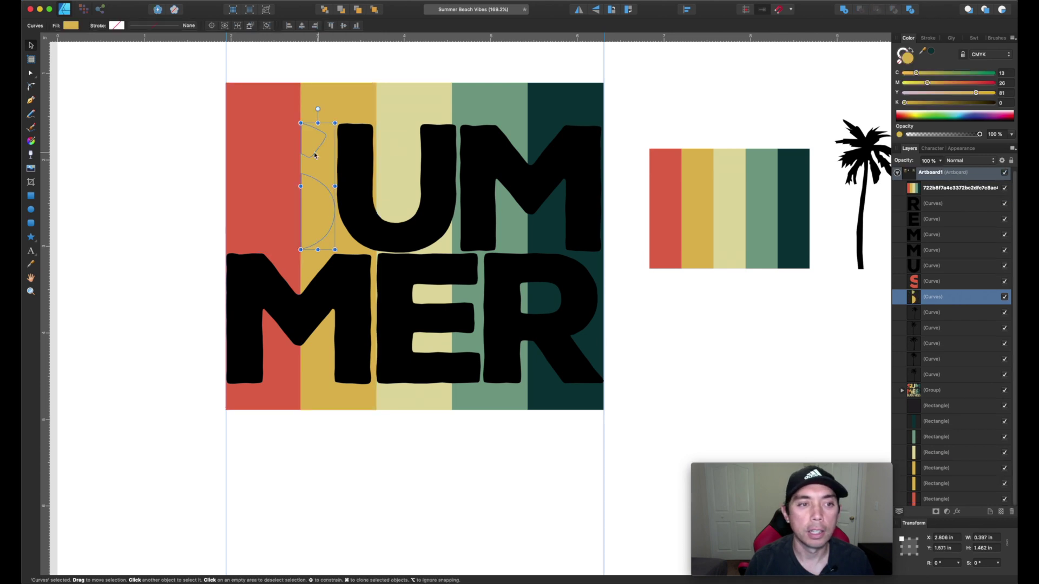
Shorten the remaining red stripe from above to about 1.79 in high so it starts at the top of the MER row.
{"action": "left_click", "coordinate": [325, 79]}
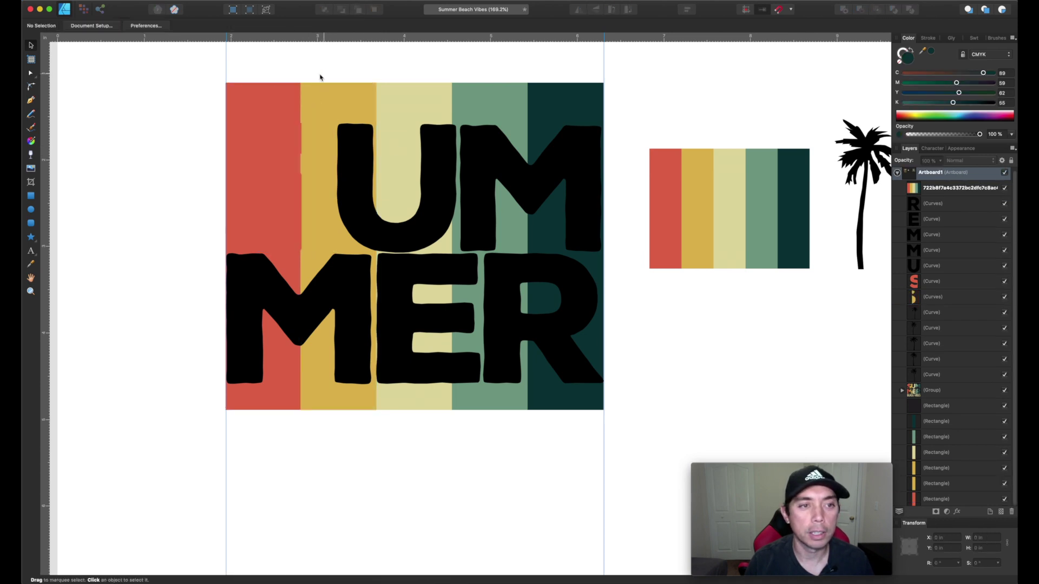
{"action": "left_click", "coordinate": [260, 92]}
{"action": "left_click_drag", "start_coordinate": [264, 83], "coordinate": [263, 256]}
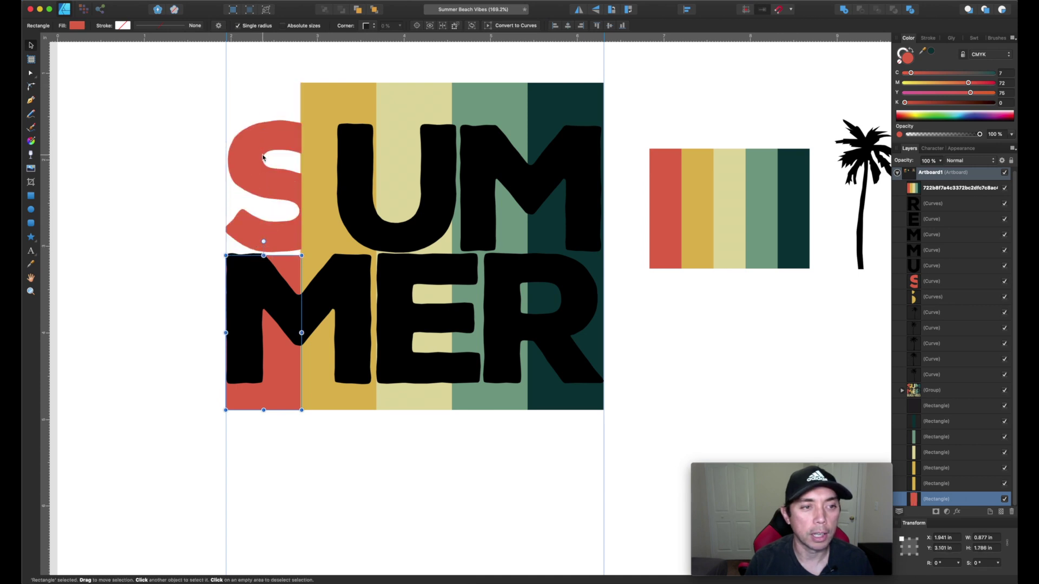
Duplicate the black letter U twice in place.
{"action": "left_click", "coordinate": [315, 143]}
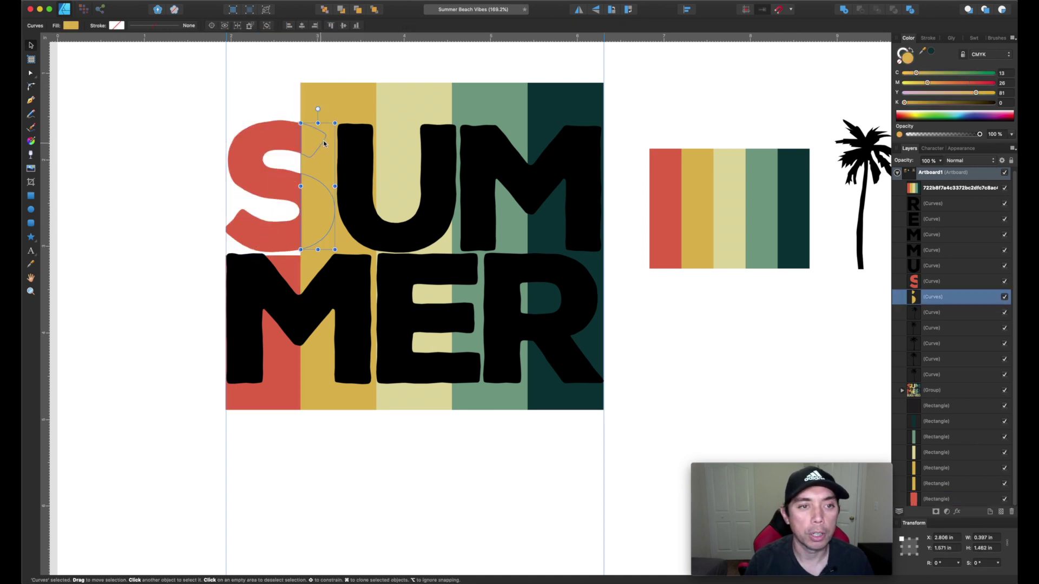
{"action": "left_click", "coordinate": [366, 134]}
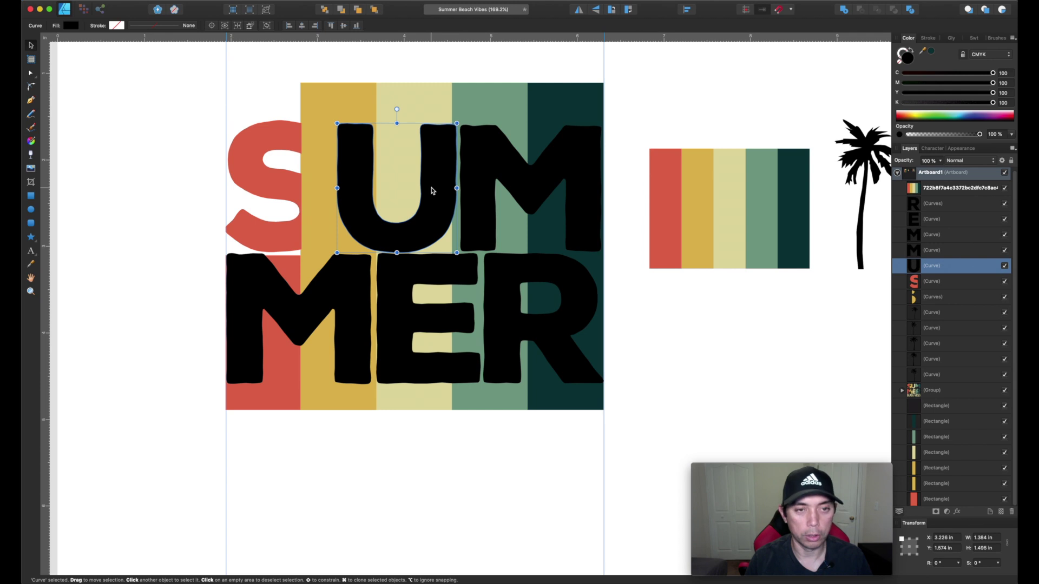
{"action": "key", "text": "super+j"}
{"action": "key", "text": "super+j"}
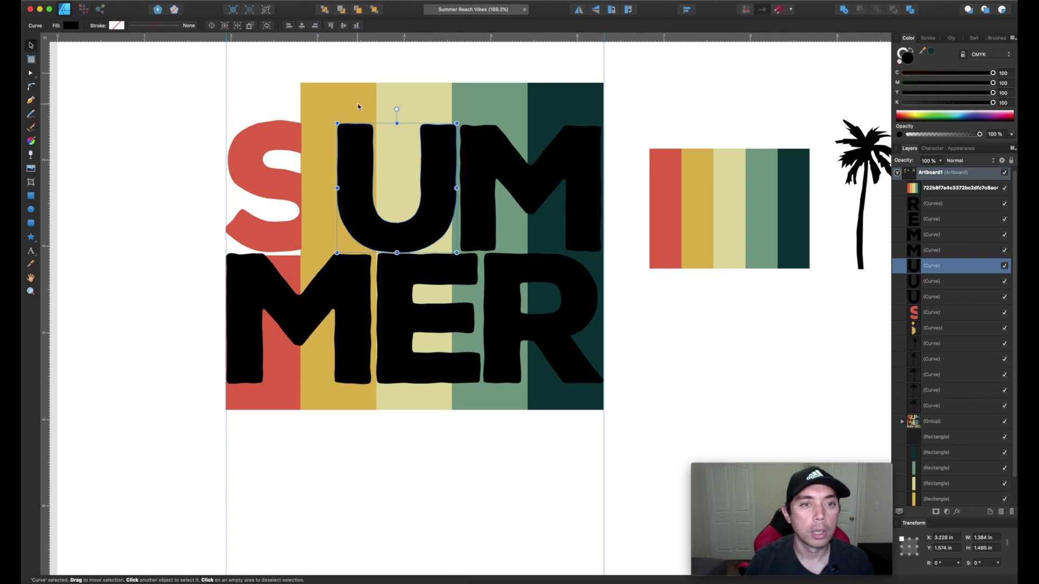
Intersect the upper copy of the letter U with a gold stripe copy to create the gold part of the letter.
{"action": "left_click", "coordinate": [358, 106], "text": "shift"}
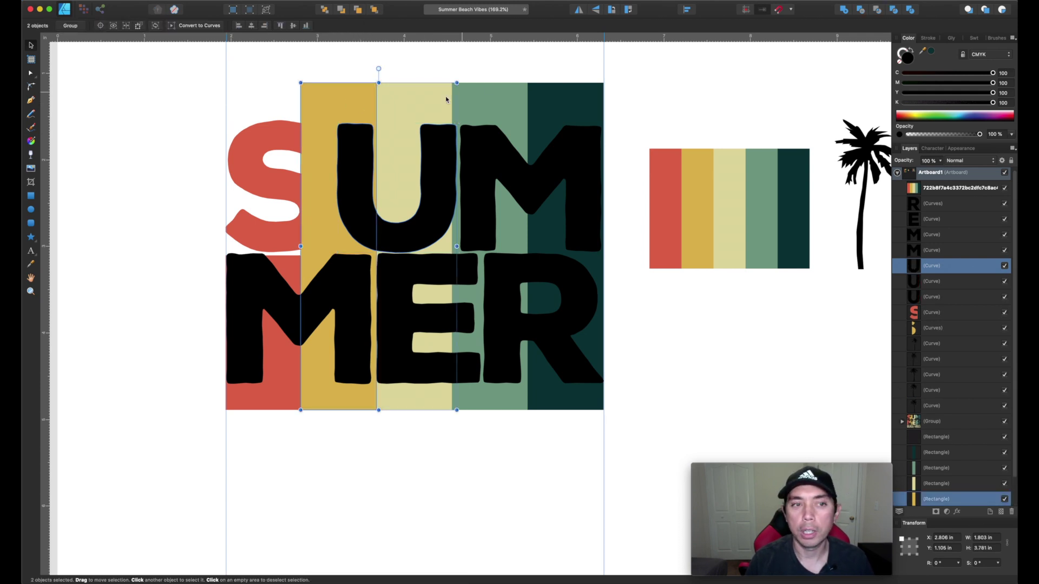
{"action": "left_click", "coordinate": [356, 127]}
{"action": "left_click", "coordinate": [349, 101], "text": "shift"}
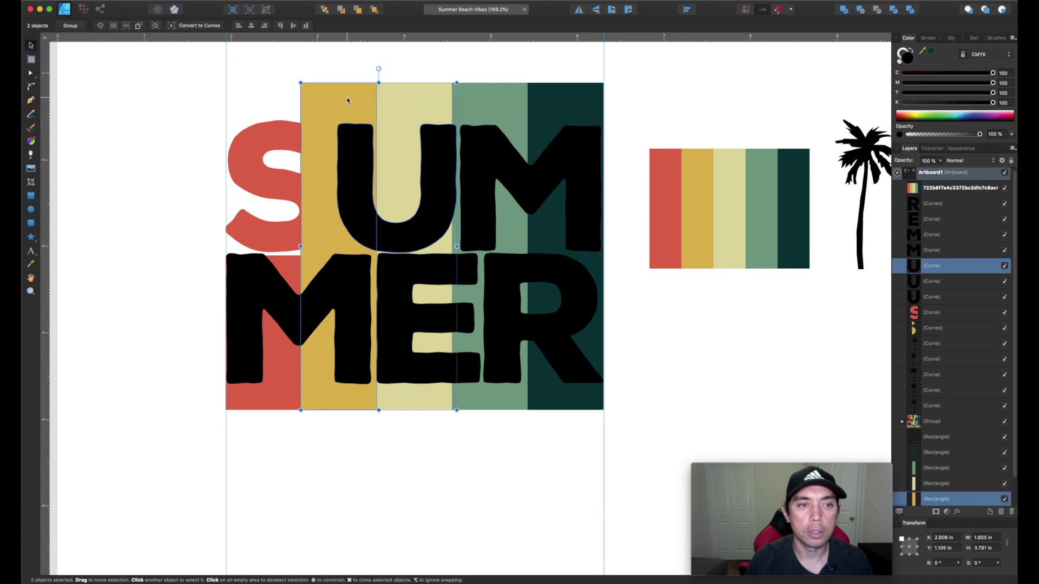
{"action": "left_click", "coordinate": [877, 9]}
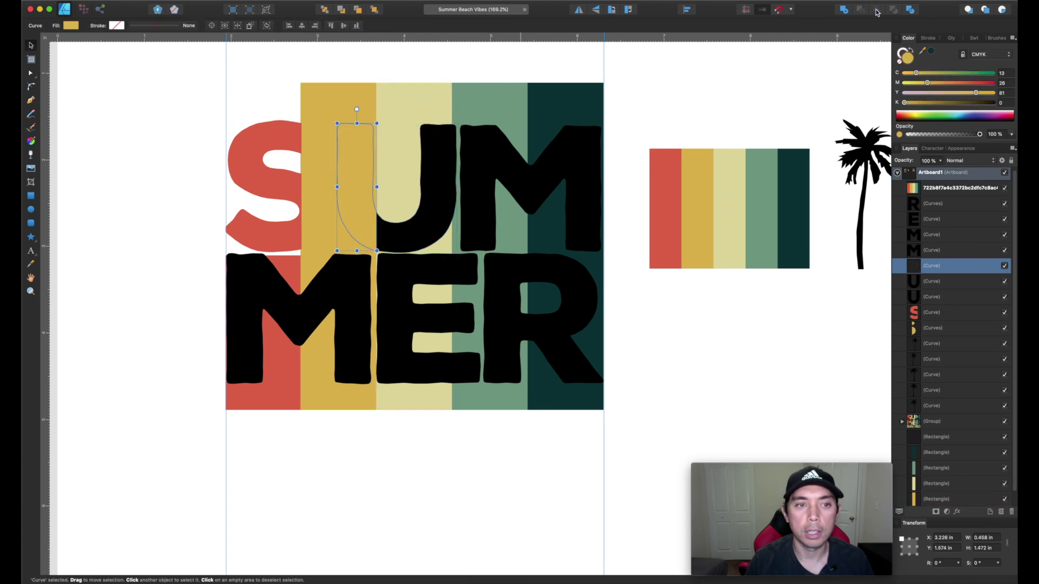
Shorten the remaining gold stripe from above to about 1.80 in high so it starts at the top of the MER row.
{"action": "left_click", "coordinate": [329, 95]}
{"action": "left_click_drag", "start_coordinate": [339, 83], "coordinate": [339, 255]}
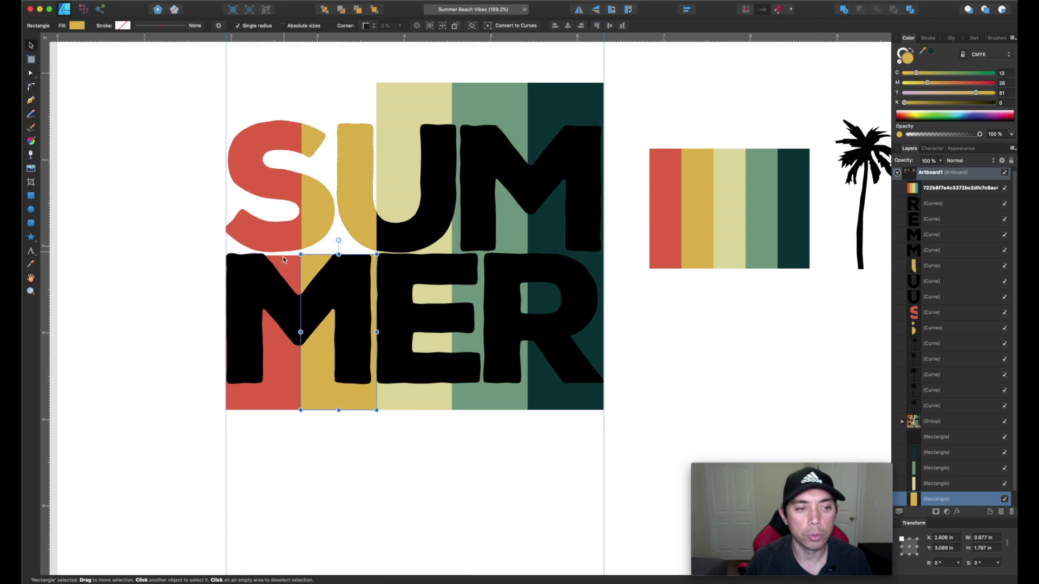
{"action": "left_click", "coordinate": [291, 271]}
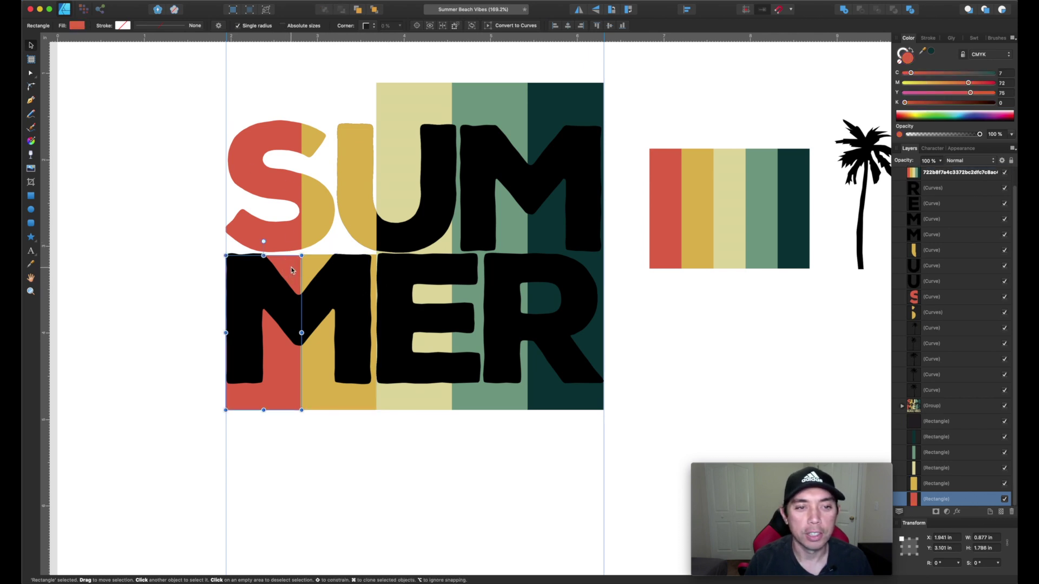
Intersect copies of U, E, R and the upper M with the cream and green stripes to create their cream and green parts.
{"action": "left_click", "coordinate": [400, 103]}
{"action": "key", "text": "super+bracketright"}
{"action": "key", "text": "super+bracketright"}
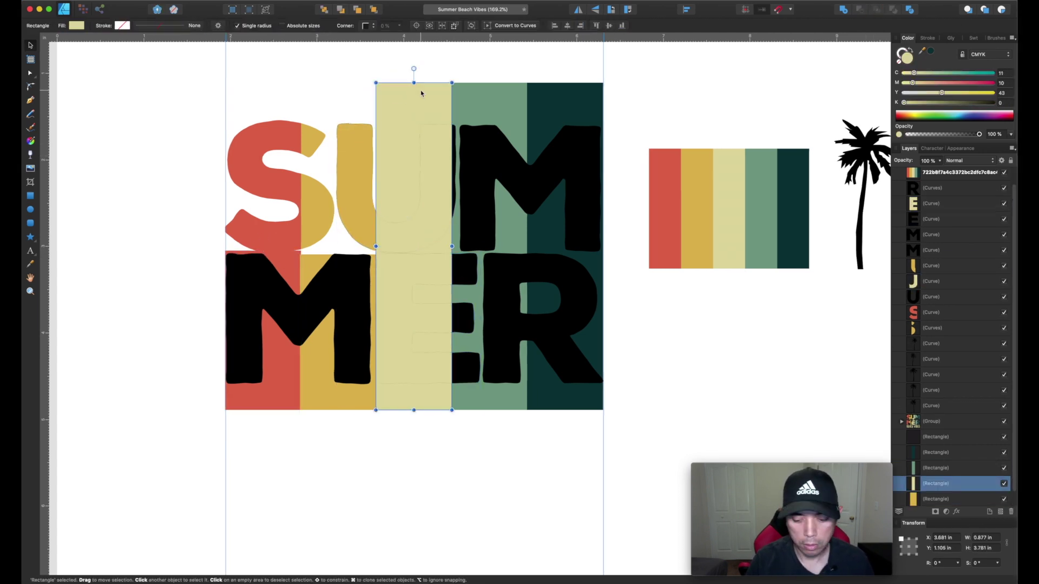
{"action": "left_click", "coordinate": [877, 11]}
{"action": "left_click", "coordinate": [498, 296]}
{"action": "left_click", "coordinate": [877, 11]}
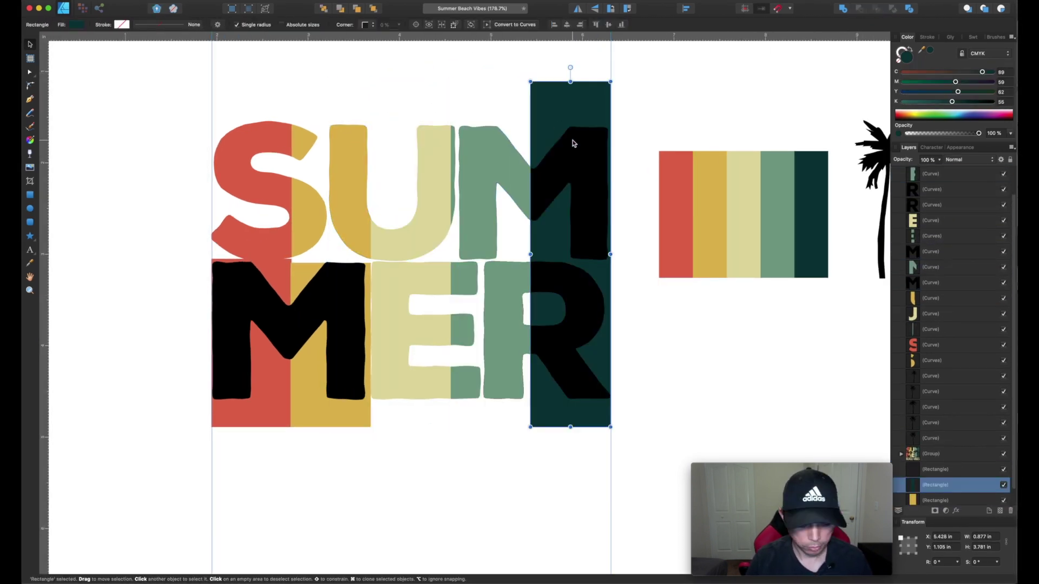
Intersect the remaining black letters with the red, gold and dark teal stripes to finish both letters M and the R.
{"action": "left_click", "coordinate": [342, 329]}
{"action": "left_click", "coordinate": [330, 414], "text": "shift"}
{"action": "left_click", "coordinate": [877, 10]}
{"action": "left_click", "coordinate": [405, 94]}
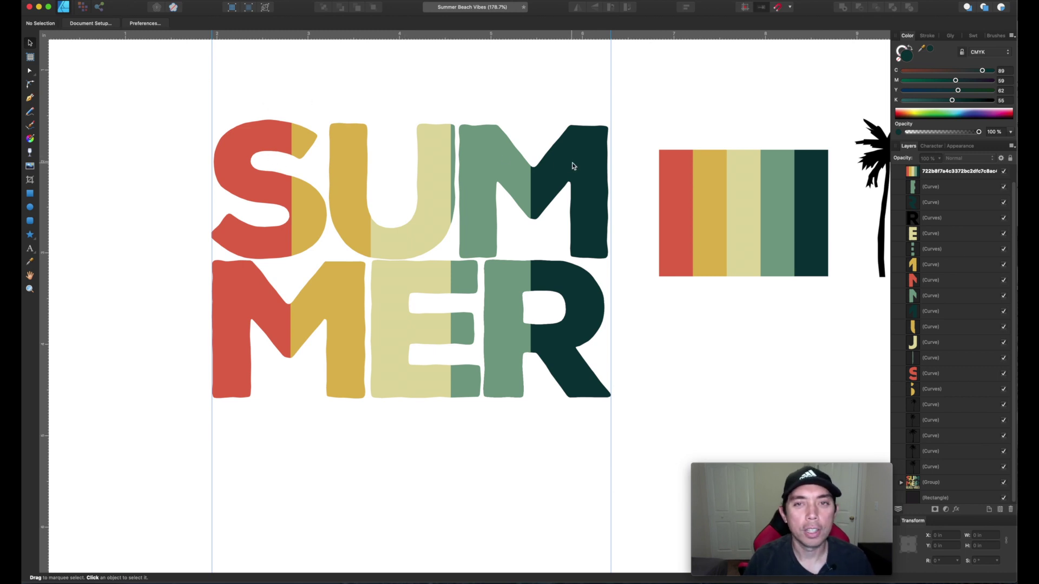
Examine the palm tree silhouettes and the curve nodes of the leftmost palm.
{"action": "key", "text": "super+0"}
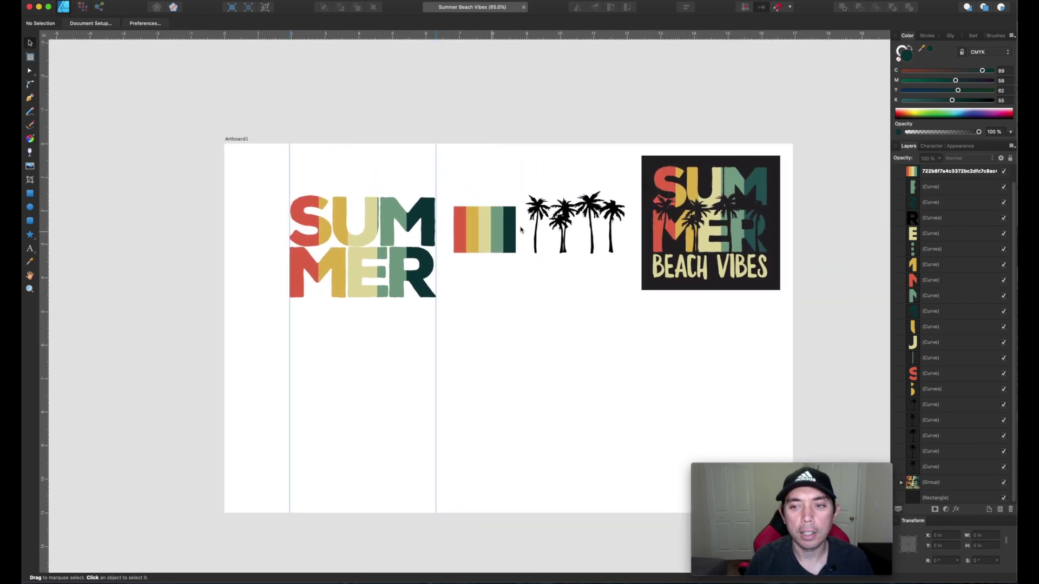
{"action": "scroll", "coordinate": [750, 199], "scroll_direction": "left", "scroll_amount": 2}
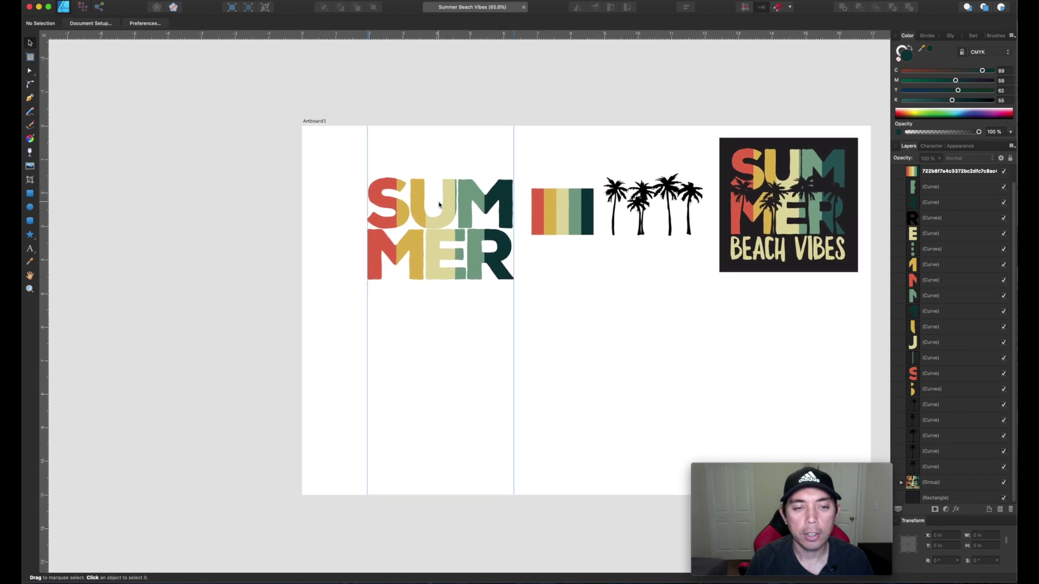
{"action": "scroll", "coordinate": [439, 204], "scroll_direction": "up", "scroll_amount": 5}
{"action": "scroll", "coordinate": [439, 205], "scroll_direction": "right", "scroll_amount": 4}
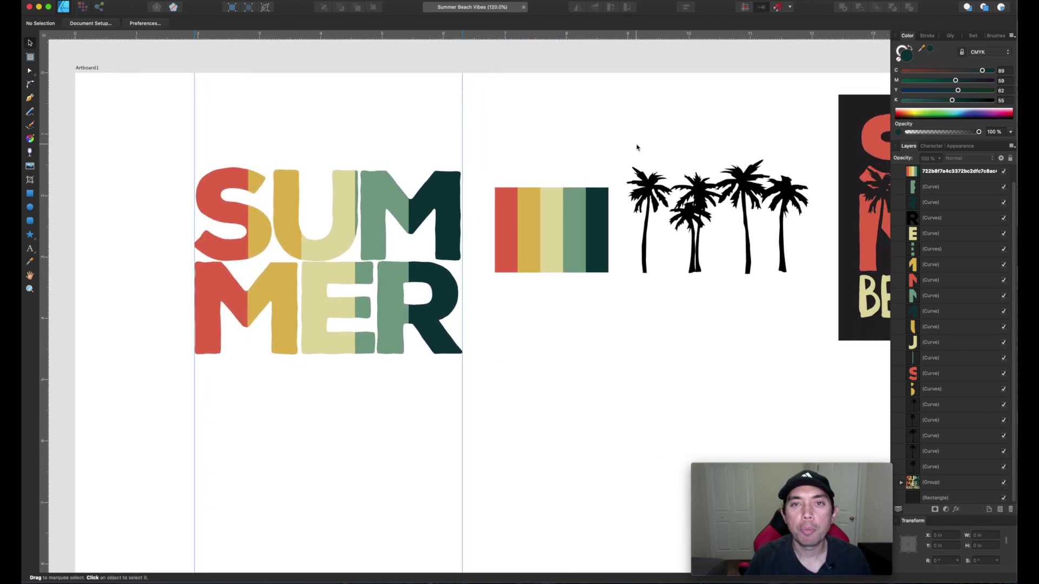
{"action": "scroll", "coordinate": [700, 166], "scroll_direction": "right", "scroll_amount": 2}
{"action": "scroll", "coordinate": [700, 166], "scroll_direction": "down", "scroll_amount": 1}
{"action": "left_click_drag", "start_coordinate": [585, 128], "coordinate": [779, 295]}
{"action": "scroll", "coordinate": [704, 216], "scroll_direction": "up", "scroll_amount": 5}
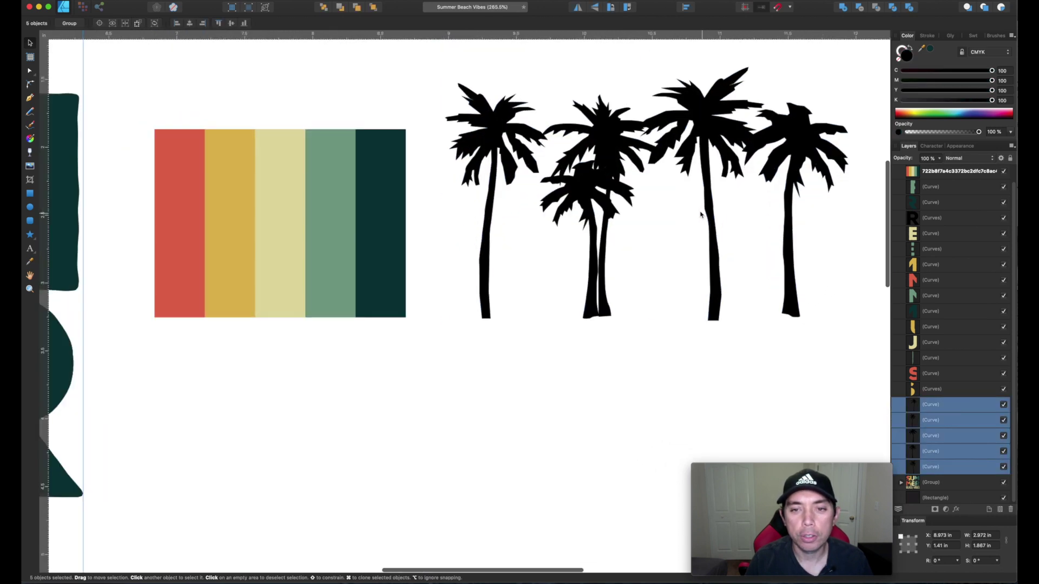
{"action": "key", "text": "a"}
{"action": "left_click", "coordinate": [626, 149]}
{"action": "left_click", "coordinate": [493, 163]}
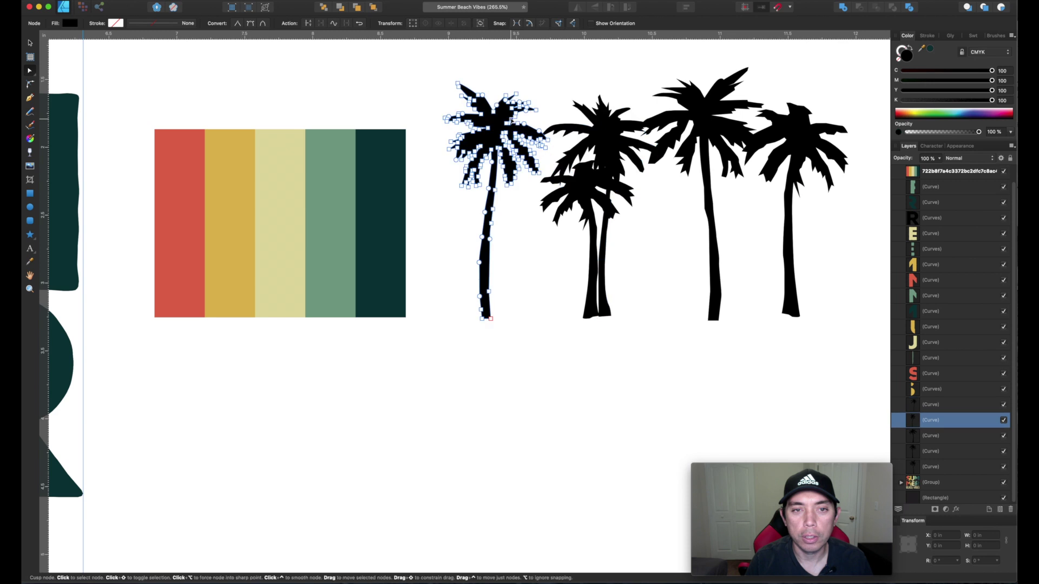
{"action": "left_click", "coordinate": [31, 46]}
{"action": "left_click", "coordinate": [211, 85]}
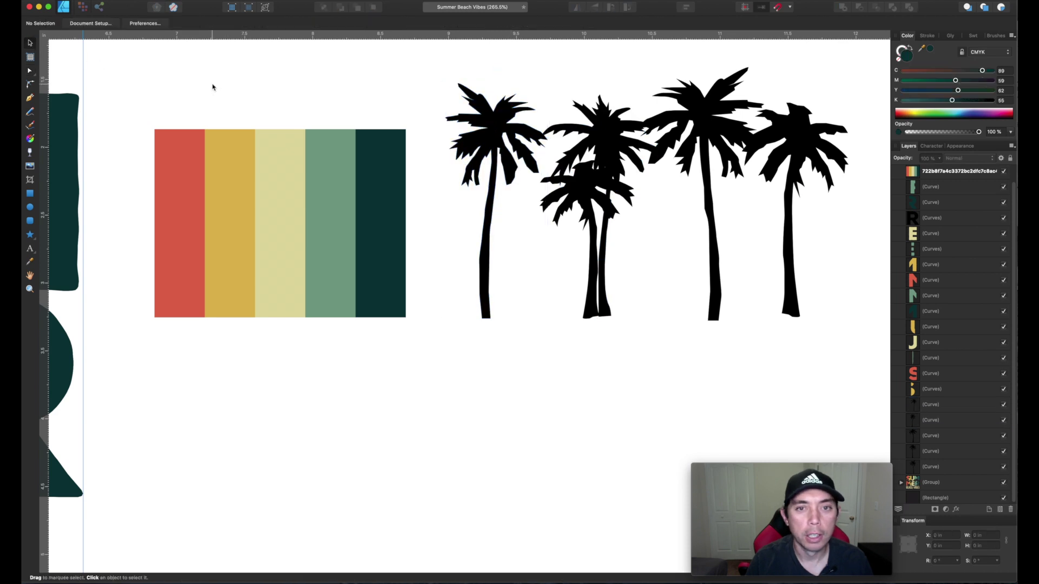
Move all five palm trees onto the lettering, starting at its left edge with the trunks standing on the MER baseline.
{"action": "scroll", "coordinate": [211, 85], "scroll_direction": "down", "scroll_amount": 4}
{"action": "scroll", "coordinate": [212, 87], "scroll_direction": "left", "scroll_amount": 6}
{"action": "scroll", "coordinate": [212, 87], "scroll_direction": "up", "scroll_amount": 1}
{"action": "scroll", "coordinate": [213, 86], "scroll_direction": "up", "scroll_amount": 1}
{"action": "scroll", "coordinate": [212, 86], "scroll_direction": "right", "scroll_amount": 2}
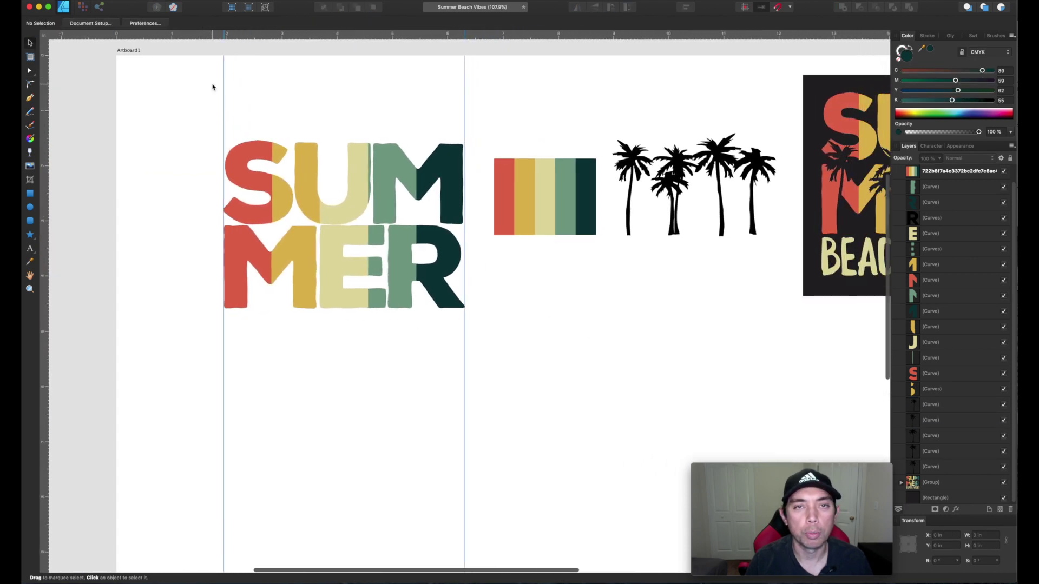
{"action": "scroll", "coordinate": [213, 87], "scroll_direction": "up", "scroll_amount": 2}
{"action": "scroll", "coordinate": [212, 85], "scroll_direction": "right", "scroll_amount": 1}
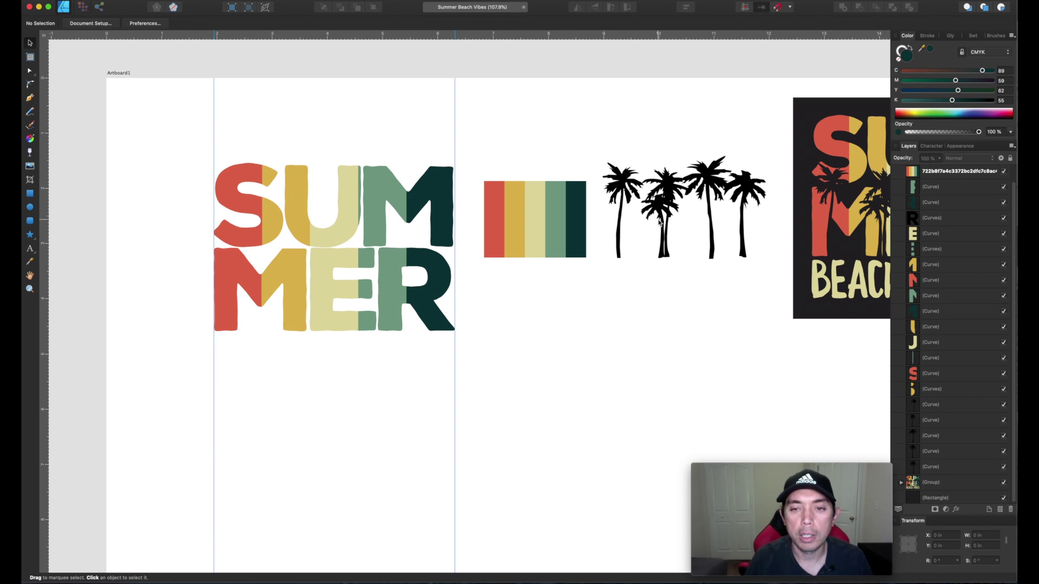
{"action": "scroll", "coordinate": [659, 221], "scroll_direction": "up", "scroll_amount": 5}
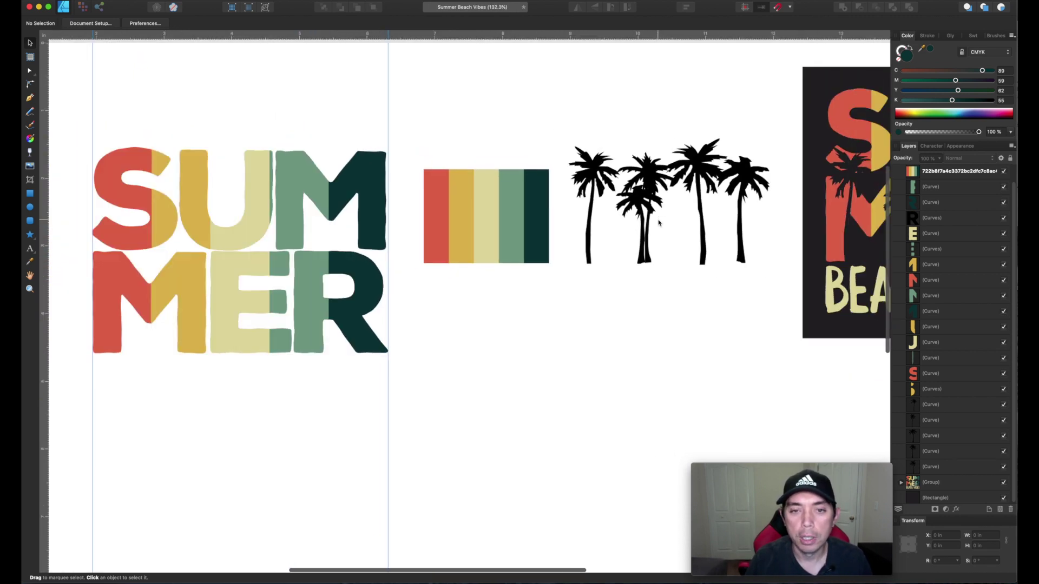
{"action": "left_click_drag", "start_coordinate": [565, 119], "coordinate": [772, 297]}
{"action": "scroll", "coordinate": [772, 297], "scroll_direction": "left", "scroll_amount": 5}
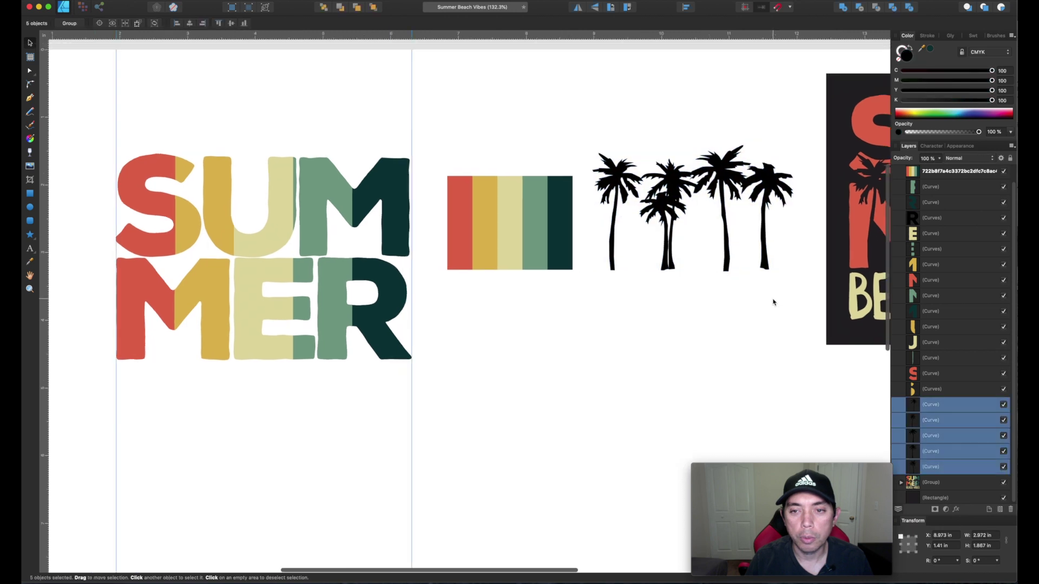
{"action": "left_click_drag", "start_coordinate": [813, 259], "coordinate": [333, 347]}
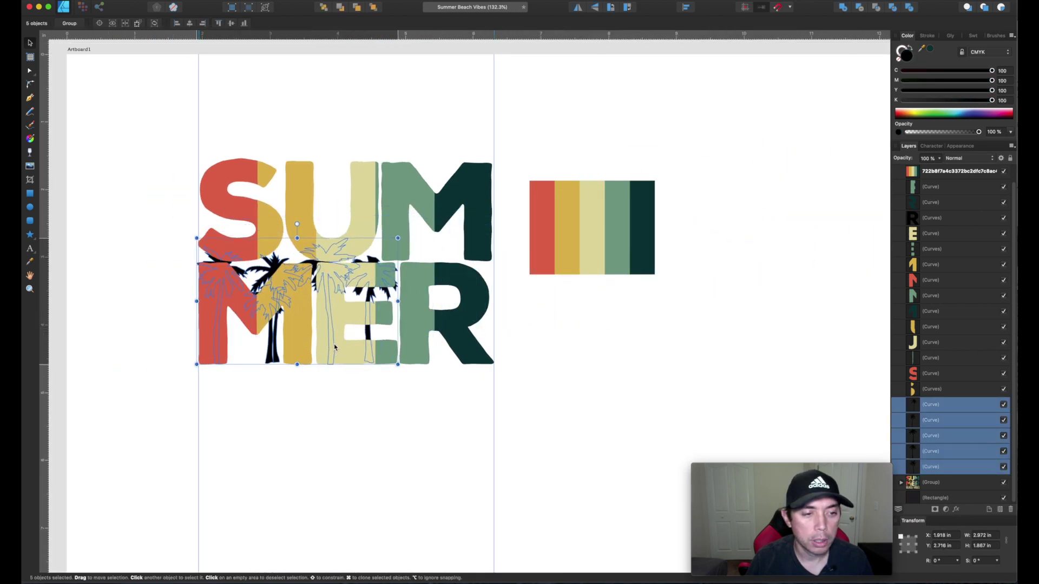
Enlarge the palm trees proportionally to about 4.32 by 2.71 in to span the lettering, and bring them to the front.
{"action": "left_click_drag", "start_coordinate": [398, 238], "coordinate": [512, 219]}
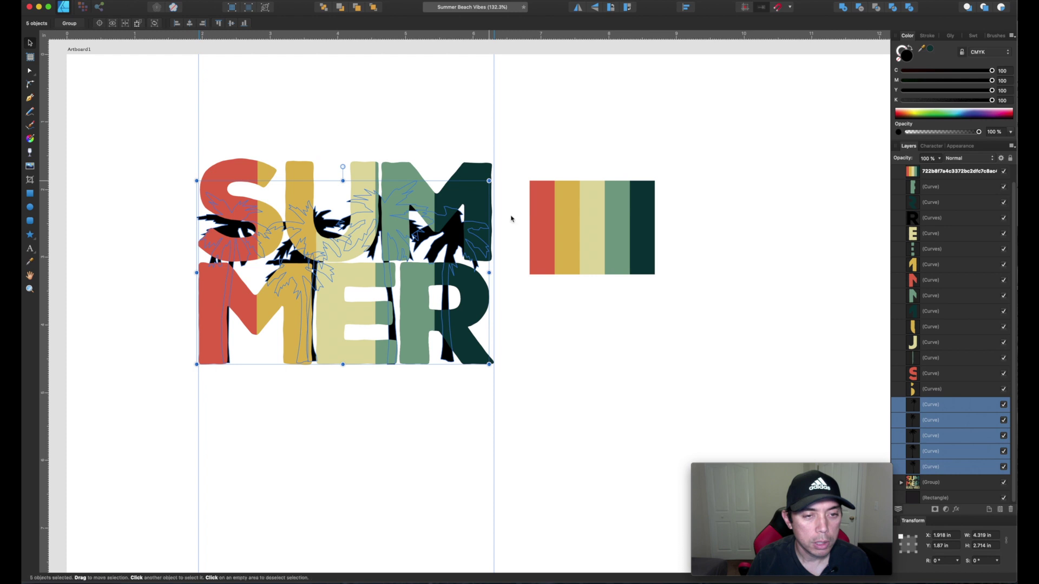
{"action": "left_click", "coordinate": [358, 8]}
{"action": "left_click", "coordinate": [336, 98]}
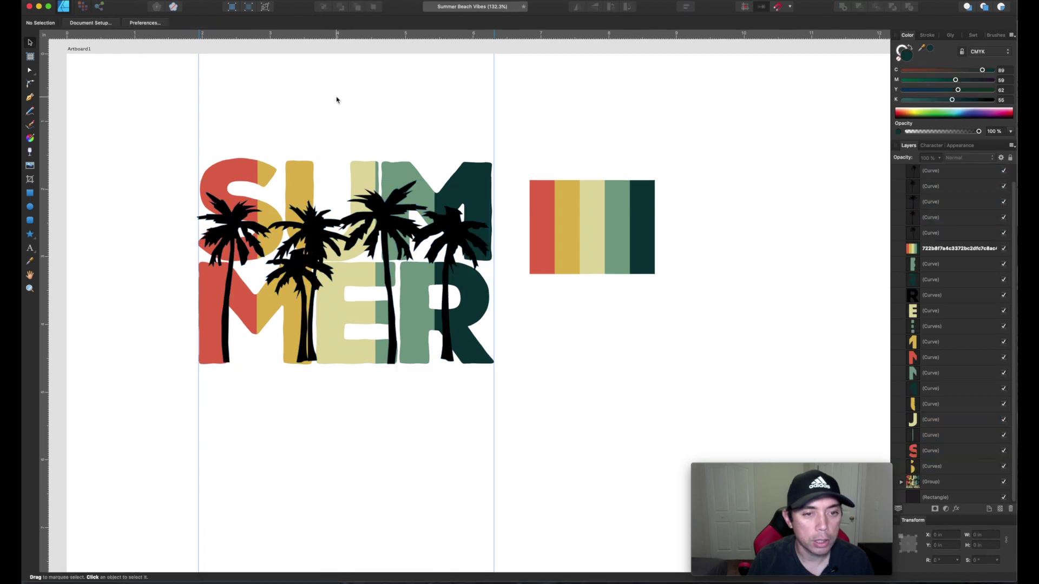
Shift the leftmost palm tree slightly down to about X 1.91 in, Y 2.09 in so its trunk reaches below the M.
{"action": "scroll", "coordinate": [336, 97], "scroll_direction": "left", "scroll_amount": 3}
{"action": "scroll", "coordinate": [336, 97], "scroll_direction": "down", "scroll_amount": 5}
{"action": "scroll", "coordinate": [336, 98], "scroll_direction": "up", "scroll_amount": 5}
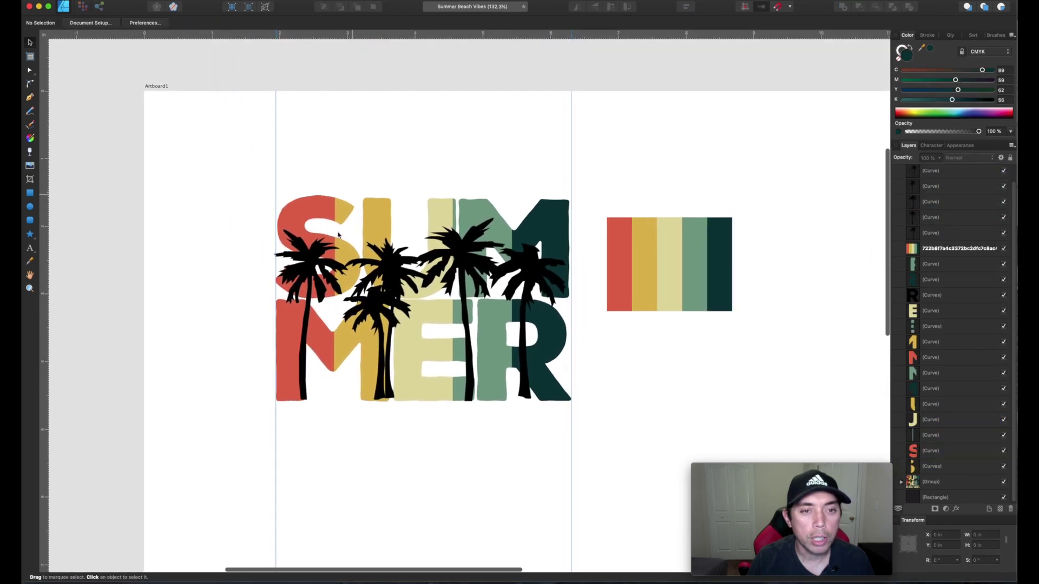
{"action": "left_click", "coordinate": [306, 304]}
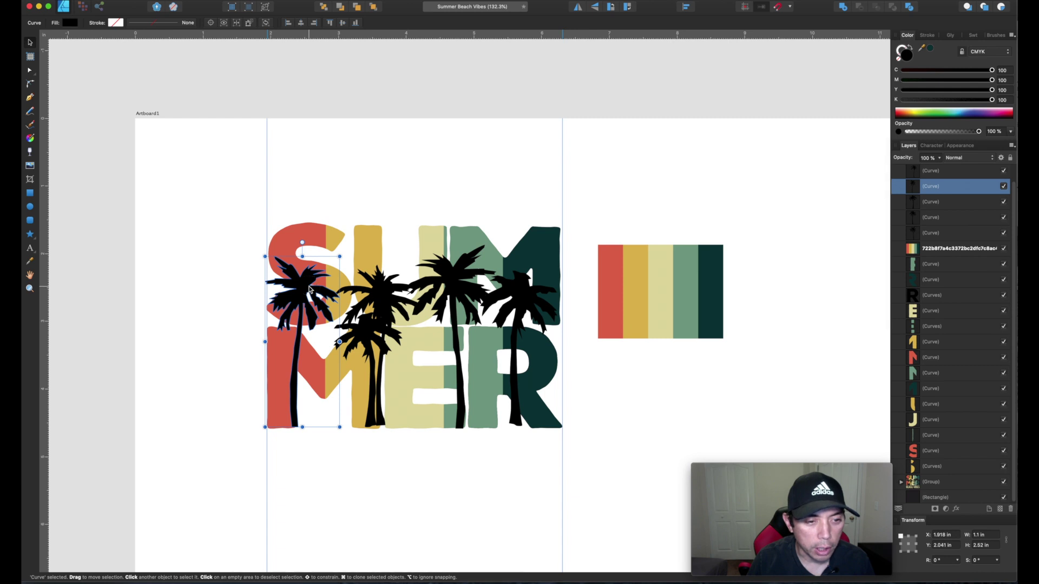
{"action": "left_click_drag", "start_coordinate": [310, 288], "coordinate": [300, 288]}
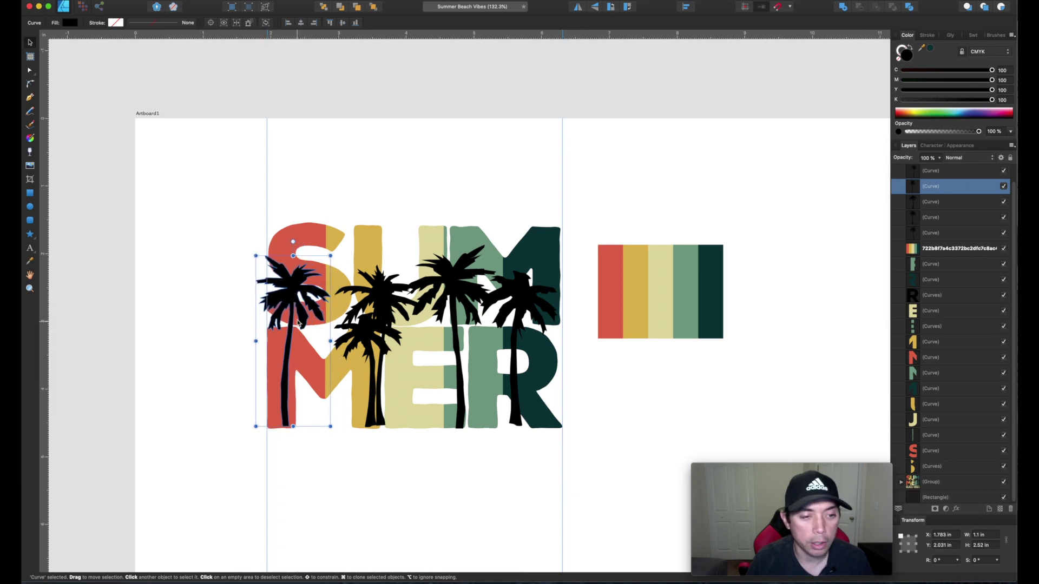
{"action": "left_click_drag", "start_coordinate": [298, 323], "coordinate": [307, 328]}
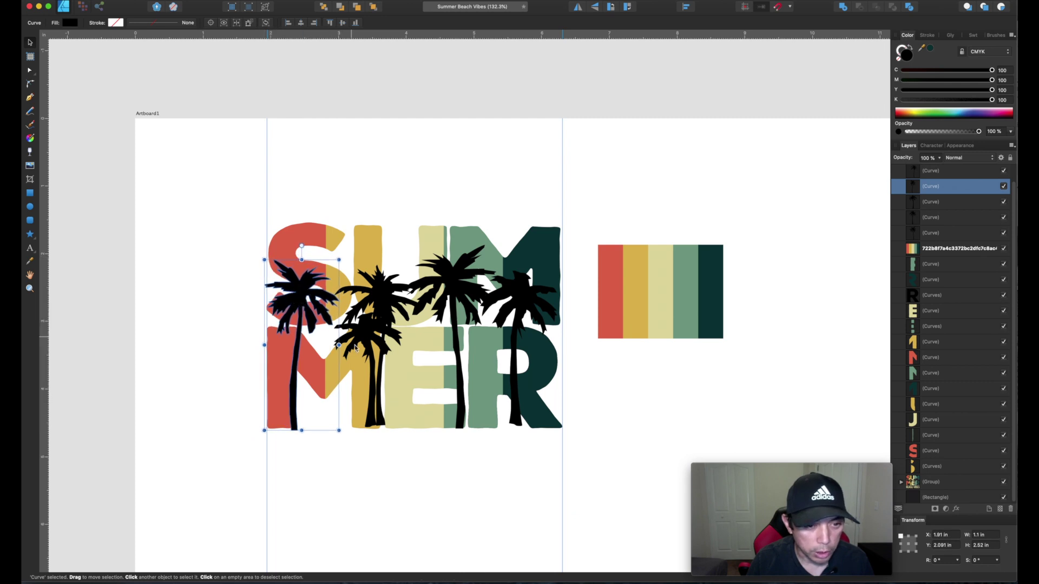
Move the two overlapping palm trees together slightly right and down to about X 2.98 in, Y 2.20 in.
{"action": "left_click", "coordinate": [373, 377]}
{"action": "left_click", "coordinate": [381, 329], "text": "shift"}
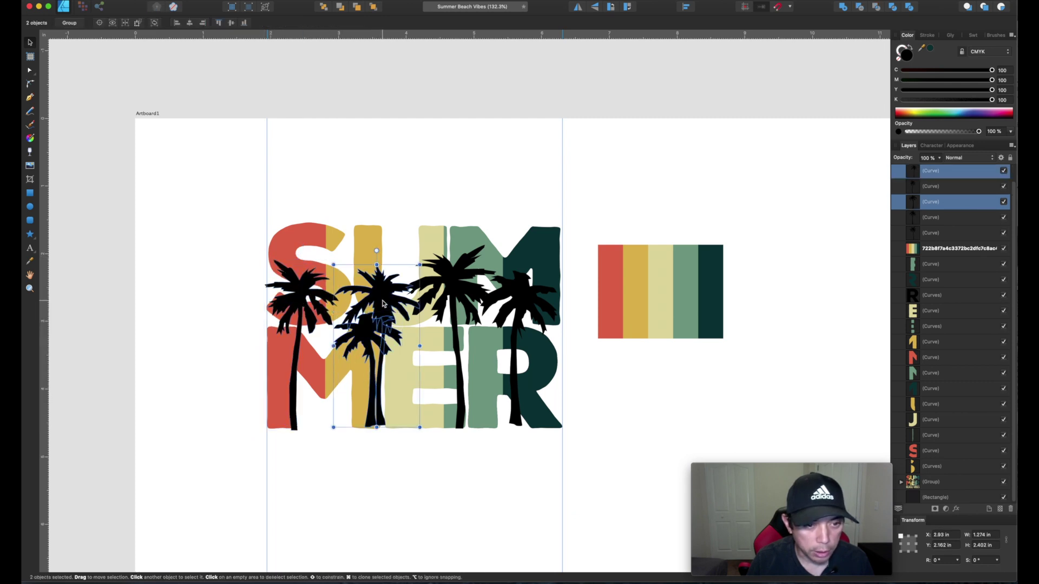
{"action": "left_click_drag", "start_coordinate": [387, 305], "coordinate": [386, 306]}
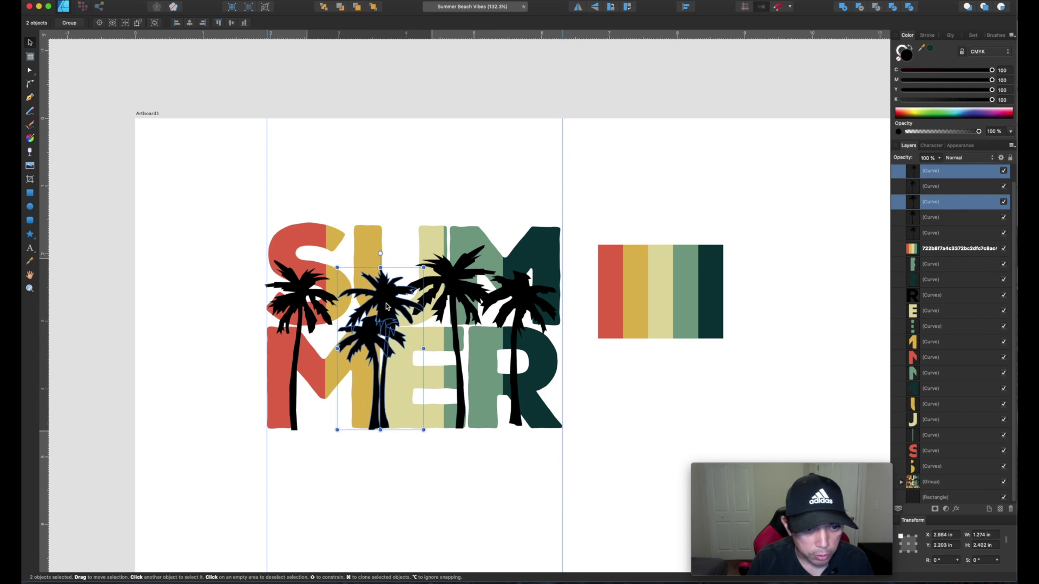
Reposition the two rightmost palm trees slightly farther right and down over the letters E and R.
{"action": "left_click", "coordinate": [431, 436]}
{"action": "left_click", "coordinate": [461, 391]}
{"action": "left_click_drag", "start_coordinate": [460, 389], "coordinate": [529, 388]}
{"action": "left_click", "coordinate": [494, 473]}
{"action": "scroll", "coordinate": [494, 473], "scroll_direction": "down", "scroll_amount": 1}
{"action": "scroll", "coordinate": [497, 477], "scroll_direction": "down", "scroll_amount": 2}
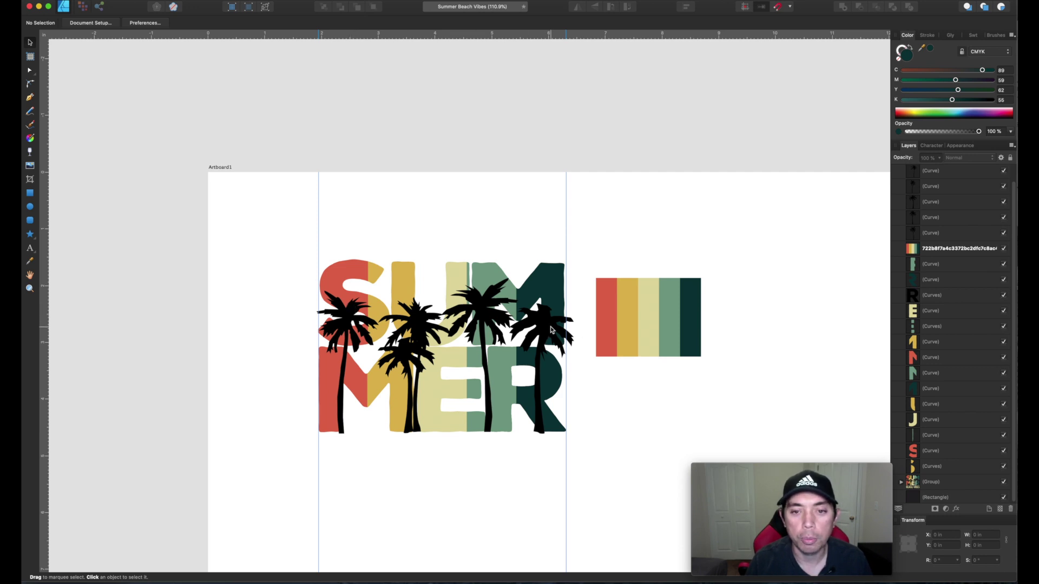
Delete the five-stripe colour palette image beside the lettering.
{"action": "scroll", "coordinate": [551, 329], "scroll_direction": "down", "scroll_amount": 3}
{"action": "scroll", "coordinate": [410, 332], "scroll_direction": "up", "scroll_amount": 3}
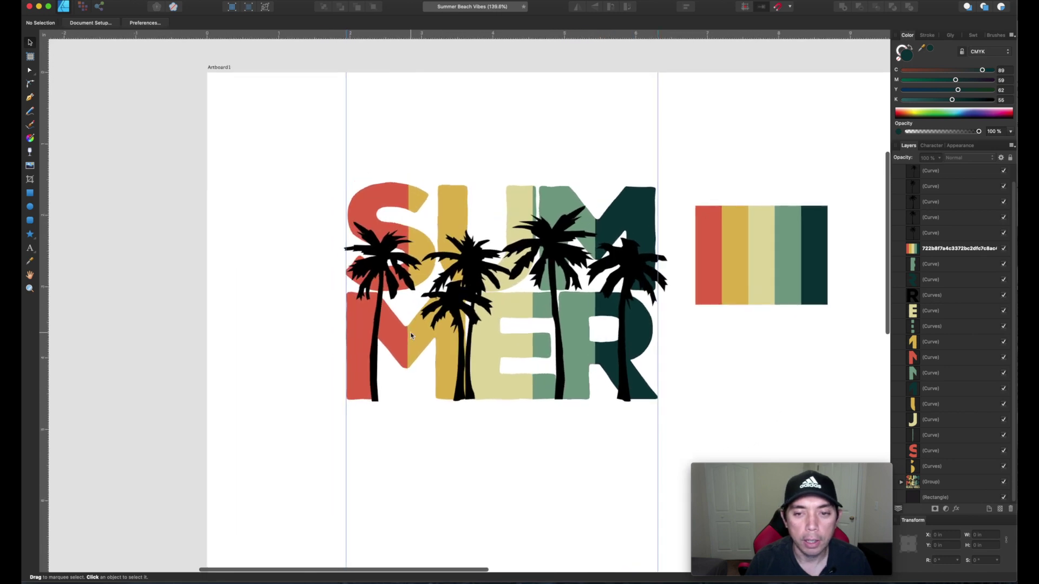
{"action": "left_click", "coordinate": [587, 252]}
{"action": "key", "text": "Delete"}
Duplicate the leftmost palm tree twice in place, giving one copy for each letter piece it overlaps.
{"action": "scroll", "coordinate": [589, 254], "scroll_direction": "up", "scroll_amount": 5}
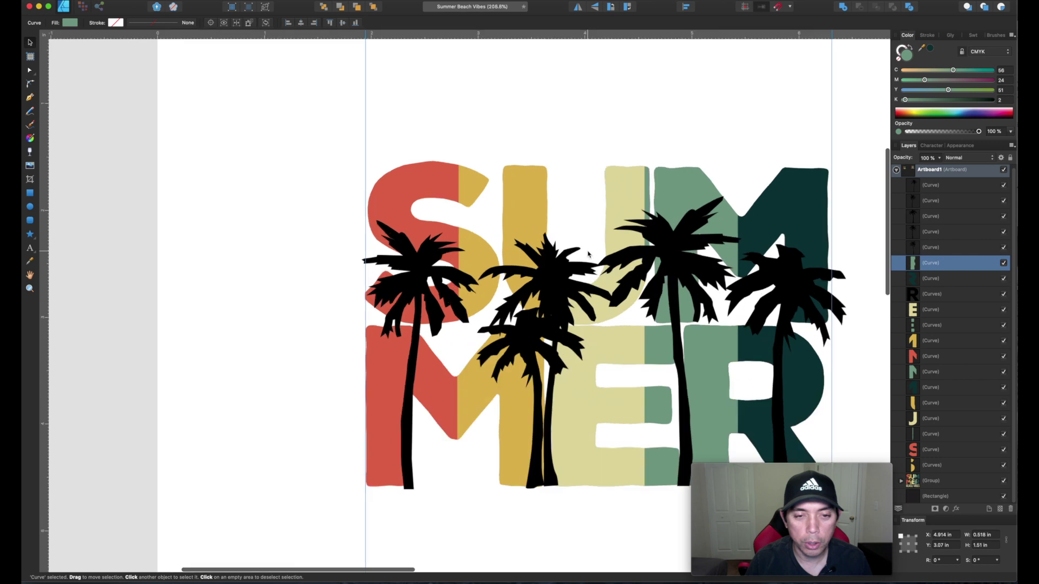
{"action": "scroll", "coordinate": [589, 254], "scroll_direction": "down", "scroll_amount": 2}
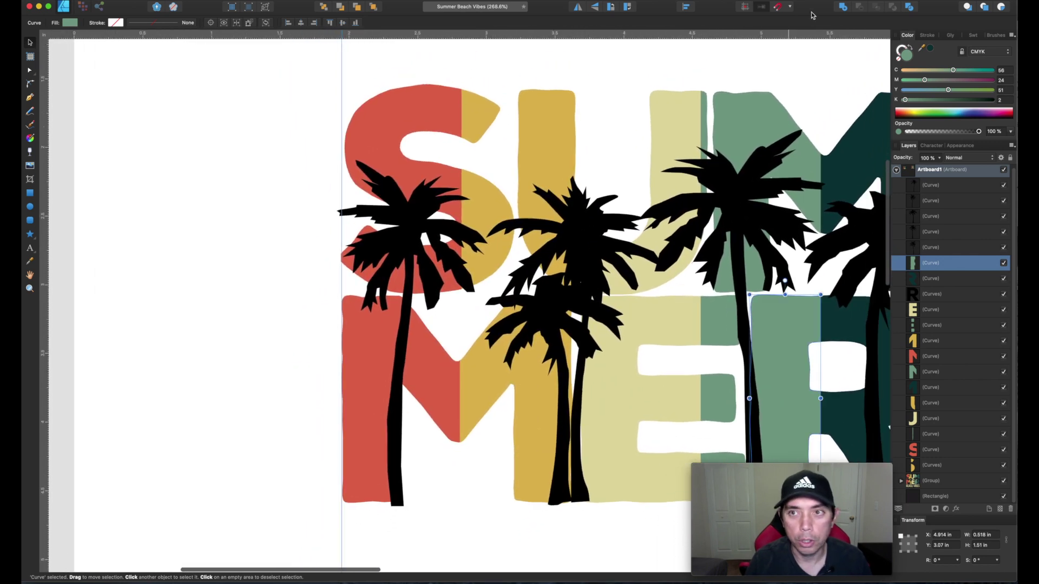
{"action": "left_click", "coordinate": [418, 206]}
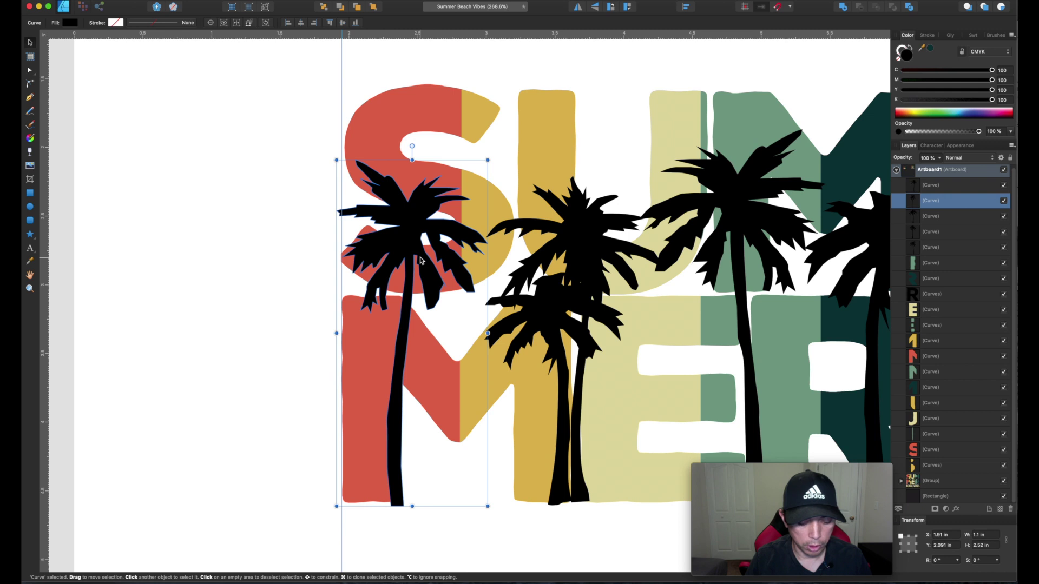
{"action": "key", "text": "super+j"}
{"action": "key", "text": "super+j"}
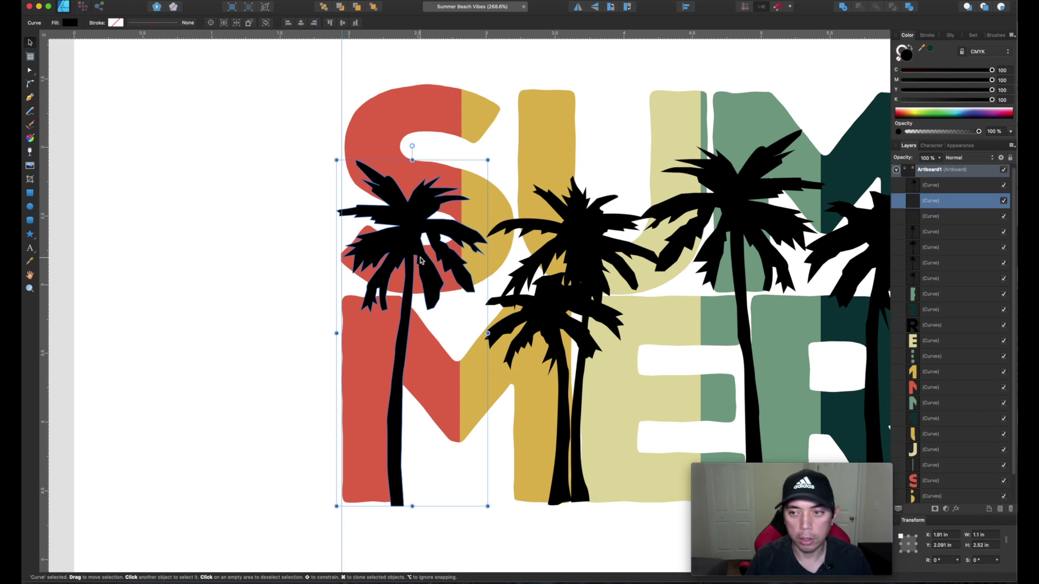
Subtract one leftmost palm tree copy from the red piece of the S.
{"action": "left_click", "coordinate": [273, 157]}
{"action": "left_click", "coordinate": [399, 196]}
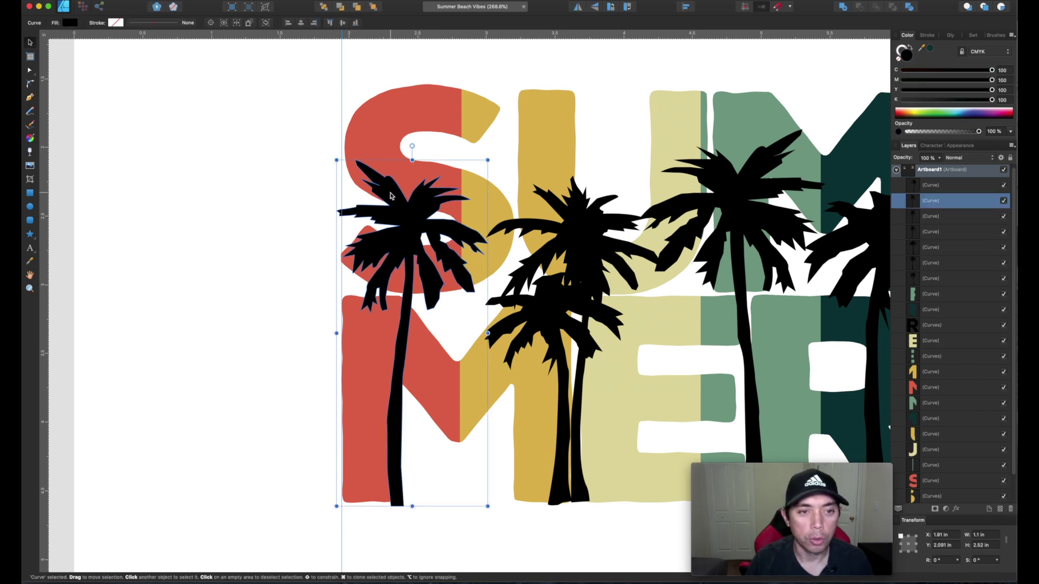
{"action": "left_click", "coordinate": [375, 118], "text": "shift"}
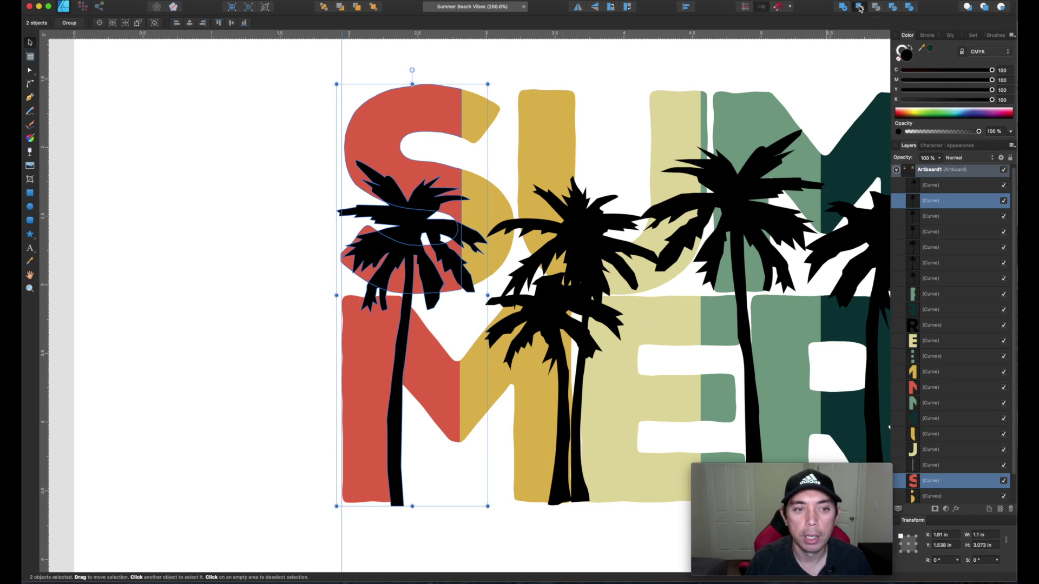
{"action": "left_click", "coordinate": [860, 8]}
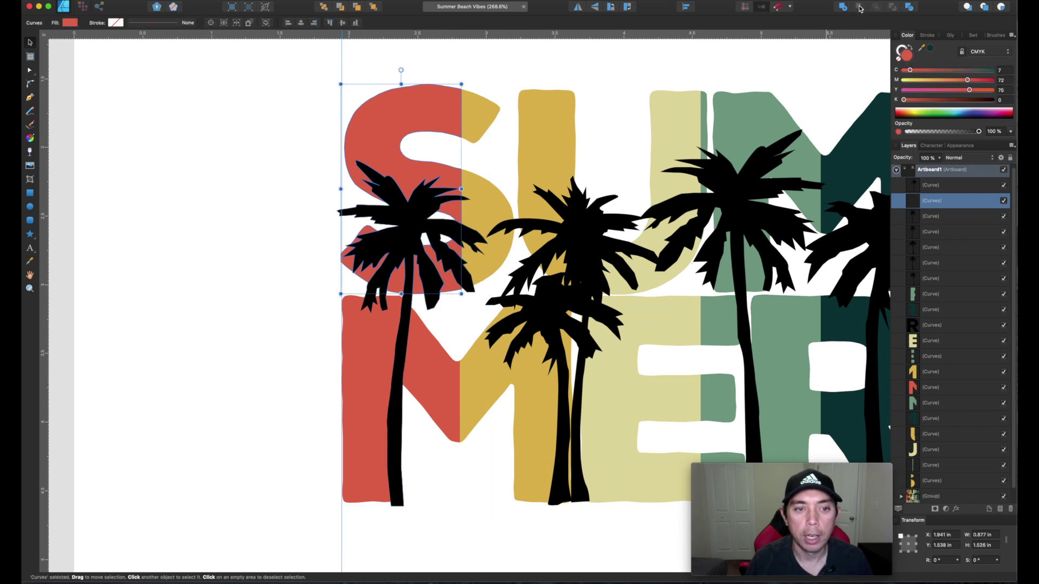
Subtract another leftmost palm tree copy from the yellow piece of the S.
{"action": "left_click", "coordinate": [294, 133]}
{"action": "left_click", "coordinate": [415, 200]}
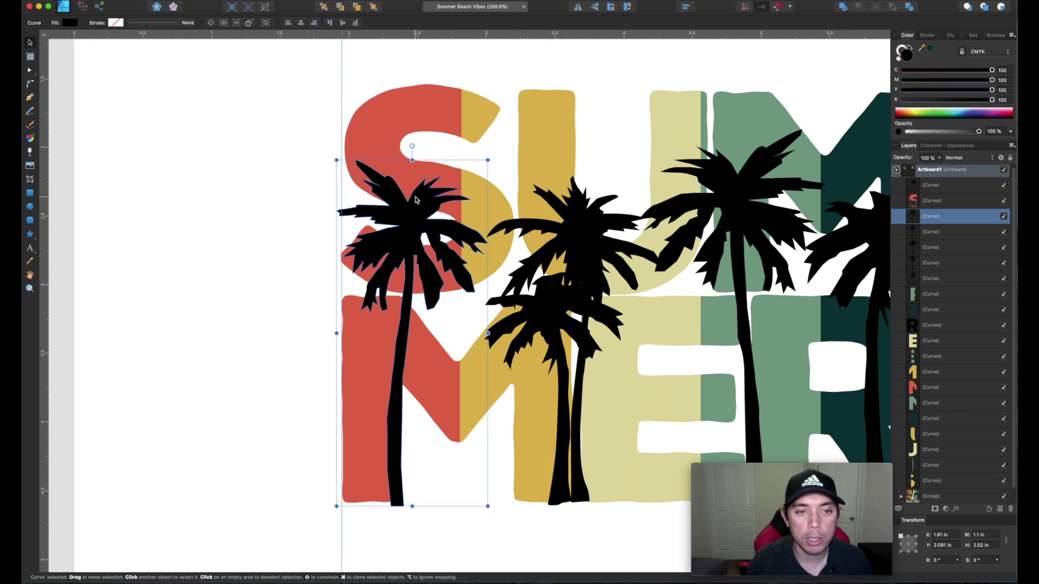
{"action": "left_click", "coordinate": [475, 219], "text": "shift"}
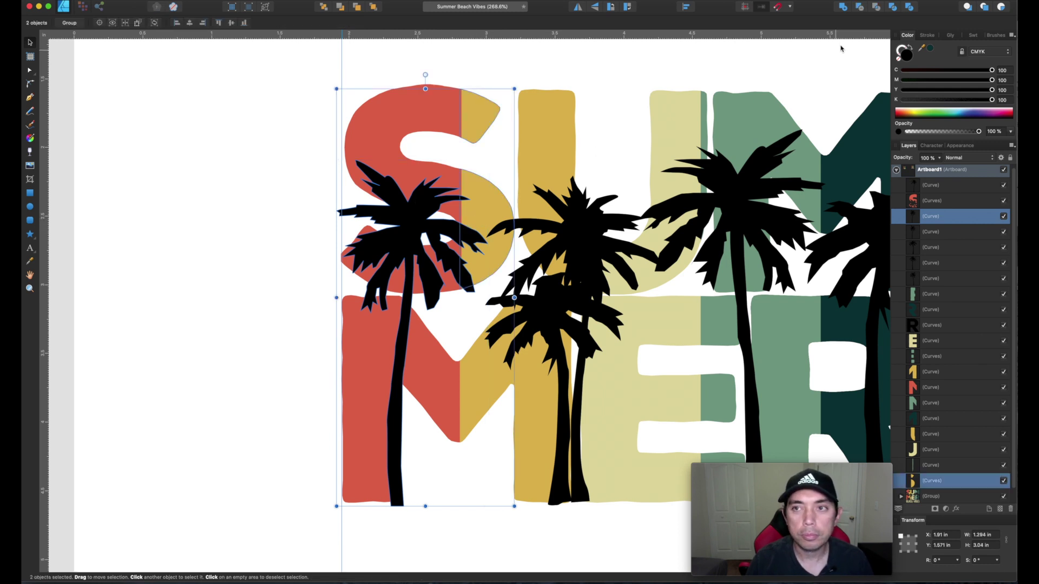
{"action": "left_click", "coordinate": [859, 7]}
Subtract the last leftmost palm tree from the red piece of the lower M and clear the selection.
{"action": "left_click", "coordinate": [404, 244], "text": "shift"}
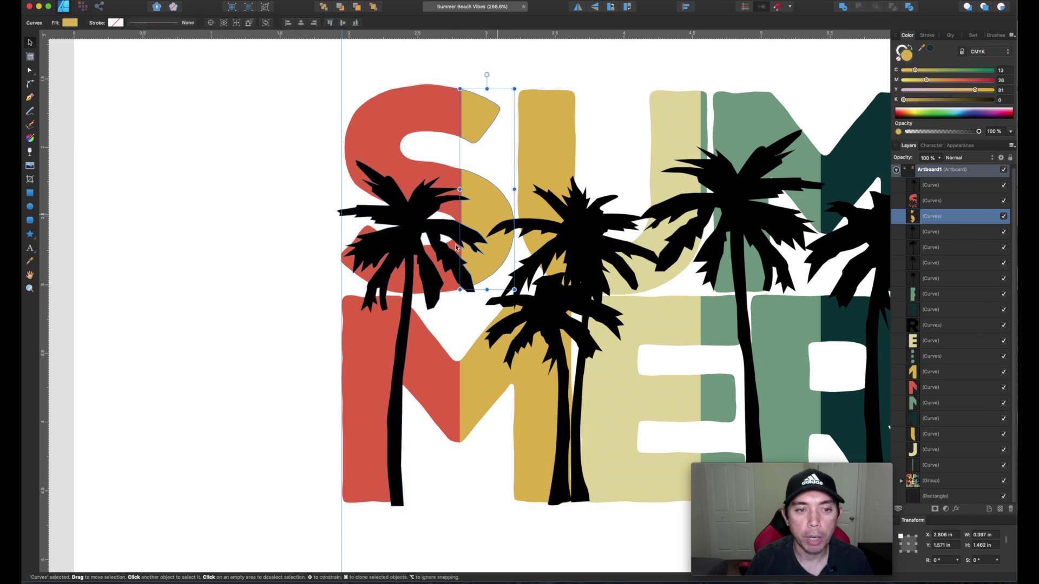
{"action": "left_click", "coordinate": [404, 252]}
{"action": "left_click", "coordinate": [388, 328], "text": "shift"}
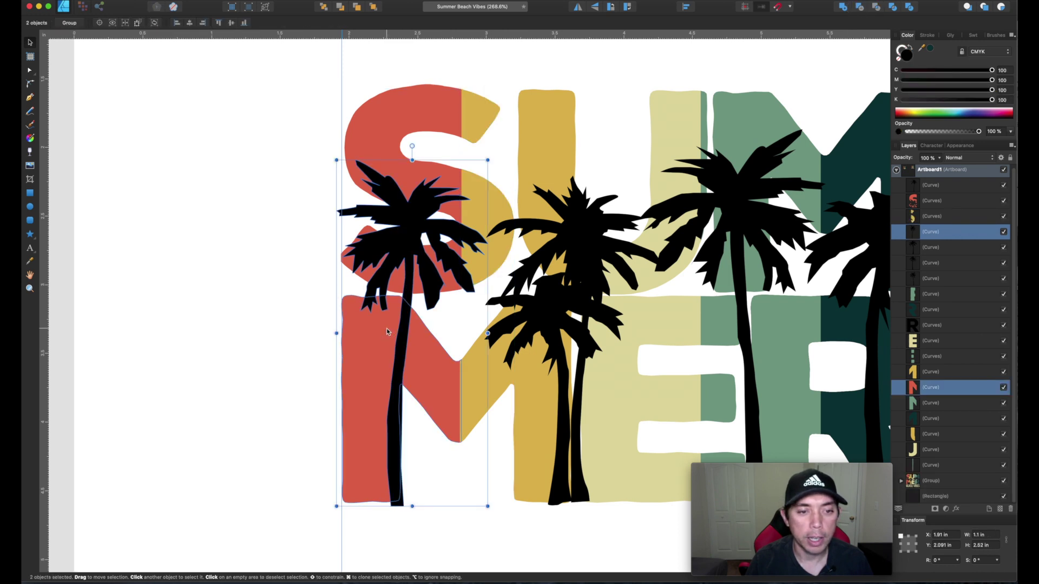
{"action": "left_click", "coordinate": [860, 9]}
{"action": "left_click", "coordinate": [323, 228]}
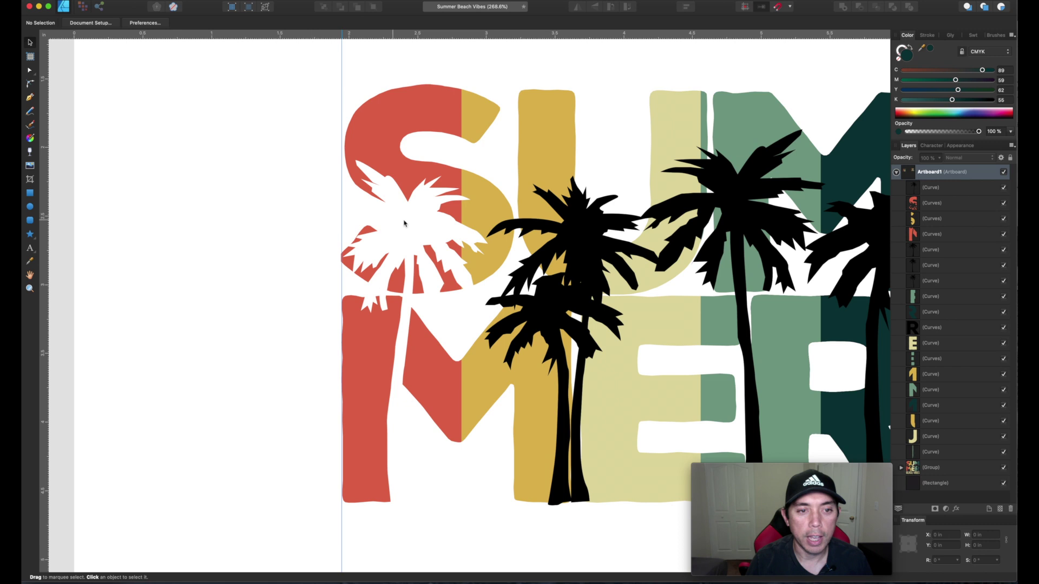
Set the black (K) value of the reference design's background rectangle to 100.
{"action": "scroll", "coordinate": [370, 336], "scroll_direction": "down", "scroll_amount": 3}
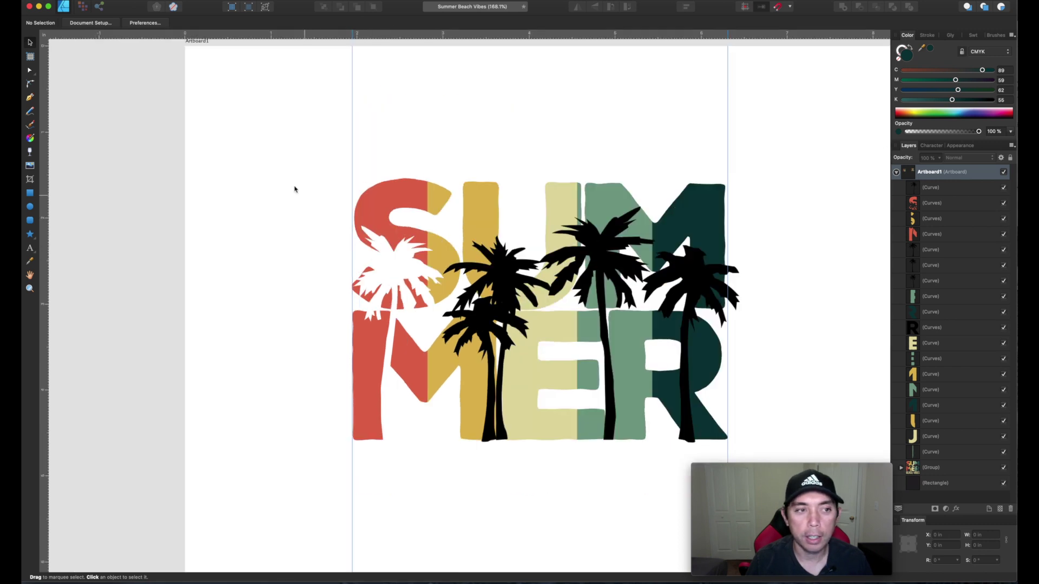
{"action": "scroll", "coordinate": [292, 187], "scroll_direction": "right", "scroll_amount": 15}
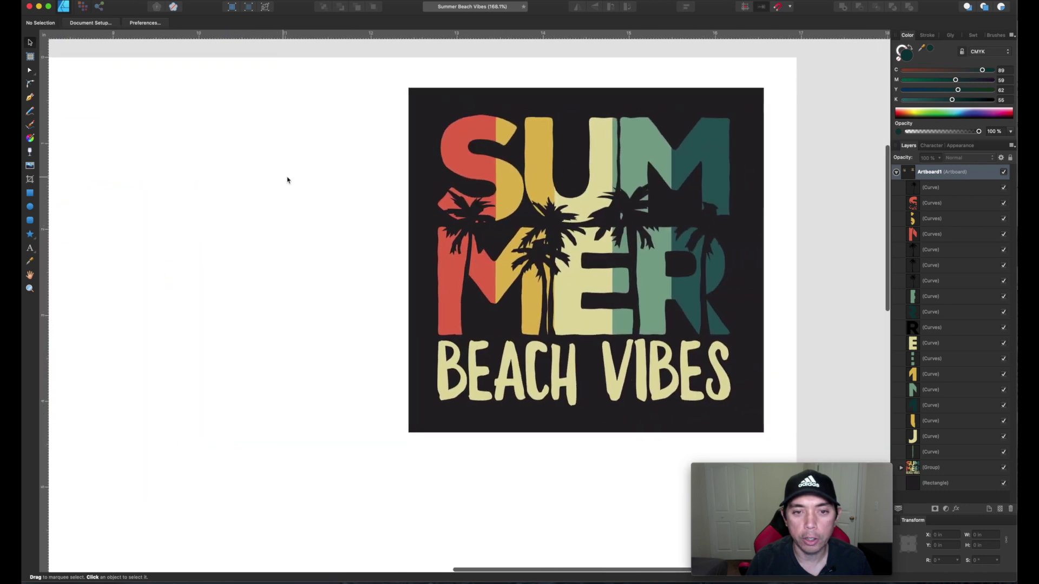
{"action": "left_click", "coordinate": [421, 211]}
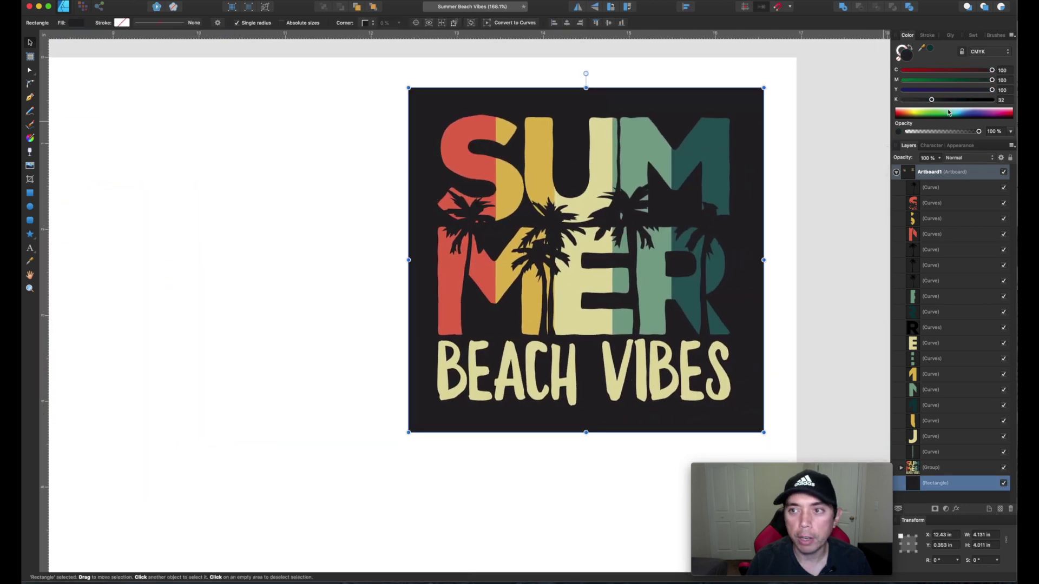
{"action": "left_click_drag", "start_coordinate": [932, 102], "coordinate": [998, 106]}
Subtract the two overlapping middle palm trees from the yellow and cream pieces of the U, lower M and E.
{"action": "scroll", "coordinate": [482, 229], "scroll_direction": "left", "scroll_amount": 15}
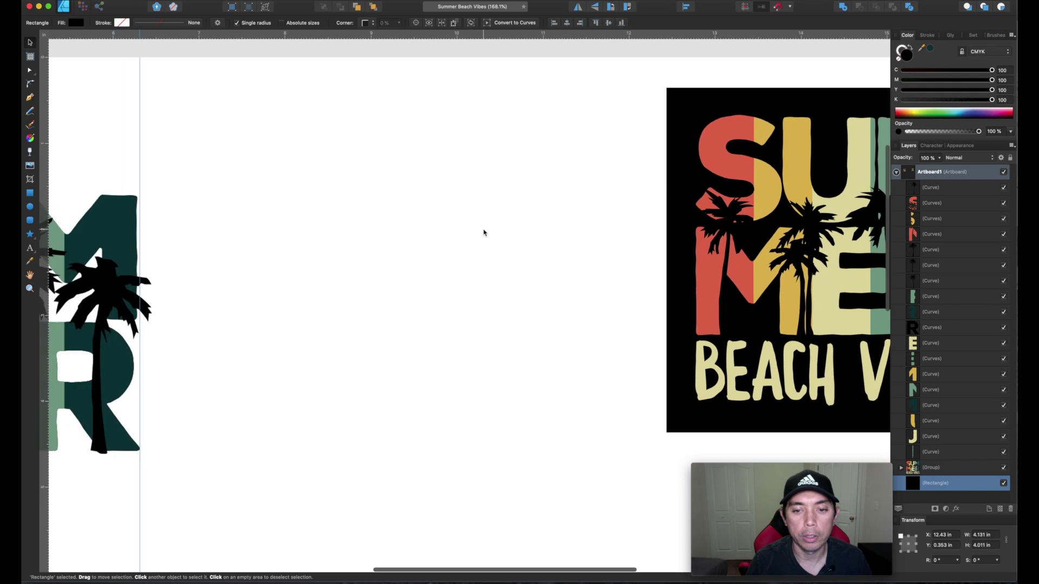
{"action": "scroll", "coordinate": [484, 230], "scroll_direction": "right", "scroll_amount": 6}
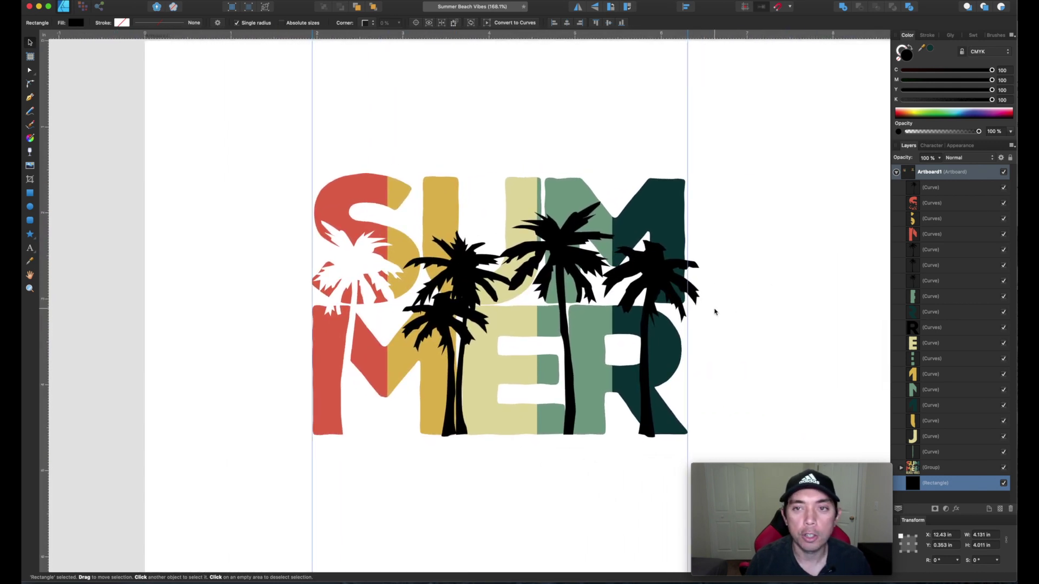
{"action": "scroll", "coordinate": [714, 312], "scroll_direction": "down", "scroll_amount": 3}
{"action": "scroll", "coordinate": [714, 311], "scroll_direction": "right", "scroll_amount": 2}
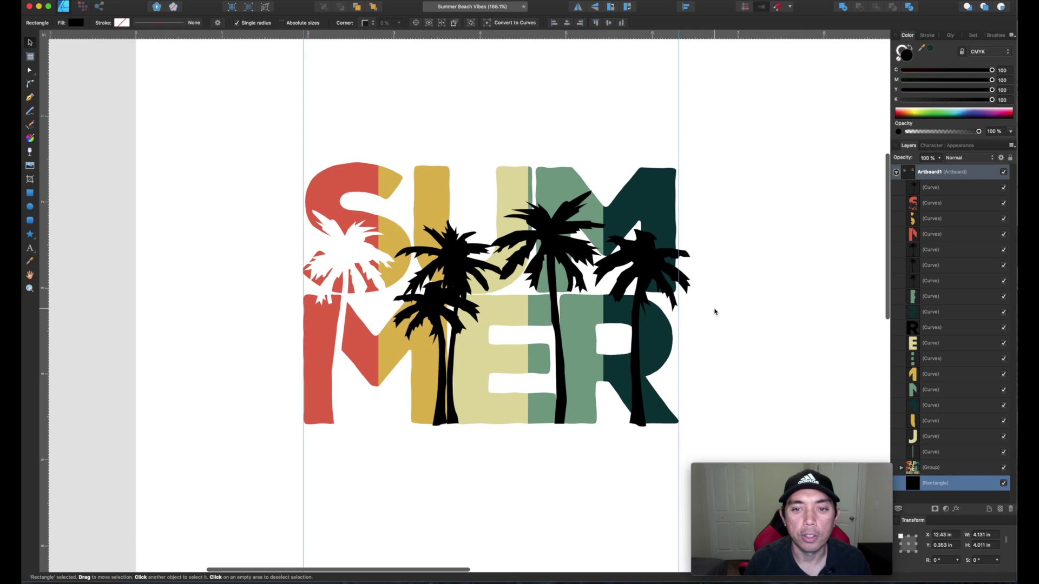
{"action": "left_click", "coordinate": [416, 266]}
{"action": "scroll", "coordinate": [416, 266], "scroll_direction": "up", "scroll_amount": 5}
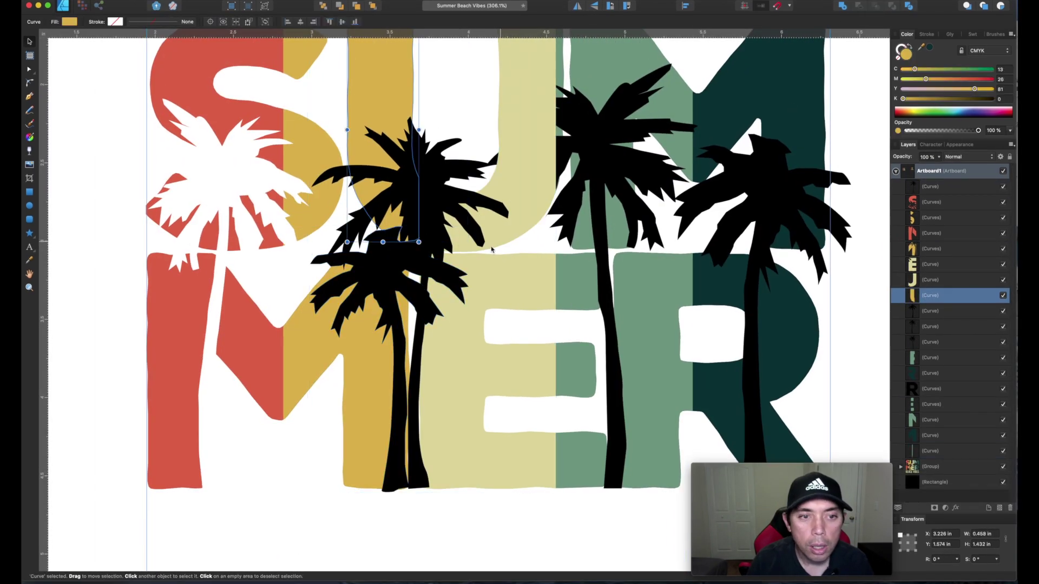
{"action": "left_click", "coordinate": [405, 230], "text": "shift"}
{"action": "key", "text": "super+z"}
{"action": "key", "text": "super+z"}
{"action": "key", "text": "super+z"}
{"action": "scroll", "coordinate": [764, 277], "scroll_direction": "right", "scroll_amount": 4}
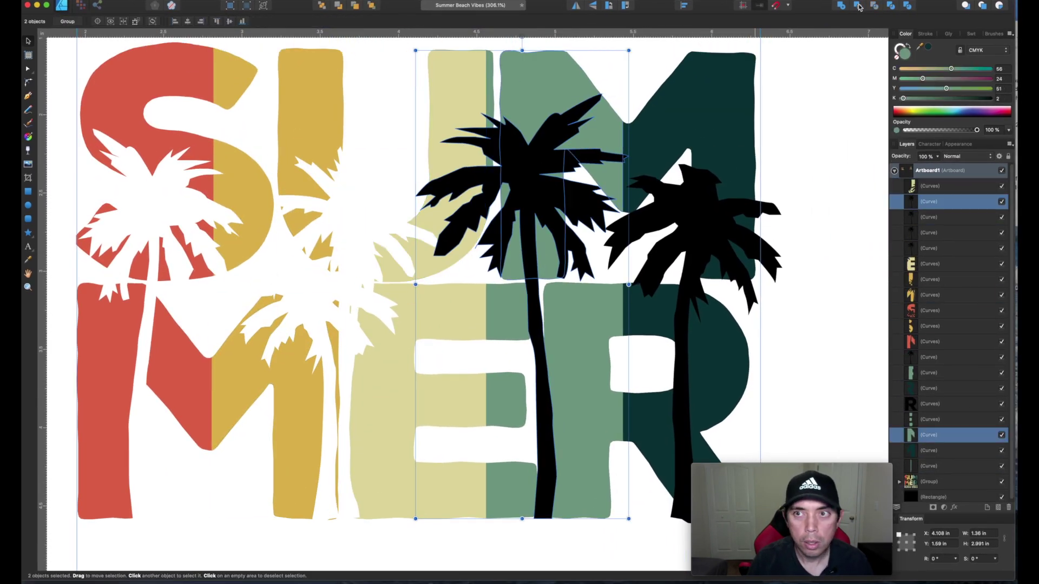
Subtract the two rightmost palm trees from the green and dark teal letter pieces they overlap.
{"action": "scroll", "coordinate": [764, 277], "scroll_direction": "down", "scroll_amount": 2}
{"action": "key", "text": "super+z"}
{"action": "key", "text": "super+z"}
{"action": "key", "text": "super+z"}
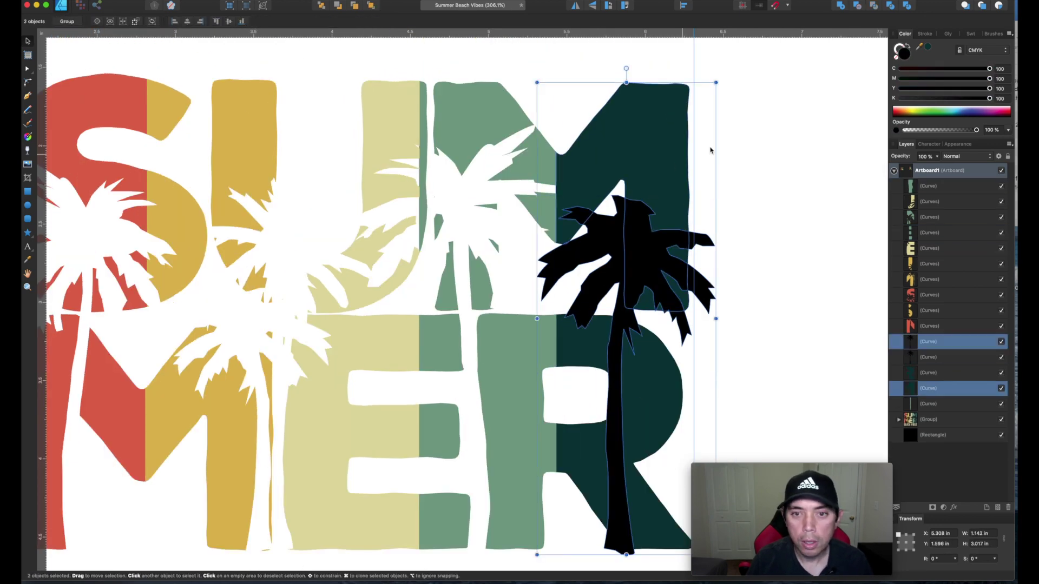
{"action": "scroll", "coordinate": [727, 297], "scroll_direction": "down", "scroll_amount": 4}
{"action": "key", "text": "super+z"}
{"action": "key", "text": "super+shift+z"}
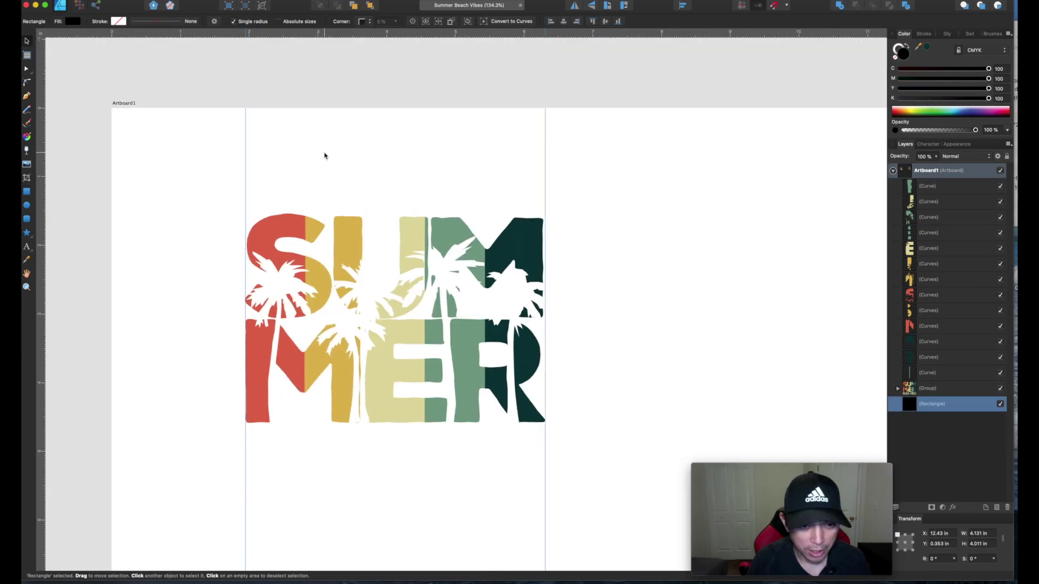
Cut the palm tree silhouette out of the thin green strip along the U's edge.
{"action": "scroll", "coordinate": [323, 156], "scroll_direction": "up", "scroll_amount": 2}
{"action": "key", "text": "super+shift+z"}
{"action": "key", "text": "super+shift+z"}
{"action": "key", "text": "super+z"}
{"action": "scroll", "coordinate": [376, 192], "scroll_direction": "up", "scroll_amount": 1}
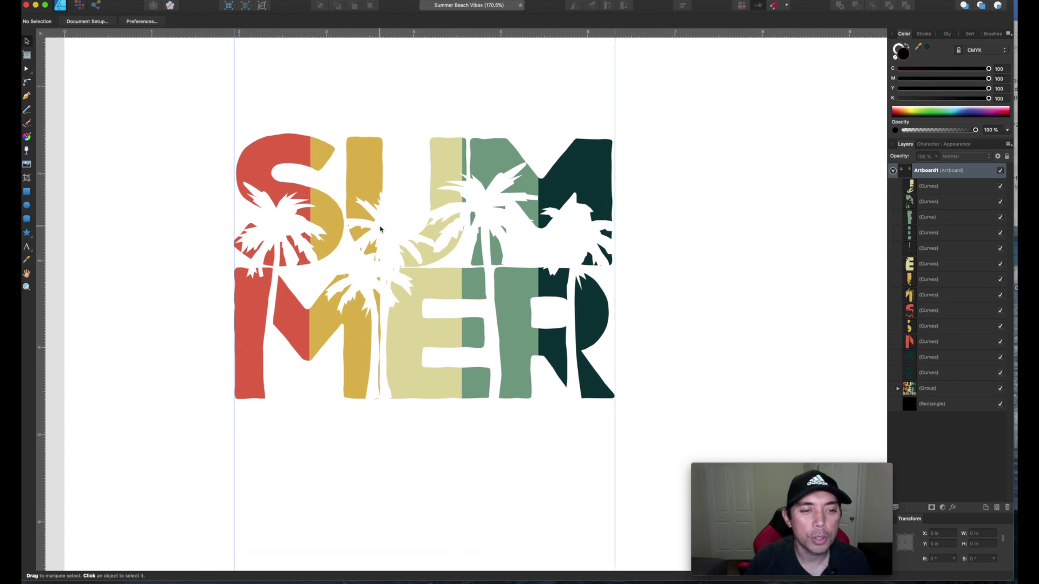
Draw a black rectangle about 5.31 × 3.79 in over the lettering and send it behind all letter pieces.
{"action": "scroll", "coordinate": [604, 266], "scroll_direction": "down", "scroll_amount": 3}
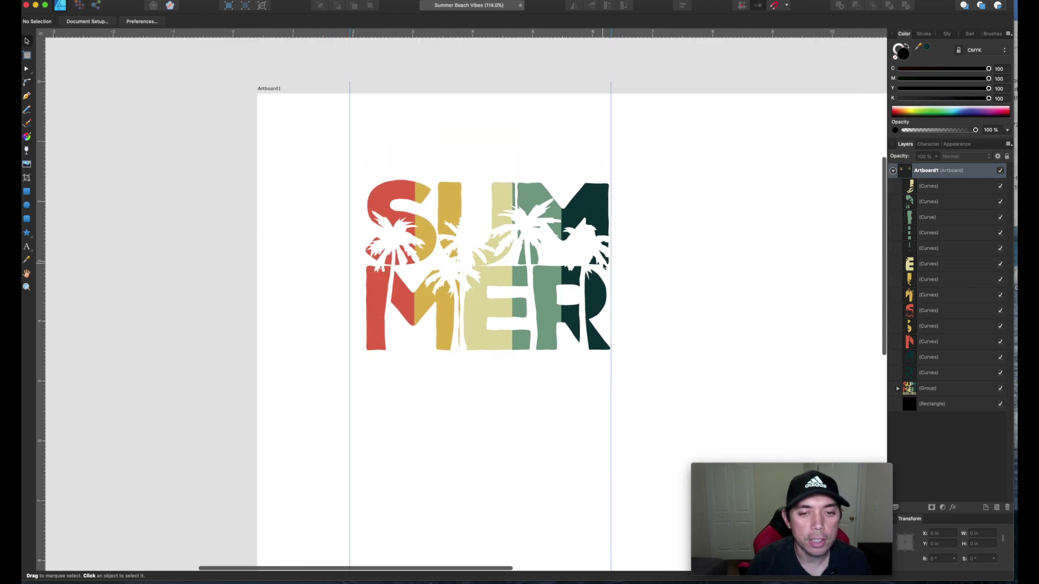
{"action": "left_click", "coordinate": [26, 192]}
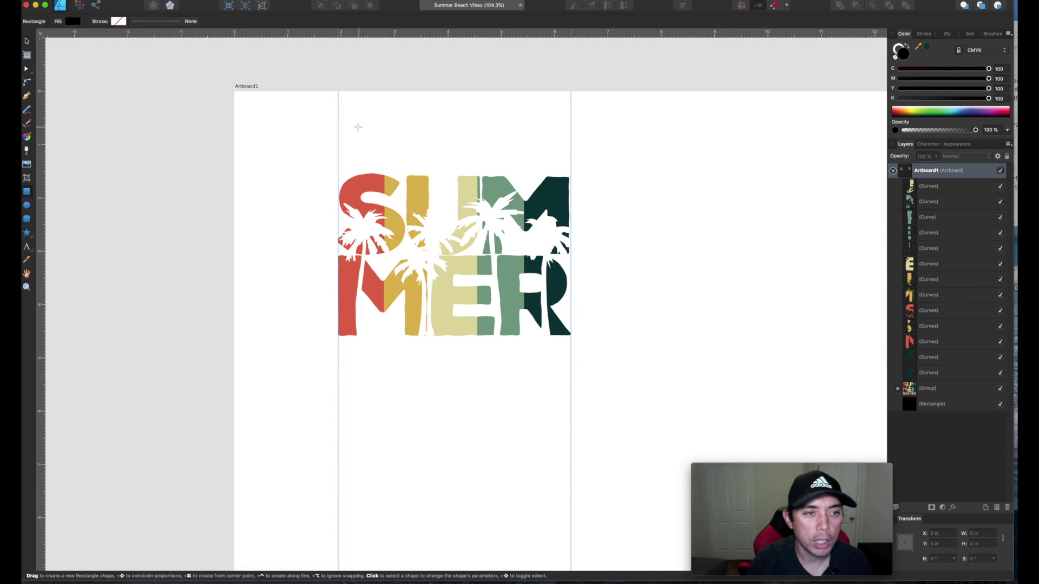
{"action": "left_click_drag", "start_coordinate": [314, 155], "coordinate": [596, 358]}
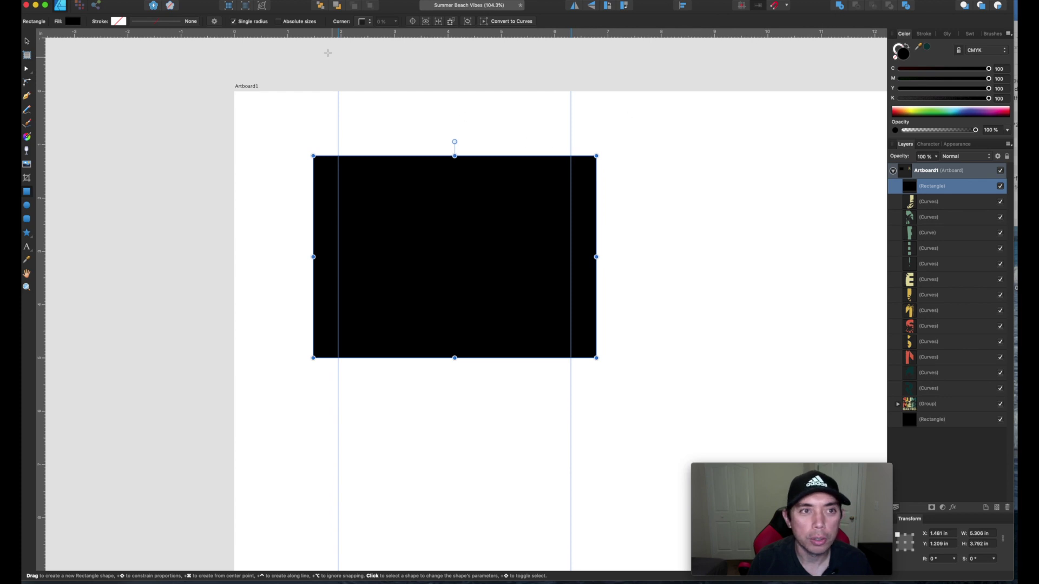
{"action": "left_click", "coordinate": [320, 7]}
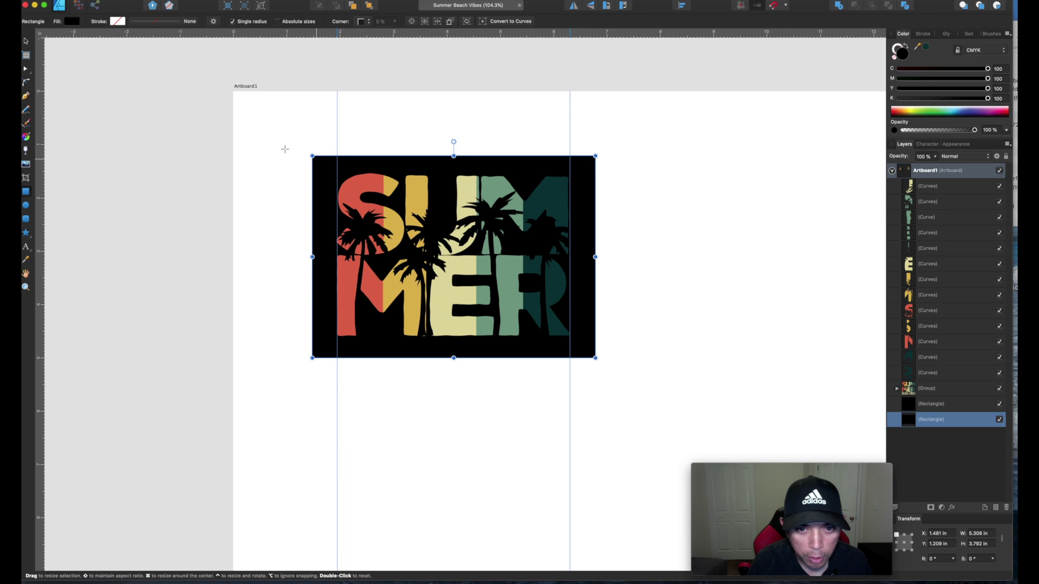
Delete the black test rectangle behind the SUMMER lettering.
{"action": "left_click", "coordinate": [26, 41]}
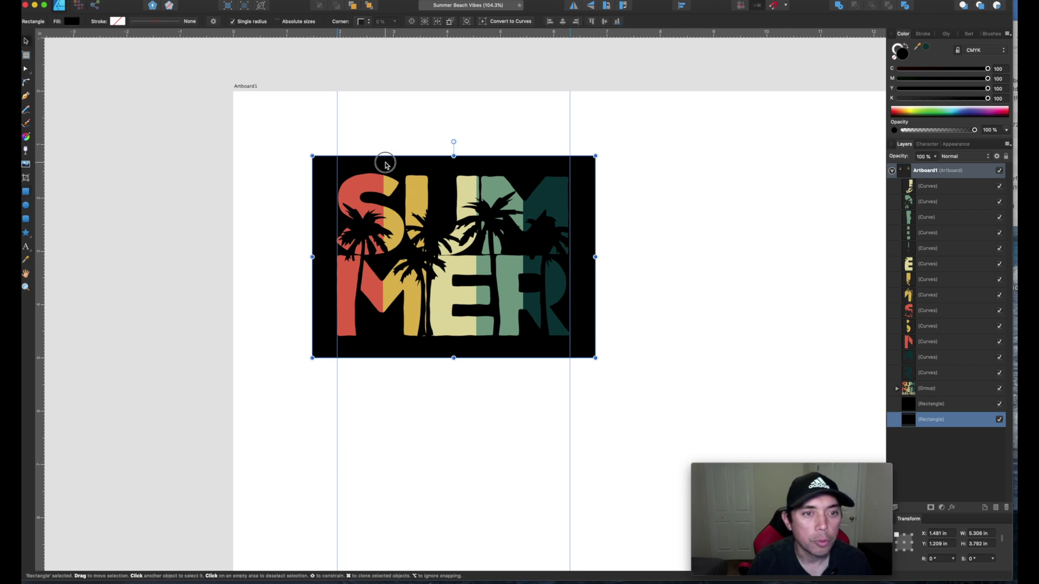
{"action": "key", "text": "Delete"}
{"action": "scroll", "coordinate": [386, 165], "scroll_direction": "down", "scroll_amount": 1}
{"action": "scroll", "coordinate": [385, 163], "scroll_direction": "down", "scroll_amount": 3}
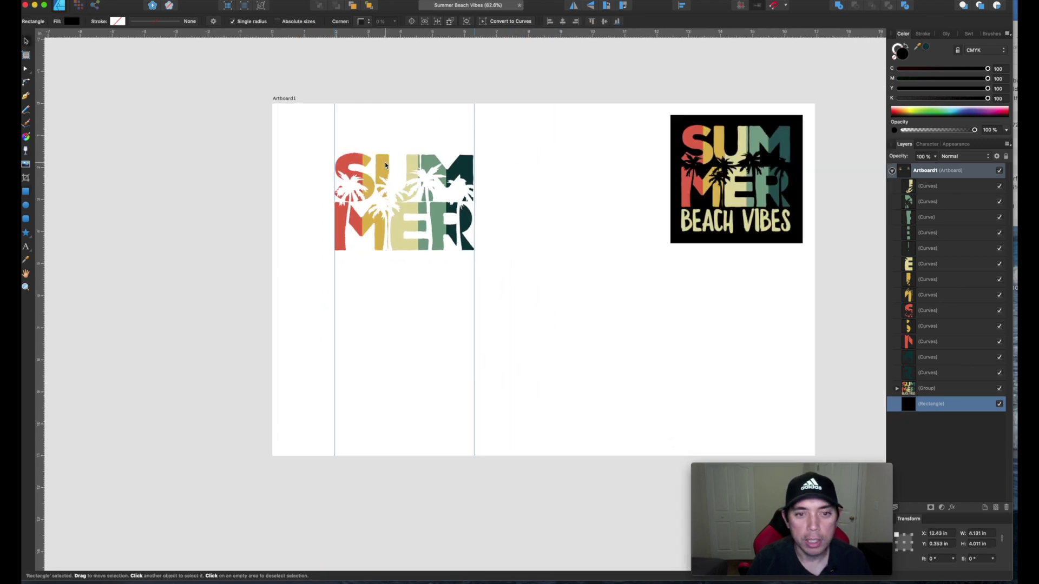
Add the artistic text "beach" near the space below the MER letters.
{"action": "scroll", "coordinate": [460, 184], "scroll_direction": "right", "scroll_amount": 2}
{"action": "scroll", "coordinate": [595, 227], "scroll_direction": "left", "scroll_amount": 2}
{"action": "scroll", "coordinate": [619, 231], "scroll_direction": "left", "scroll_amount": 2}
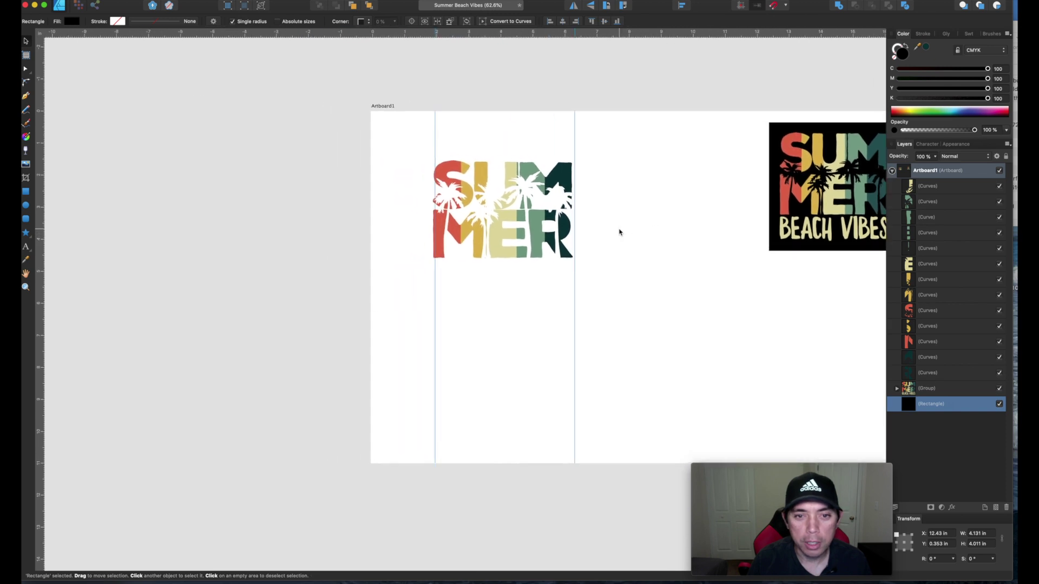
{"action": "scroll", "coordinate": [619, 231], "scroll_direction": "up", "scroll_amount": 3}
{"action": "left_click", "coordinate": [27, 247]}
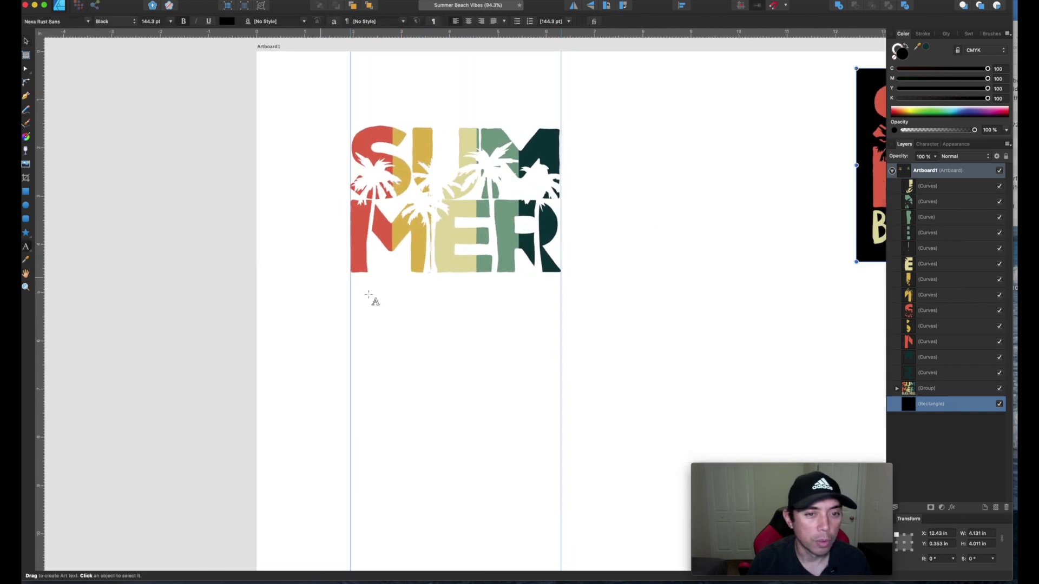
{"action": "left_click", "coordinate": [379, 292]}
{"action": "type", "text": "beach"}
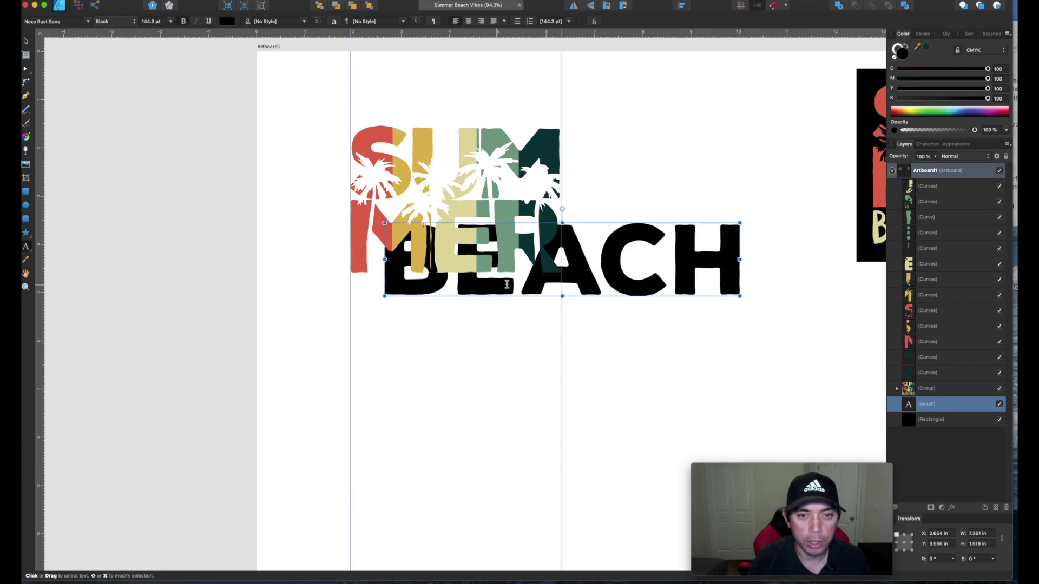
Set the BEACH text in Glorious Sunday Title and move it directly under MER to about X 1.90 in, Y 4.65 in.
{"action": "key", "text": "super+a"}
{"action": "left_click", "coordinate": [88, 21]}
{"action": "left_click", "coordinate": [88, 21]}
{"action": "left_click", "coordinate": [89, 22]}
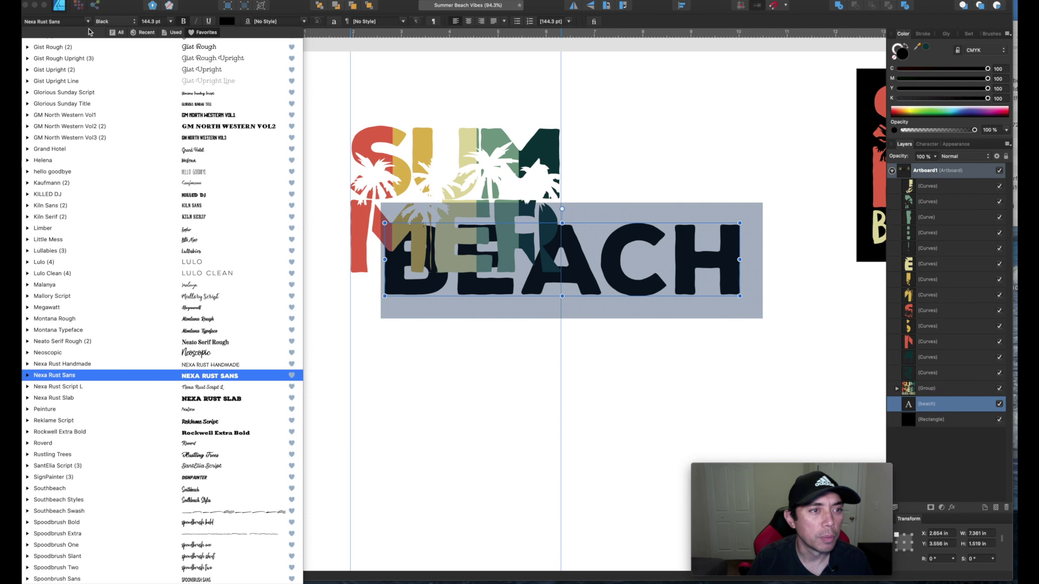
{"action": "left_click", "coordinate": [185, 104]}
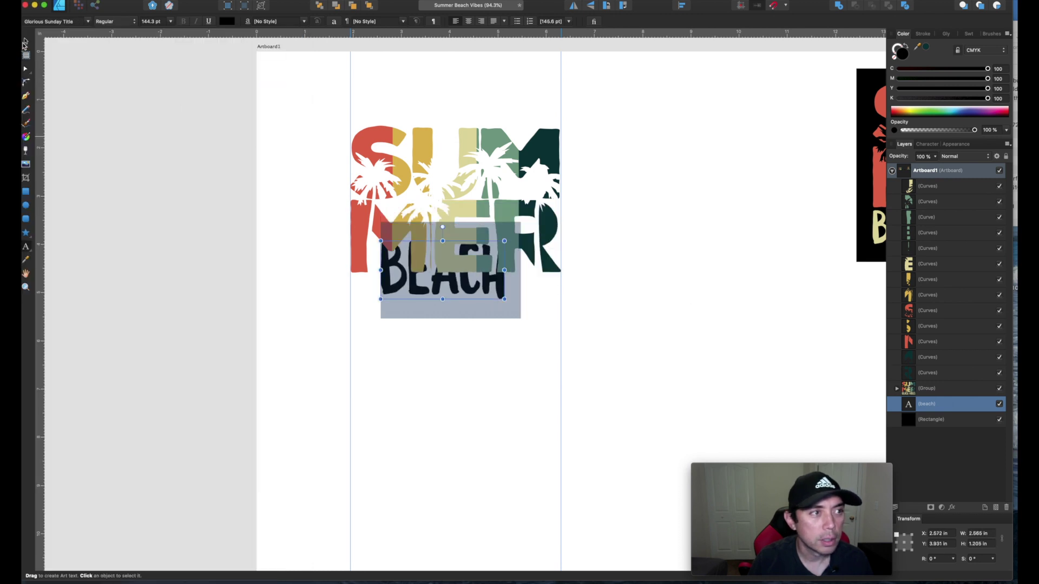
{"action": "left_click", "coordinate": [25, 41]}
{"action": "left_click_drag", "start_coordinate": [396, 278], "coordinate": [364, 313]}
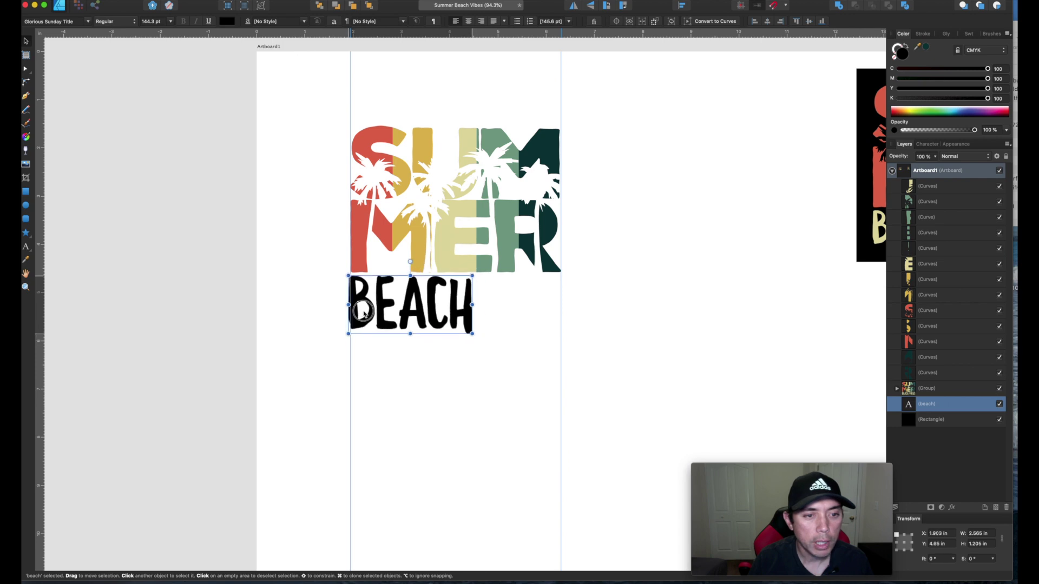
Extend the BEACH text under MER so it reads "Beach vibes".
{"action": "double_click", "coordinate": [466, 304]}
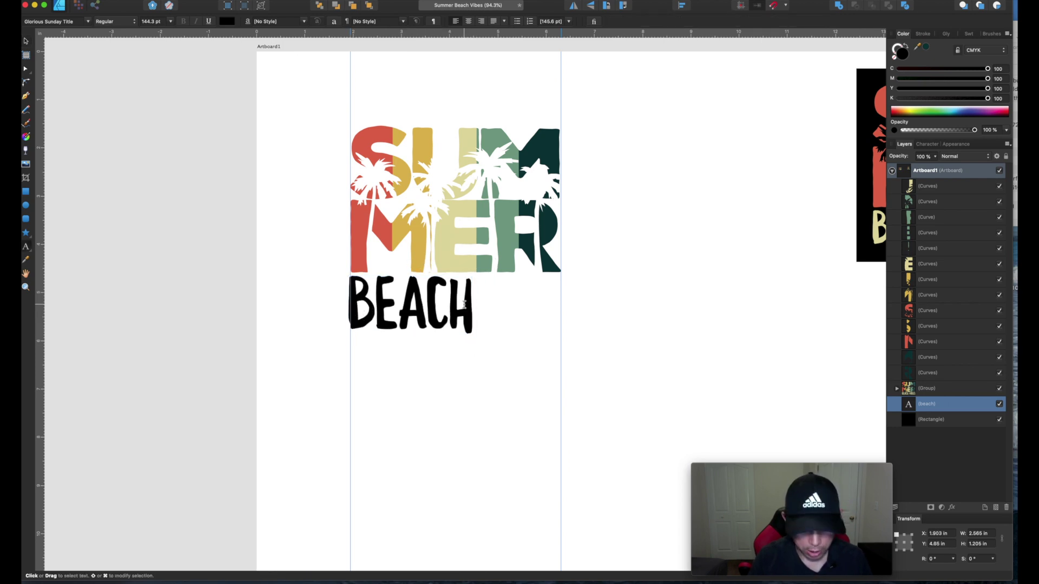
{"action": "type", "text": "vi"}
{"action": "key", "text": "BackSpace"}
{"action": "type", "text": "ibes"}
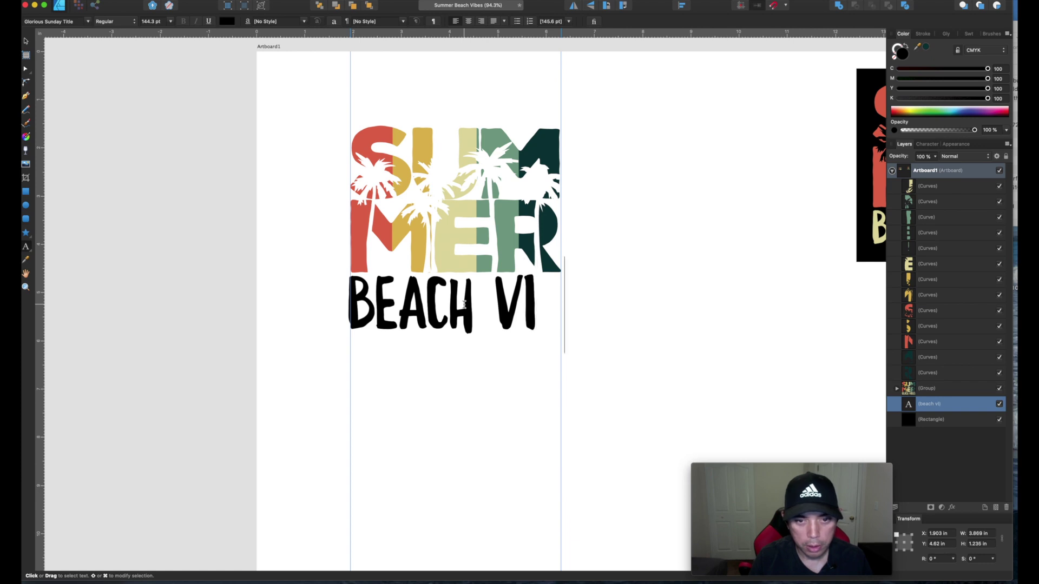
{"action": "key", "text": "Escape"}
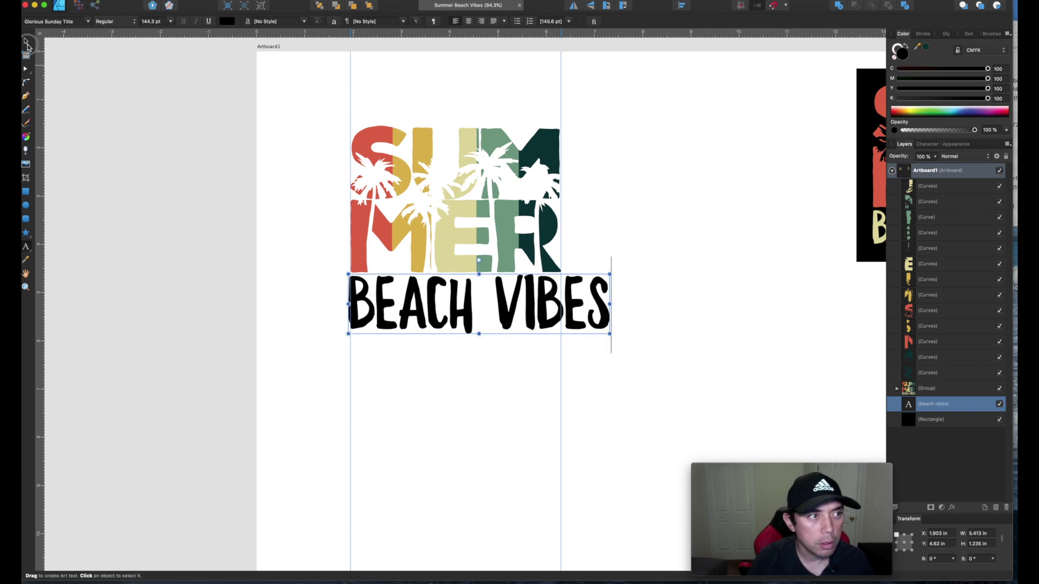
Scale the BEACH VIBES text to fit between the two vertical guides, about 4.36 in wide and 1.00 in high.
{"action": "key", "text": "v"}
{"action": "left_click_drag", "start_coordinate": [606, 334], "coordinate": [562, 322]}
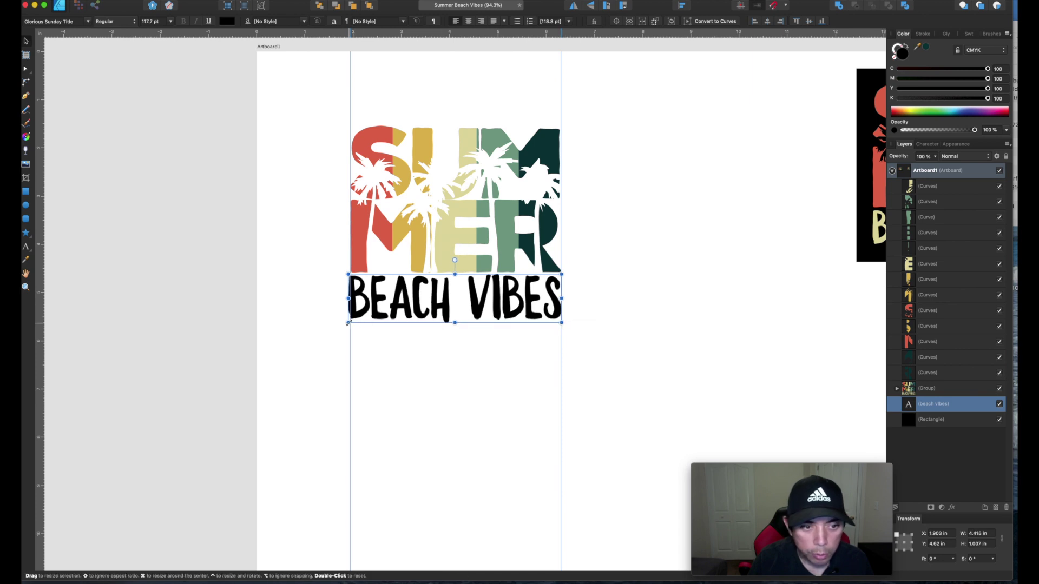
{"action": "left_click_drag", "start_coordinate": [348, 322], "coordinate": [352, 321]}
{"action": "scroll", "coordinate": [393, 322], "scroll_direction": "up", "scroll_amount": 5}
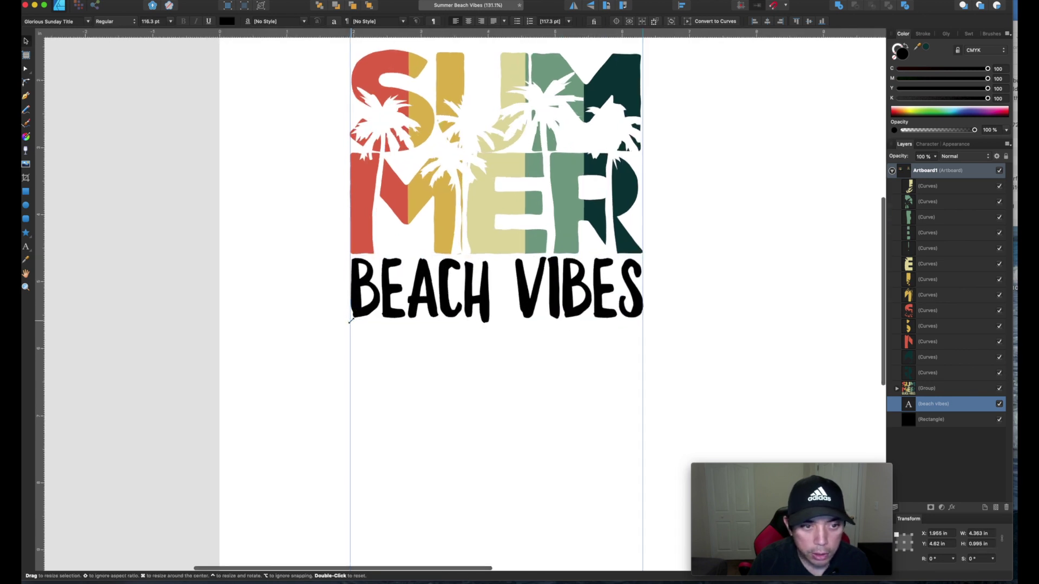
{"action": "scroll", "coordinate": [393, 321], "scroll_direction": "down", "scroll_amount": 3}
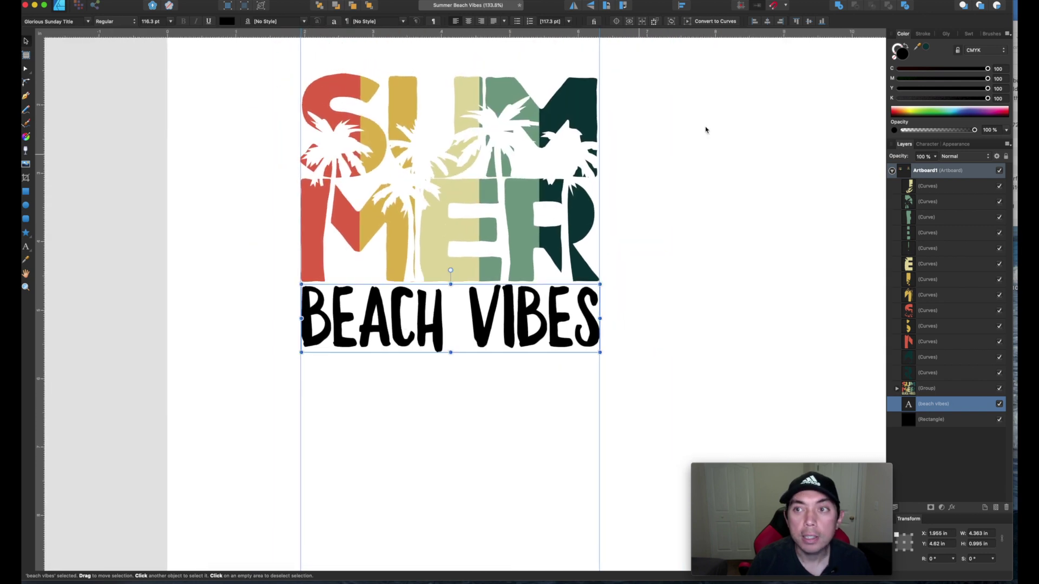
Fill the BEACH VIBES text with the pale yellow sampled from the lettering (C 11, M 10, Y 43, K 0) and deselect it.
{"action": "left_click_drag", "start_coordinate": [917, 47], "coordinate": [441, 235]}
{"action": "left_click", "coordinate": [925, 48]}
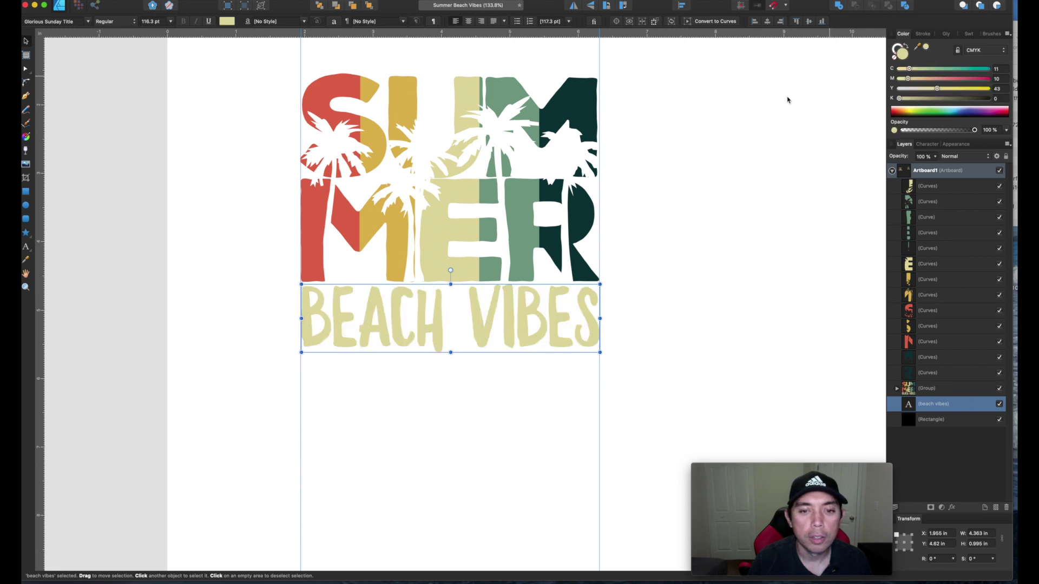
{"action": "left_click", "coordinate": [726, 135]}
Draw a black rectangle about 5.85 × 4.60 in over the whole design and send it behind the lettering.
{"action": "scroll", "coordinate": [726, 135], "scroll_direction": "down", "scroll_amount": 3}
{"action": "scroll", "coordinate": [724, 138], "scroll_direction": "right", "scroll_amount": 3}
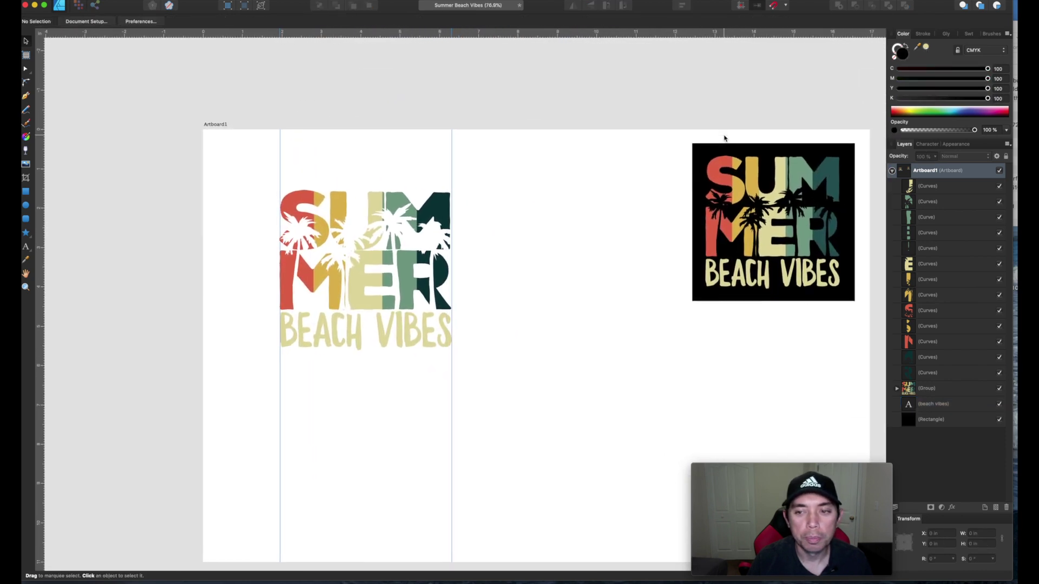
{"action": "left_click", "coordinate": [26, 192]}
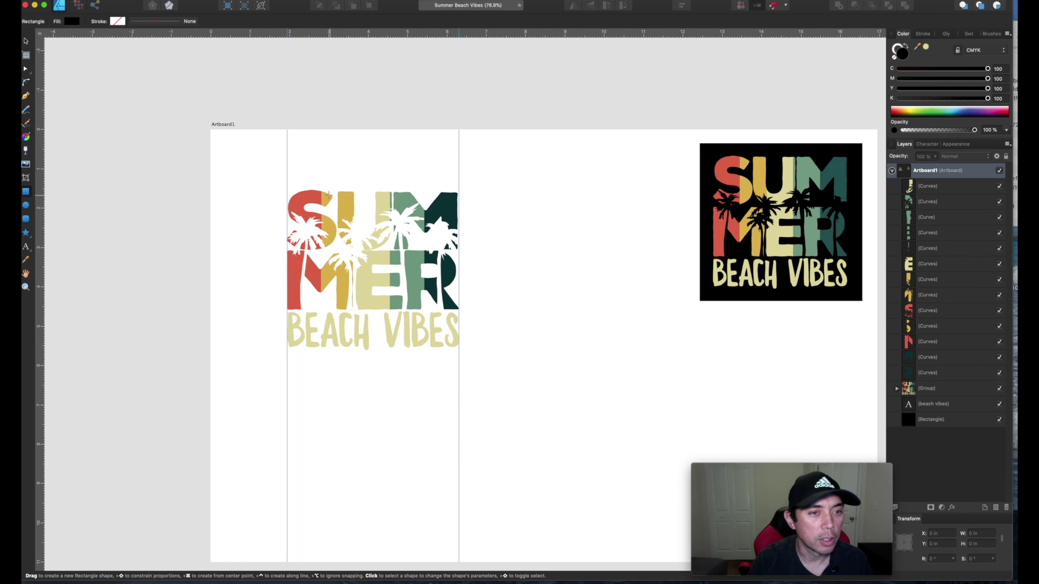
{"action": "left_click_drag", "start_coordinate": [258, 182], "coordinate": [489, 363]}
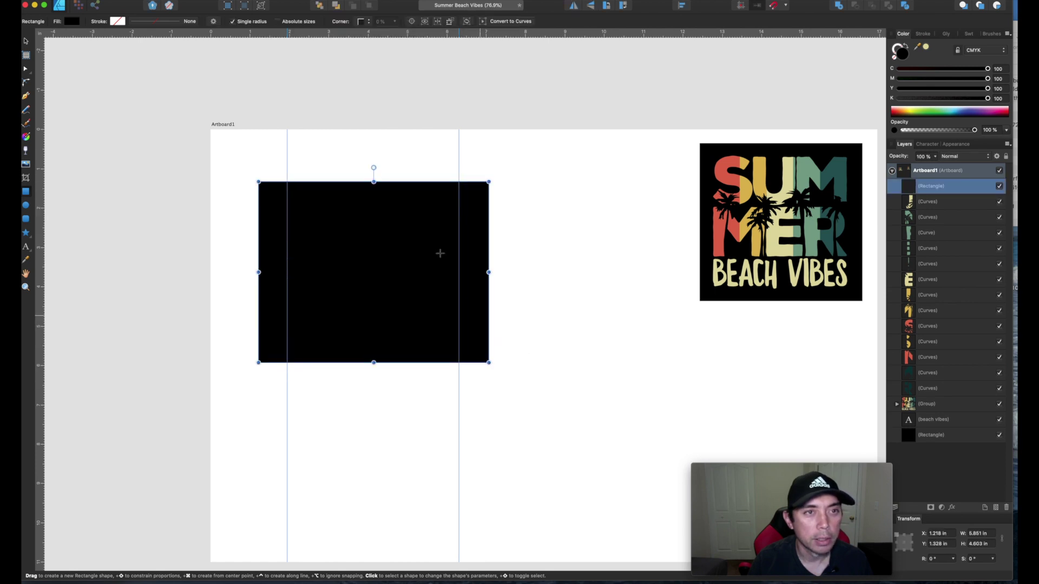
{"action": "left_click", "coordinate": [332, 8]}
{"action": "left_click", "coordinate": [25, 41]}
{"action": "left_click", "coordinate": [224, 168]}
{"action": "scroll", "coordinate": [232, 162], "scroll_direction": "up", "scroll_amount": 2}
{"action": "scroll", "coordinate": [232, 162], "scroll_direction": "left", "scroll_amount": 3}
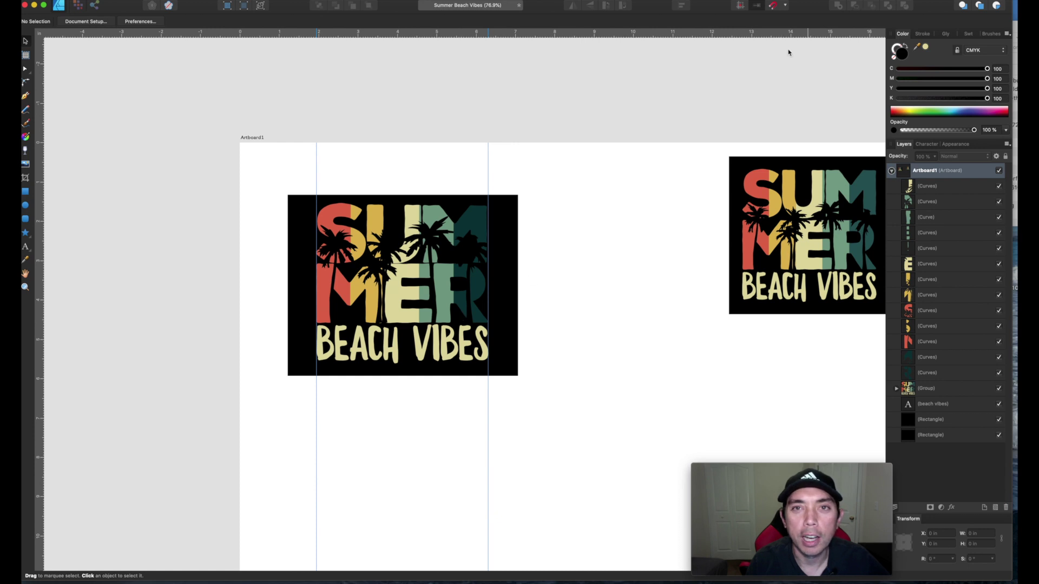
{"action": "scroll", "coordinate": [630, 159], "scroll_direction": "down", "scroll_amount": 4}
{"action": "scroll", "coordinate": [630, 158], "scroll_direction": "left", "scroll_amount": 3}
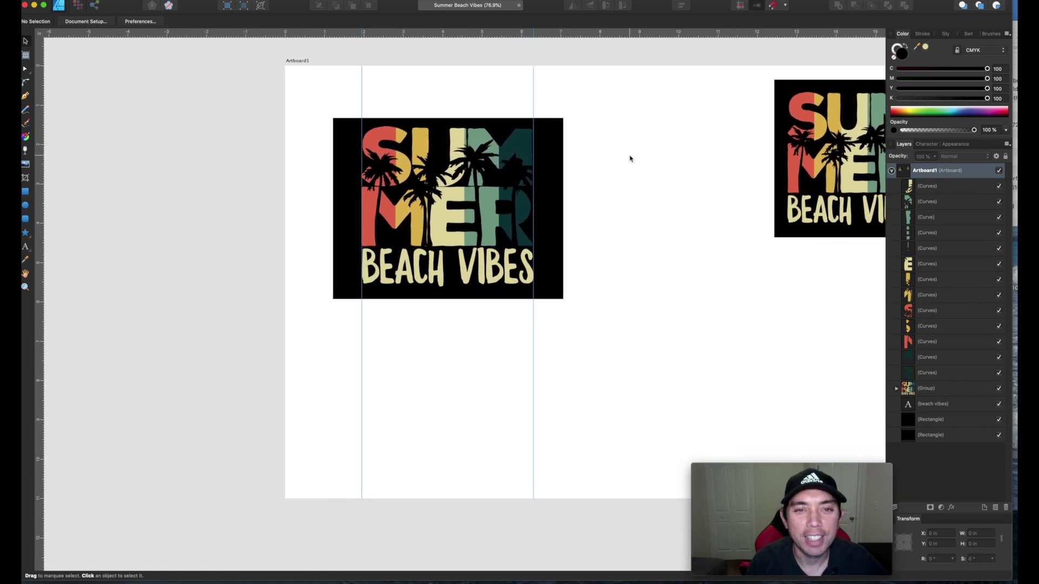
{"action": "scroll", "coordinate": [630, 159], "scroll_direction": "down", "scroll_amount": 1}
{"action": "scroll", "coordinate": [630, 158], "scroll_direction": "right", "scroll_amount": 1}
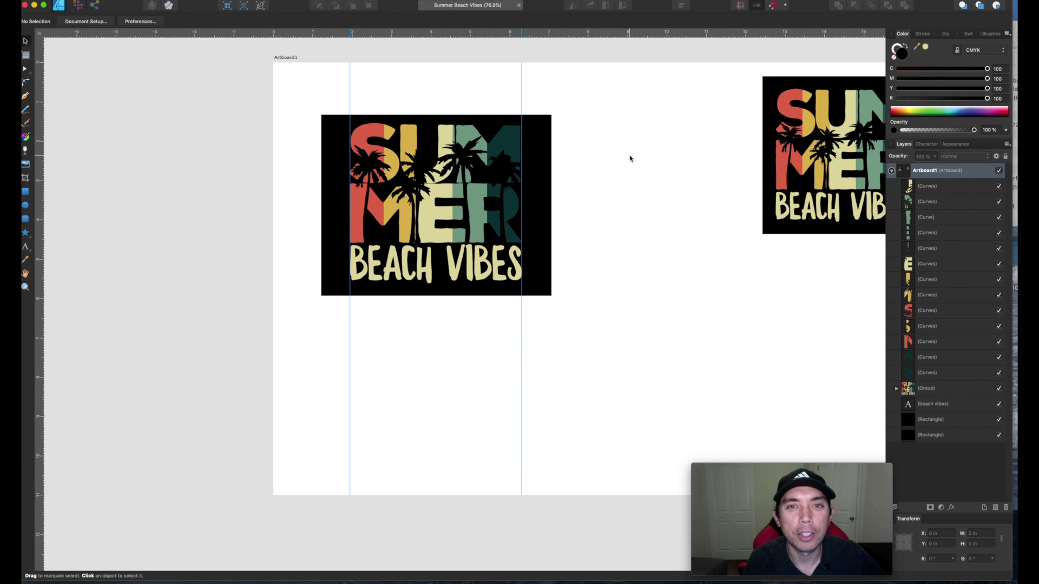
{"action": "scroll", "coordinate": [630, 159], "scroll_direction": "up", "scroll_amount": 2}
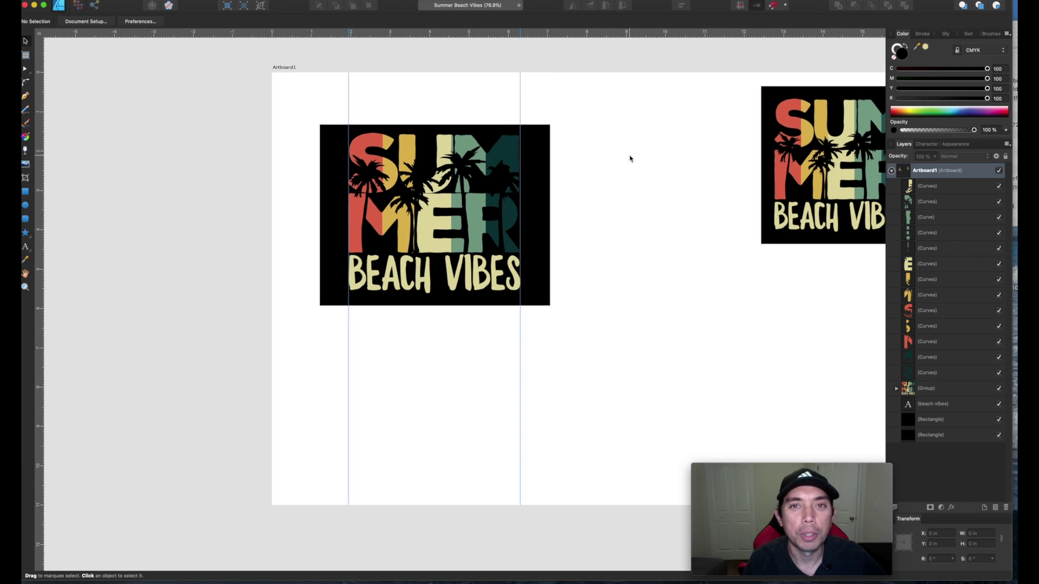
{"action": "scroll", "coordinate": [630, 158], "scroll_direction": "up", "scroll_amount": 3}
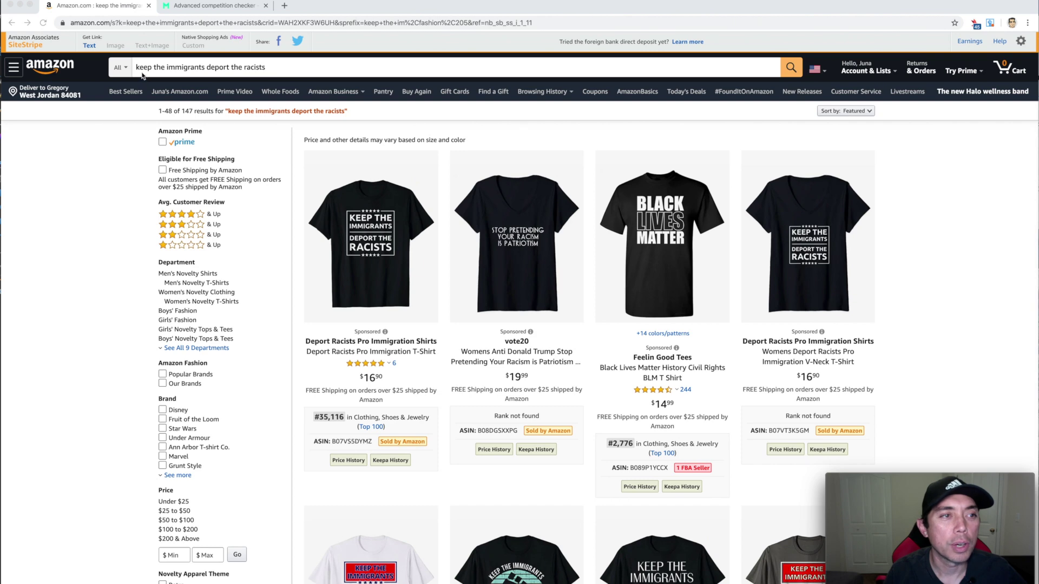
Switch to Amazon in the browser and check the search suggestions for "keep the im" without running a search.
{"action": "left_click", "coordinate": [209, 69]}
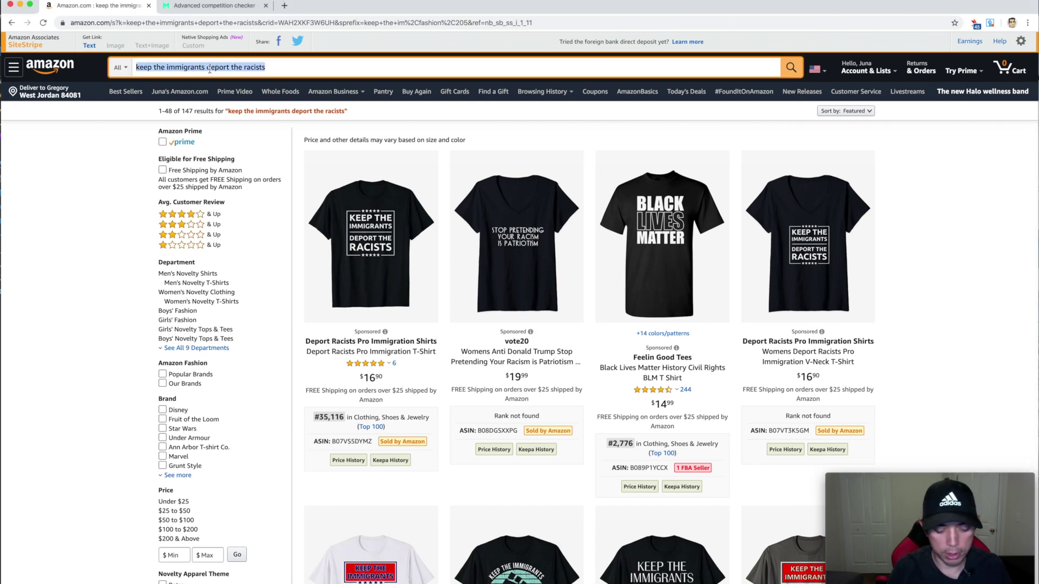
{"action": "type", "text": "keeep"}
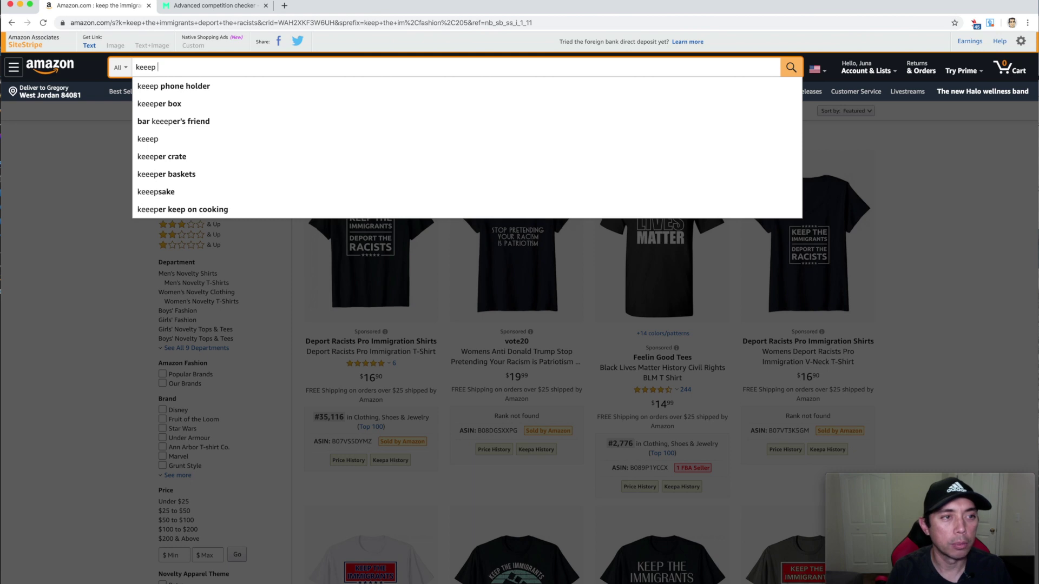
{"action": "type", "text": " the"}
{"action": "key", "text": "BackSpace"}
{"action": "key", "text": "BackSpace"}
{"action": "key", "text": "BackSpace"}
{"action": "key", "text": "BackSpace"}
{"action": "key", "text": "BackSpace"}
{"action": "key", "text": "BackSpace"}
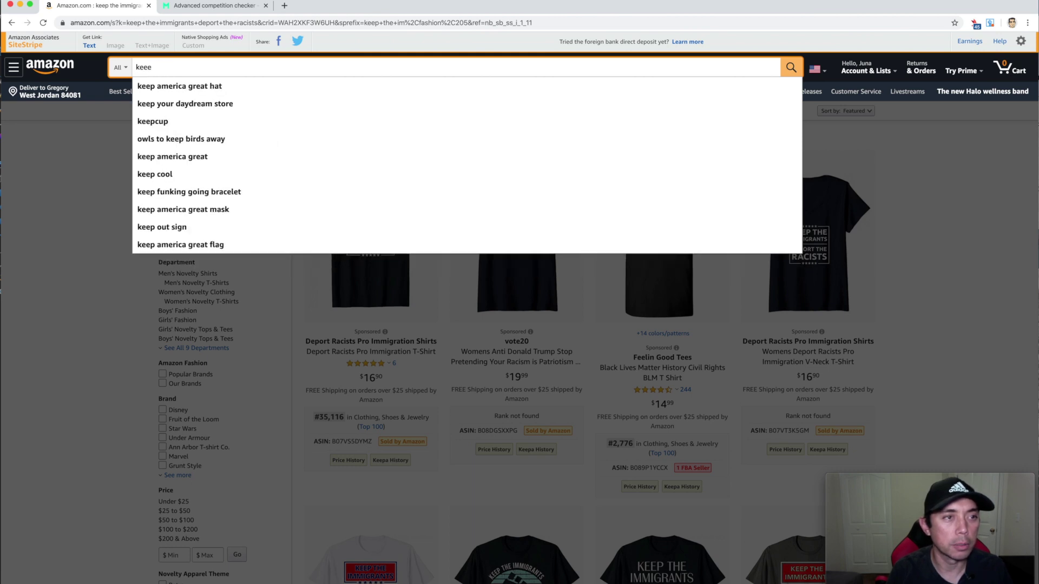
{"action": "type", "text": "p the im"}
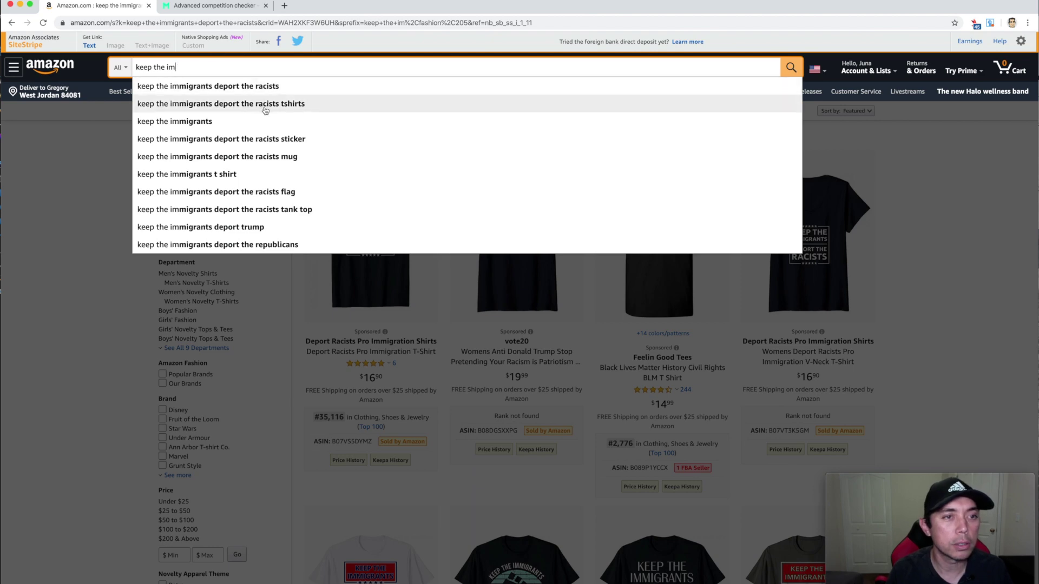
{"action": "left_click", "coordinate": [97, 145]}
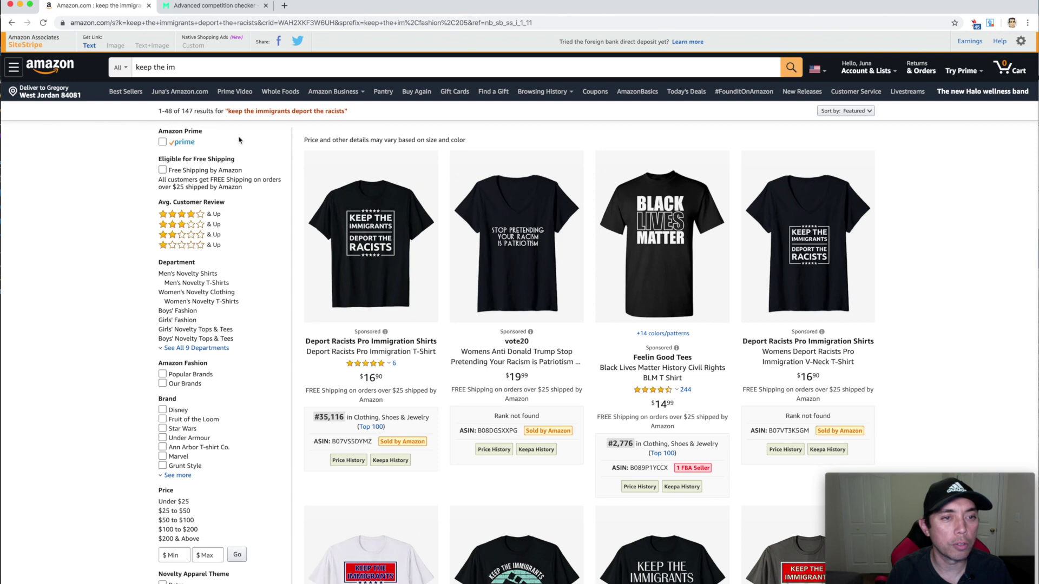
Examine the shirt designs, prices and sales ranks in the "keep the immigrants deport the racists" results.
{"action": "scroll", "coordinate": [636, 305], "scroll_direction": "down", "scroll_amount": 3}
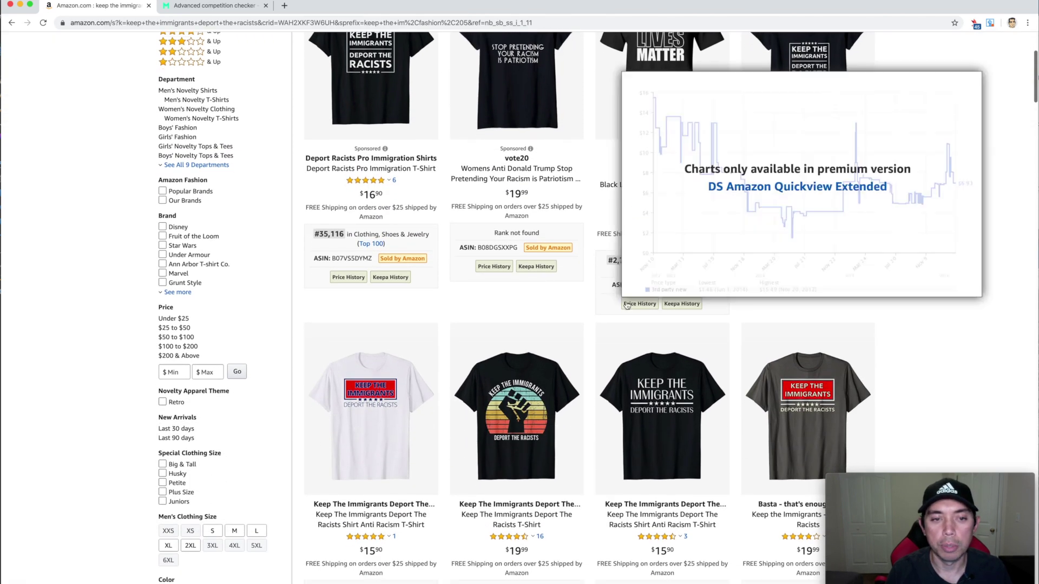
{"action": "scroll", "coordinate": [623, 279], "scroll_direction": "up", "scroll_amount": 1}
{"action": "scroll", "coordinate": [541, 244], "scroll_direction": "down", "scroll_amount": 3}
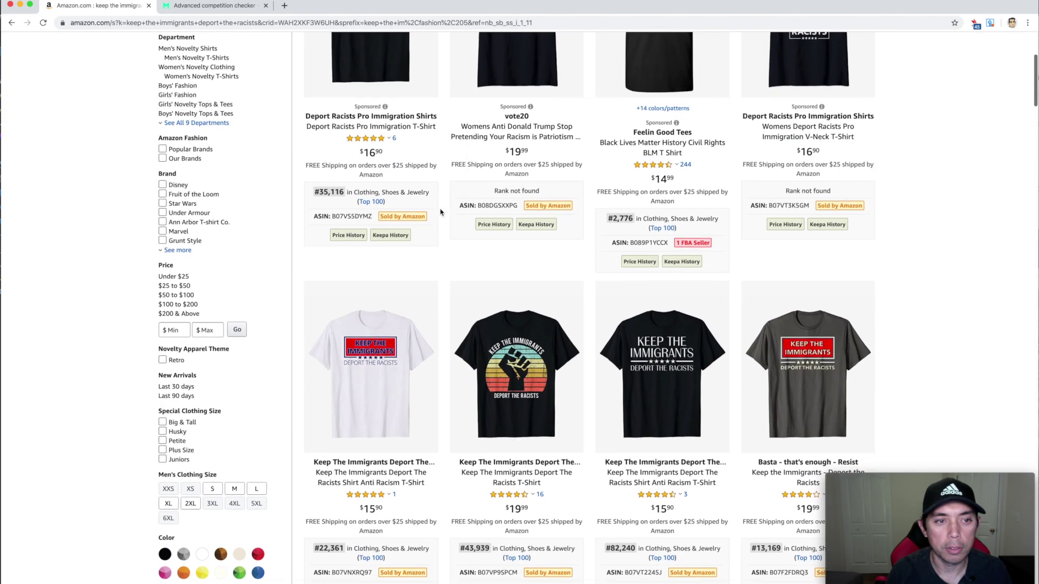
{"action": "scroll", "coordinate": [445, 214], "scroll_direction": "up", "scroll_amount": 1}
{"action": "mouse_move", "coordinate": [346, 299]}
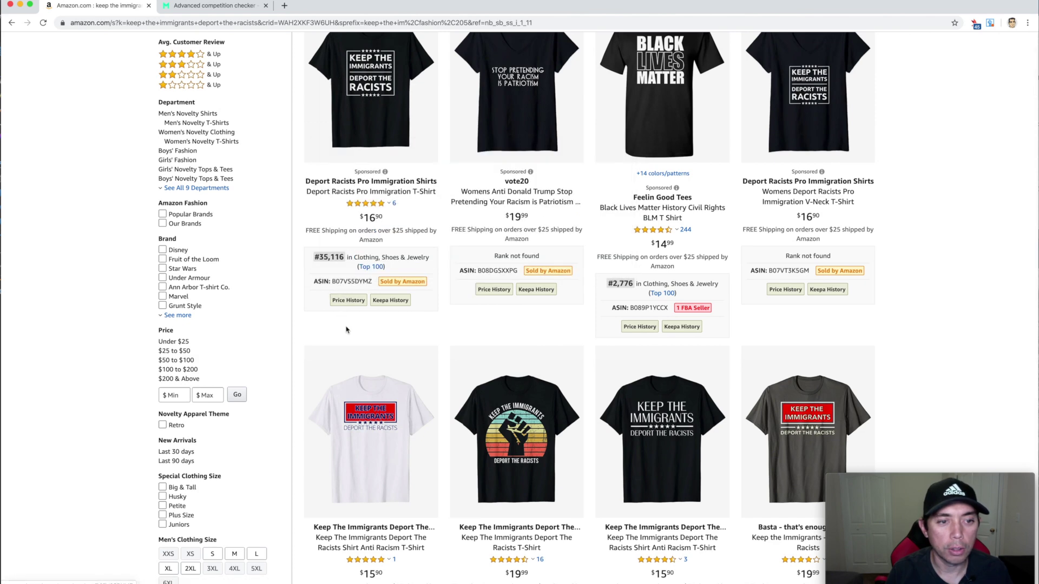
{"action": "scroll", "coordinate": [433, 357], "scroll_direction": "down", "scroll_amount": 5}
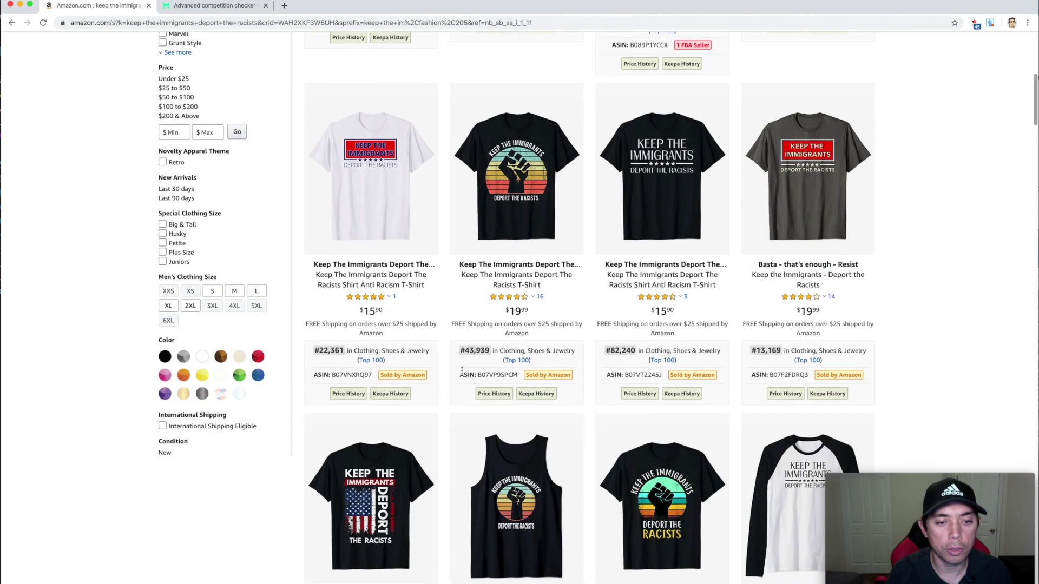
{"action": "scroll", "coordinate": [599, 450], "scroll_direction": "down", "scroll_amount": 2}
{"action": "scroll", "coordinate": [599, 451], "scroll_direction": "down", "scroll_amount": 5}
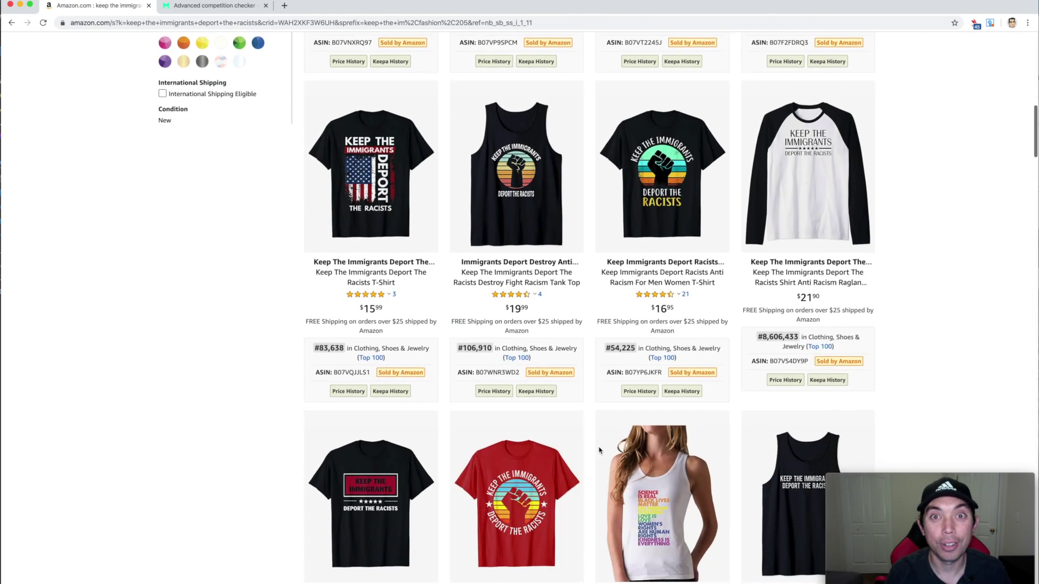
{"action": "scroll", "coordinate": [599, 450], "scroll_direction": "up", "scroll_amount": 13}
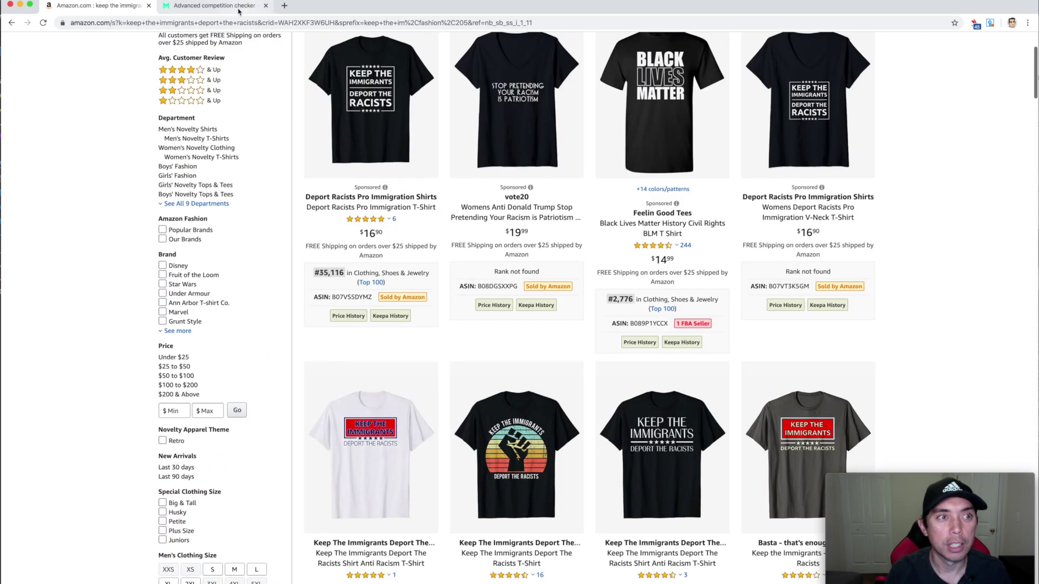
Switch to Merch Informer's Advanced competition checker and review the score and bestsellers for "keep the immigrants".
{"action": "left_click", "coordinate": [245, 7]}
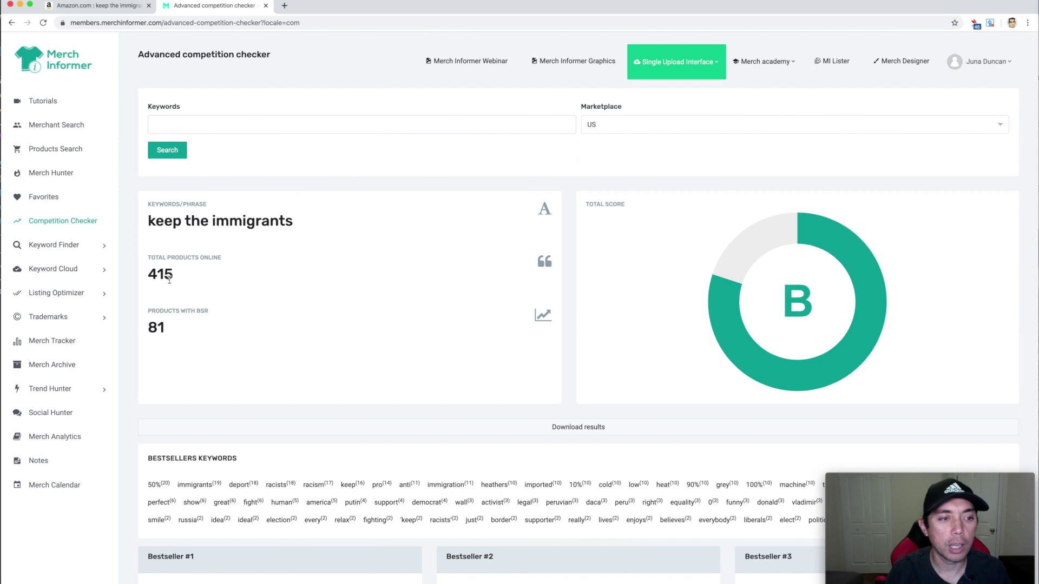
{"action": "scroll", "coordinate": [316, 328], "scroll_direction": "down", "scroll_amount": 10}
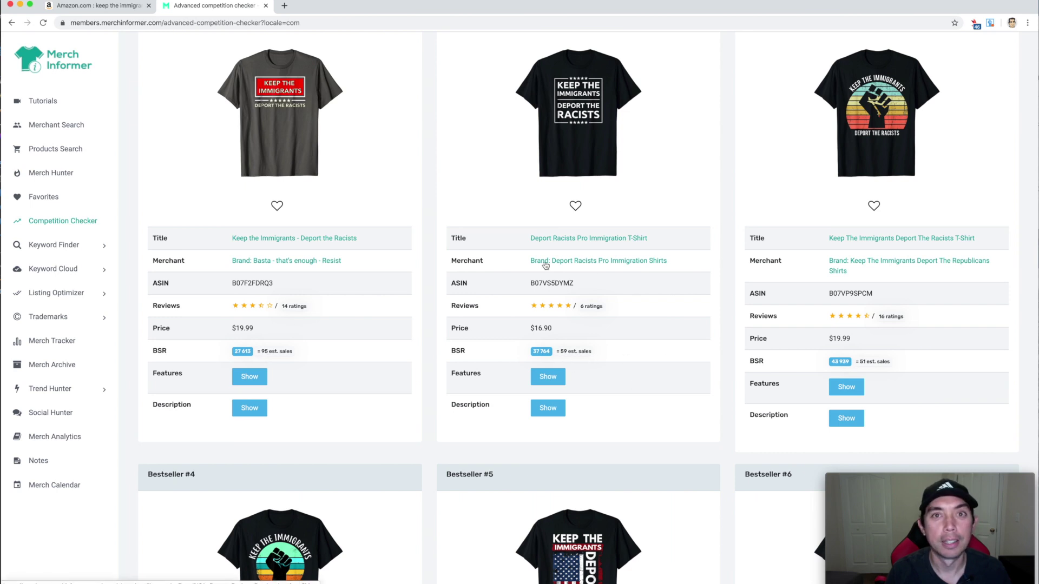
{"action": "scroll", "coordinate": [545, 265], "scroll_direction": "up", "scroll_amount": 10}
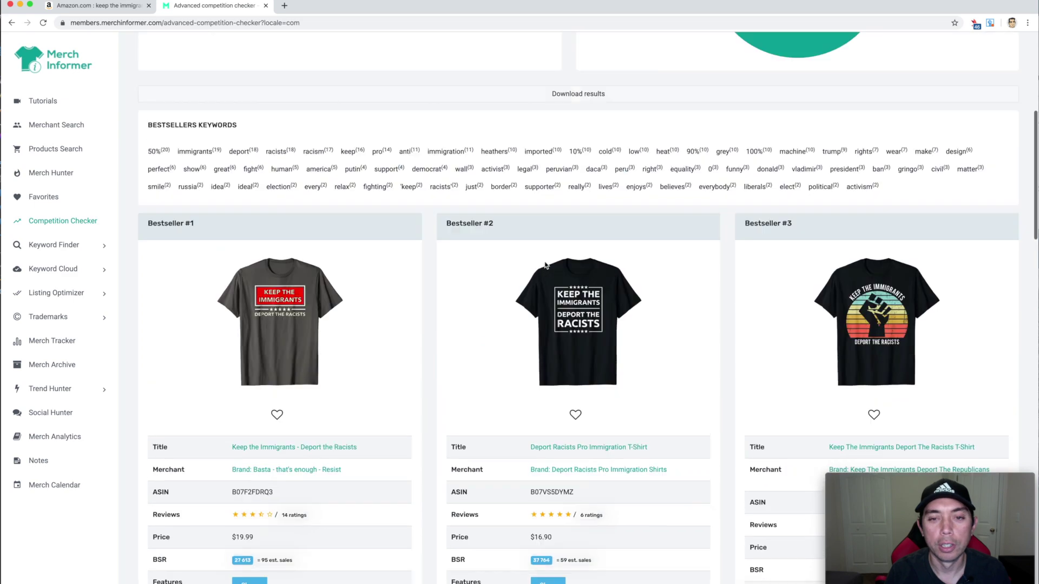